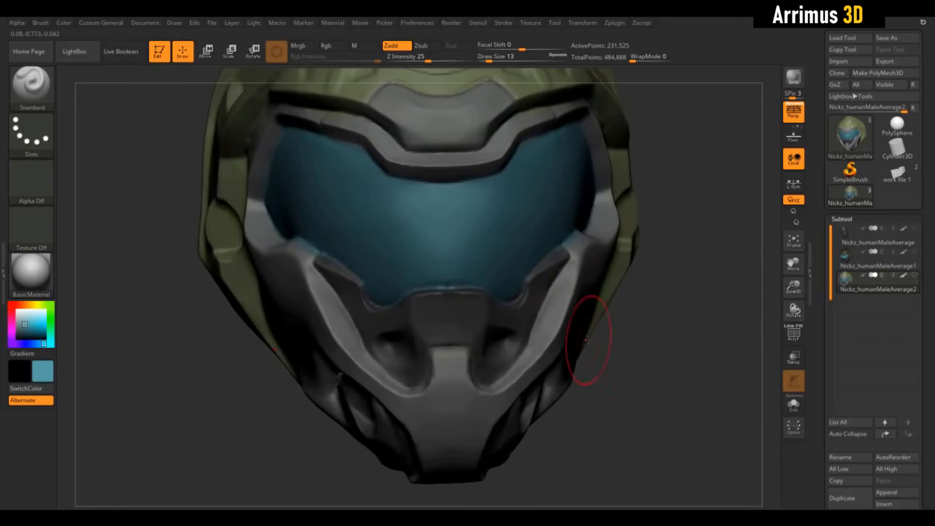
Compare the Nickz_humanMaleAverage1 and Nickz_humanMaleAverage2 helmet subtools from front and three-quarter views
alt+drag(702, 271, 657, 337)
drag(616, 234, 628, 287)
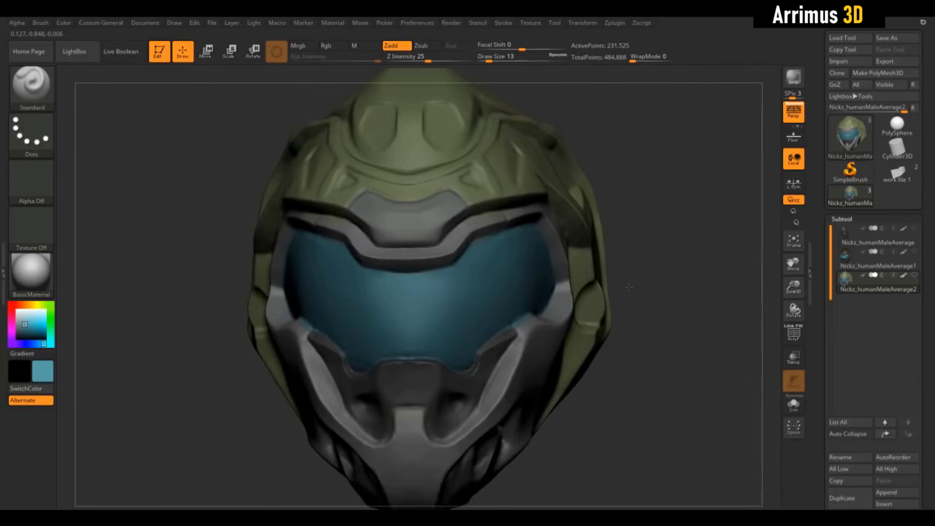
click(845, 241)
drag(701, 278, 615, 257)
click(867, 289)
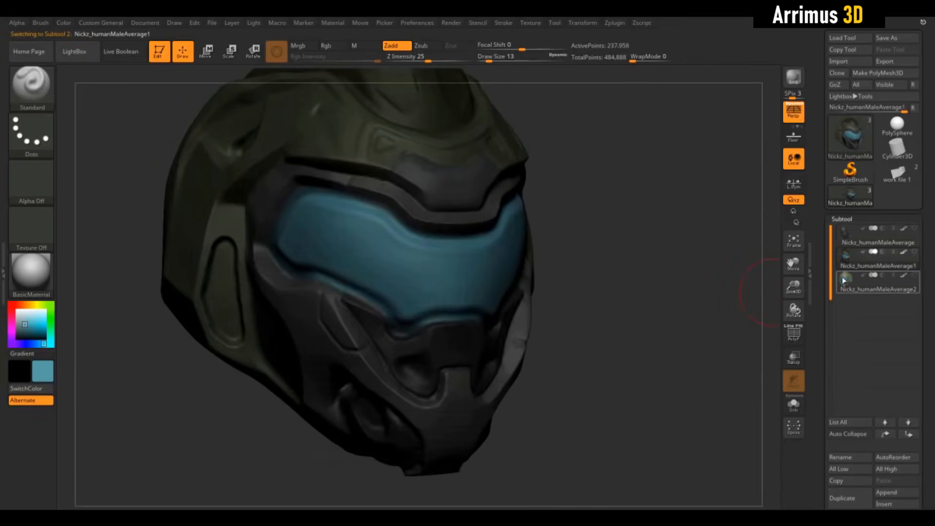
click(866, 267)
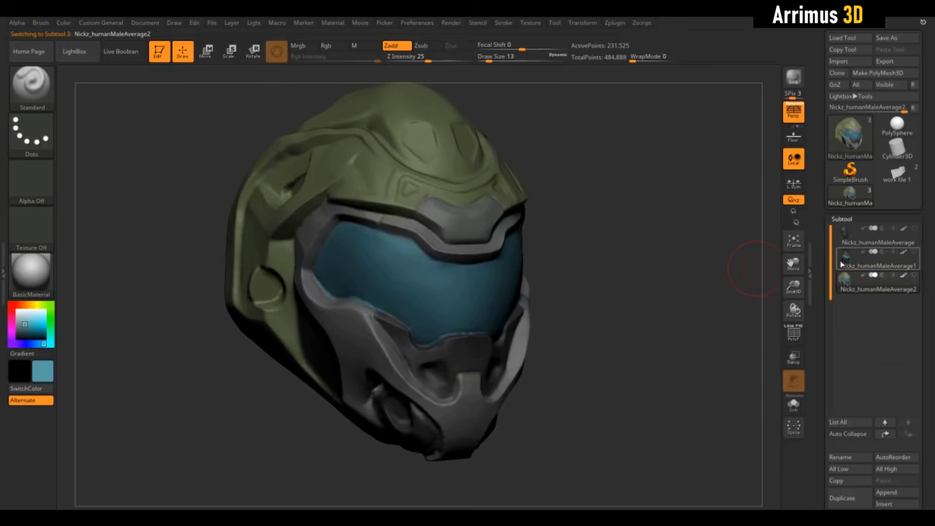
drag(719, 247, 642, 237)
Try painting the front of the Nickz_humanMaleAverage1 helmet blue with the Paint Standard brush, and undo the stroke
key(1)
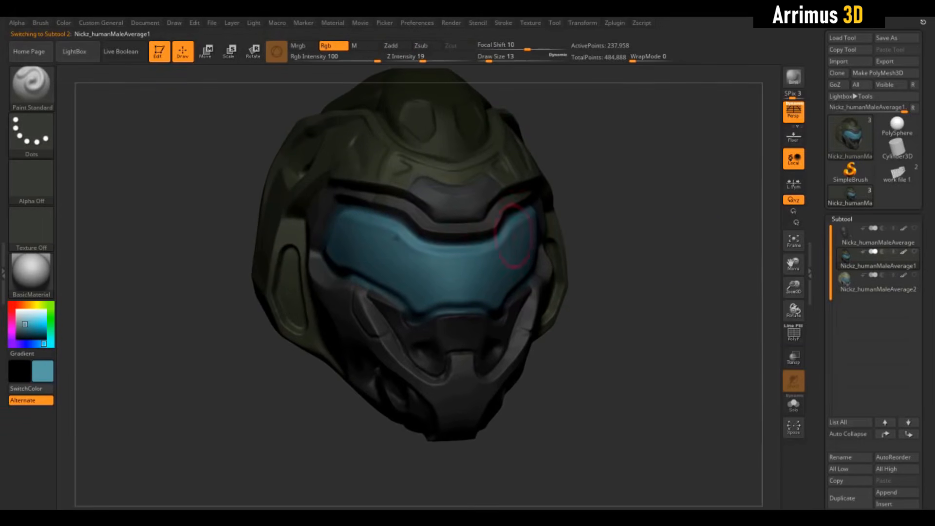
mouse_move(487, 228)
mouse_down()
mouse_move(424, 159)
mouse_move(358, 137)
mouse_up()
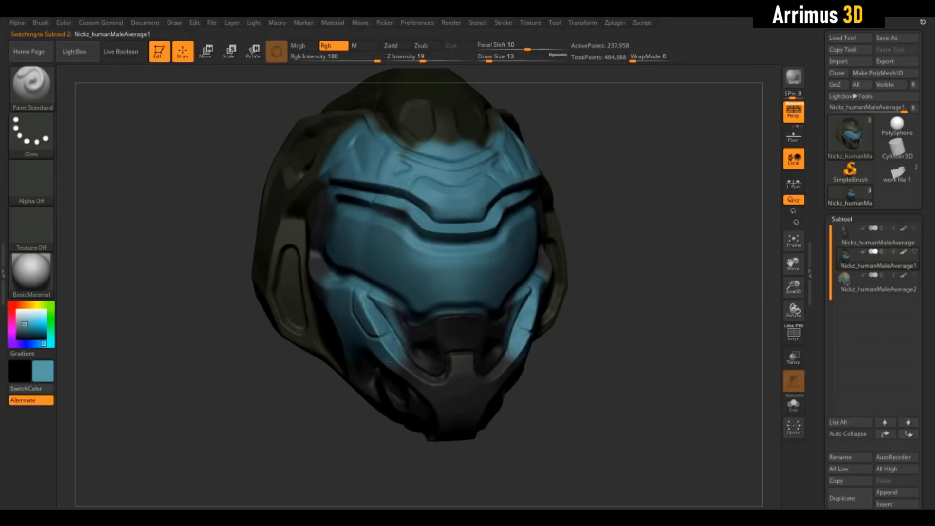
key(ctrl+z)
Turn off Colorize on the Nickz_humanMaleAverage1 helmet and set the current colour to grey, RGB 182, 182, 182
drag(666, 255, 645, 267)
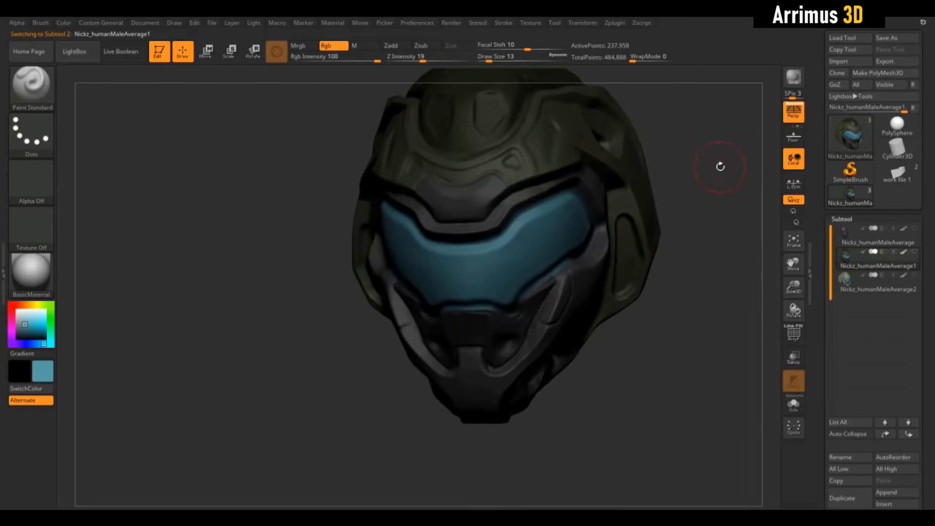
key(space)
click(707, 273)
drag(653, 358, 632, 313)
drag(28, 318, 14, 318)
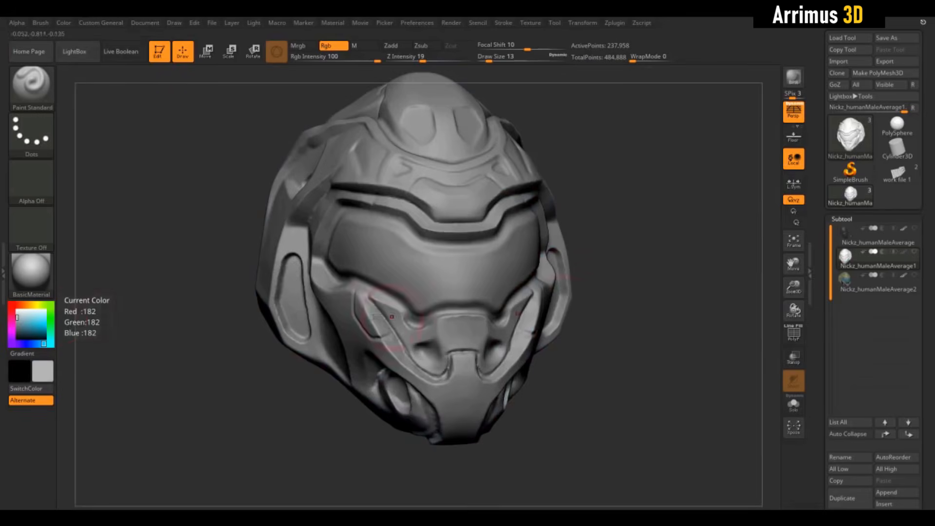
Inspect the unpainted helmet surface and turn Colorize back on
drag(579, 273, 652, 236)
key(space)
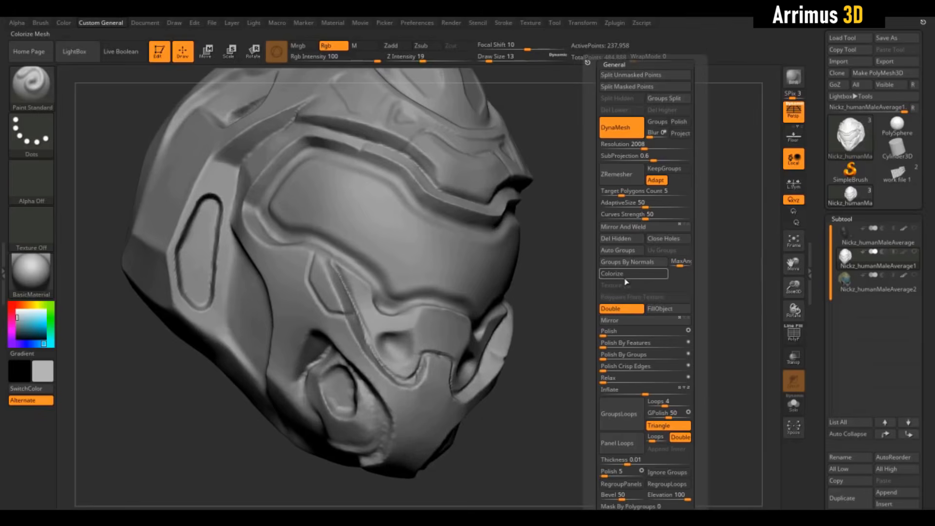
click(626, 282)
drag(574, 268, 561, 222)
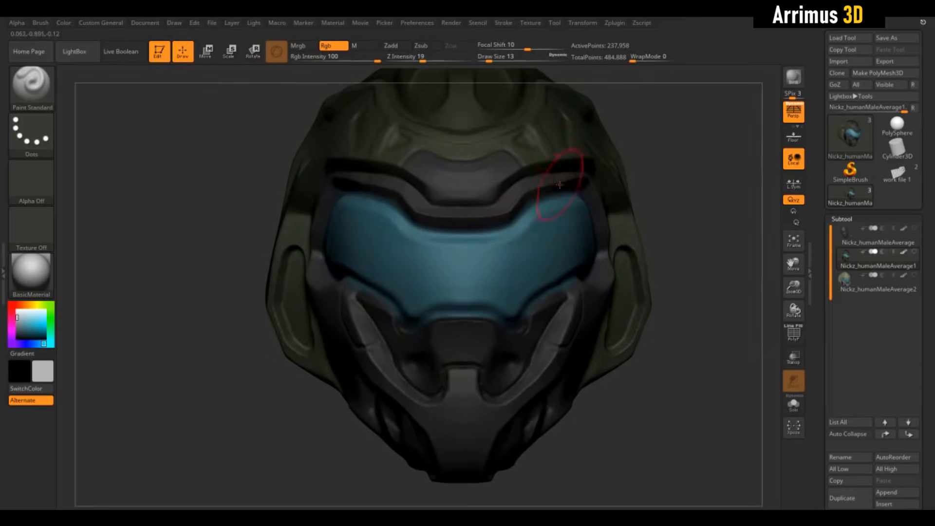
Examine how the two painted helmet versions differ around the visor, cheeks and ear areas, finishing with Nickz_humanMaleAverage2 selected
drag(679, 174, 725, 204)
click(851, 286)
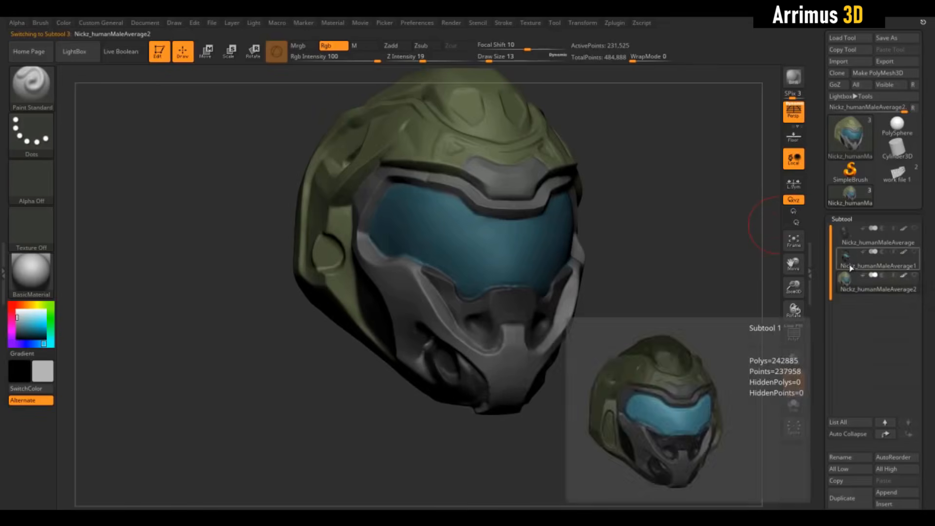
click(848, 266)
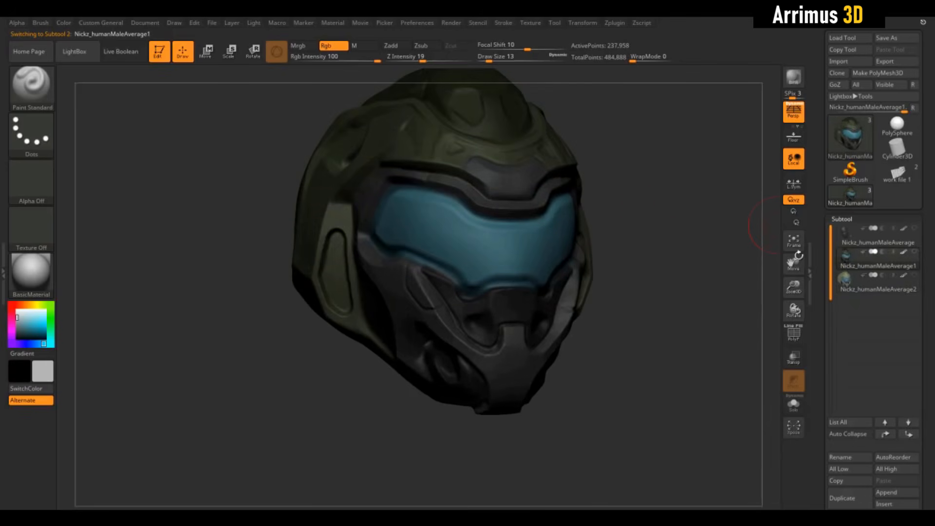
click(839, 288)
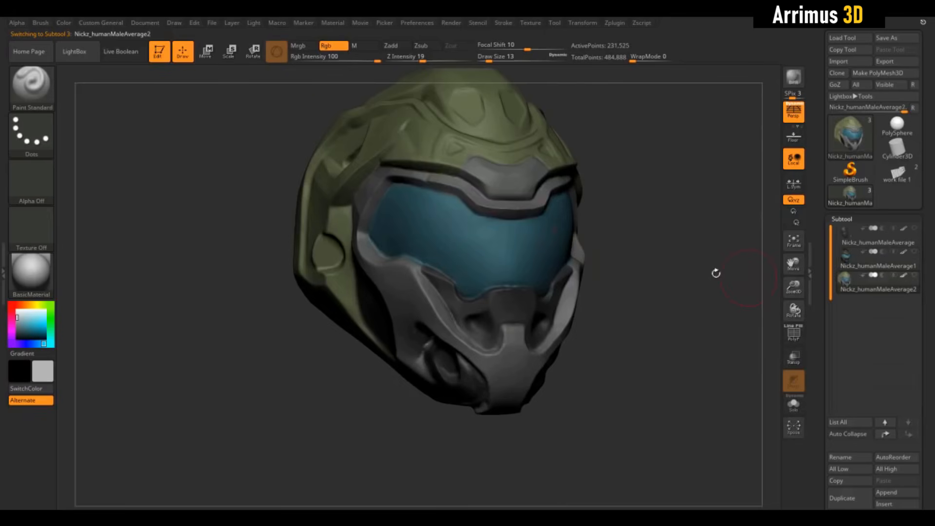
drag(670, 271, 704, 255)
click(847, 260)
mouse_move(727, 338)
alt+mouse_down()
mouse_move(697, 310)
mouse_move(758, 303)
alt+mouse_up()
click(844, 280)
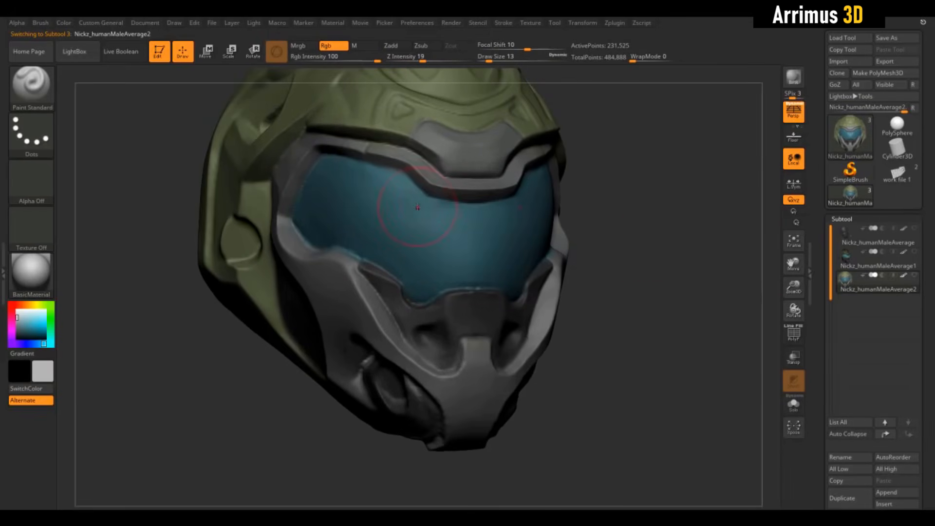
drag(697, 223, 726, 251)
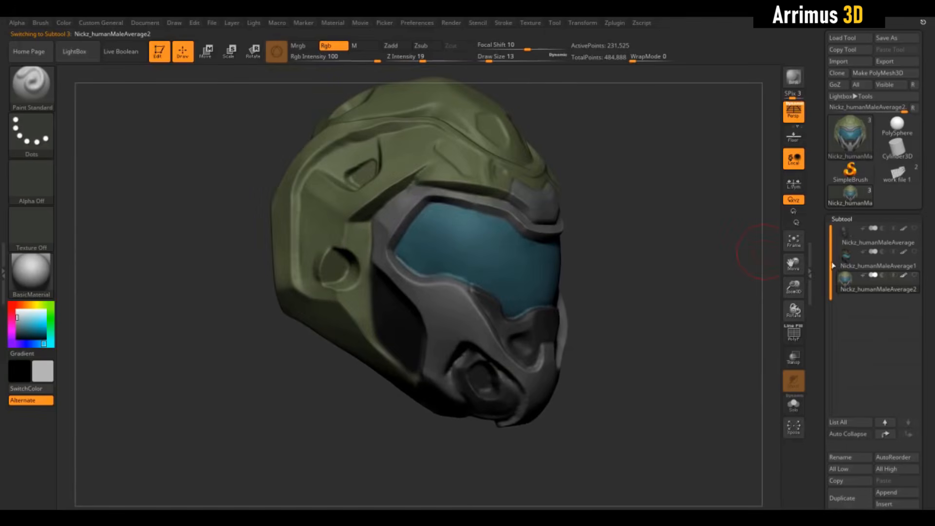
click(838, 257)
drag(665, 202, 656, 200)
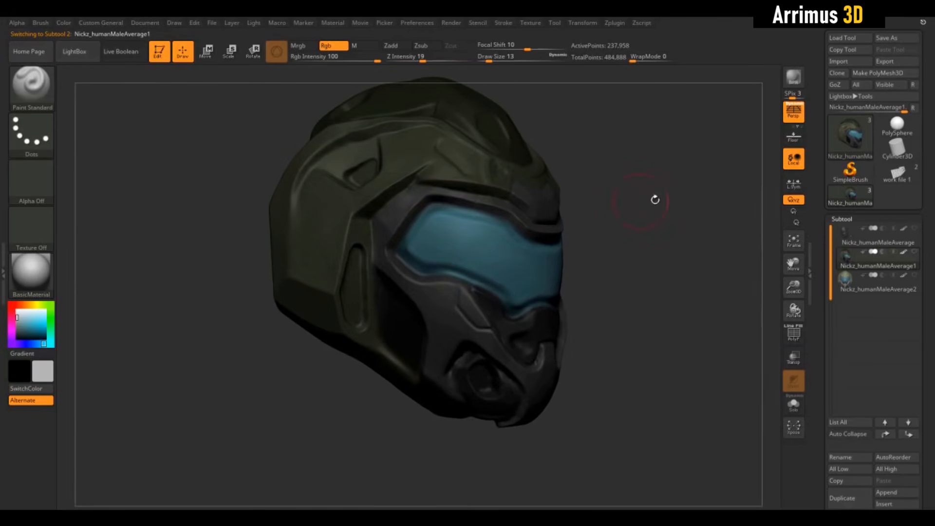
drag(626, 305, 704, 293)
key(alt+Down)
drag(719, 238, 684, 278)
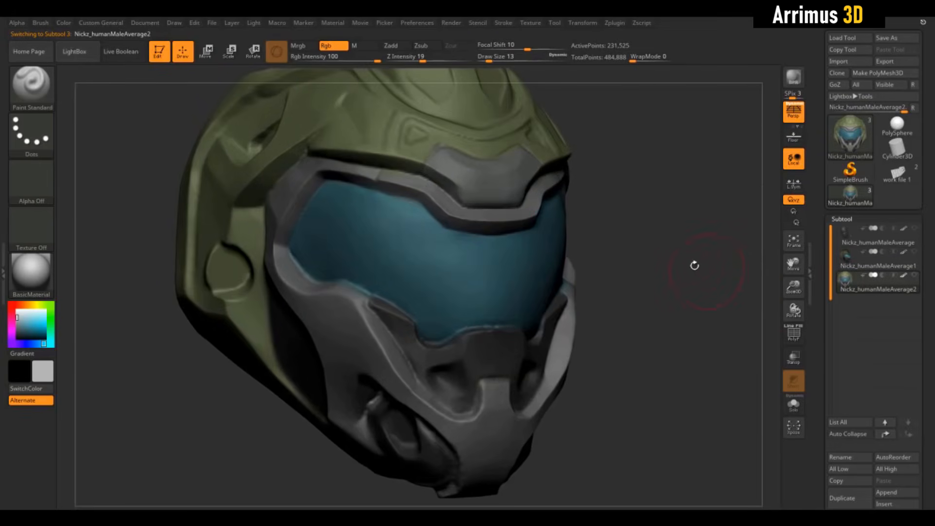
Choose the Topology brush for working on the Nickz_humanMaleAverage2 helmet
key(b)
click(580, 433)
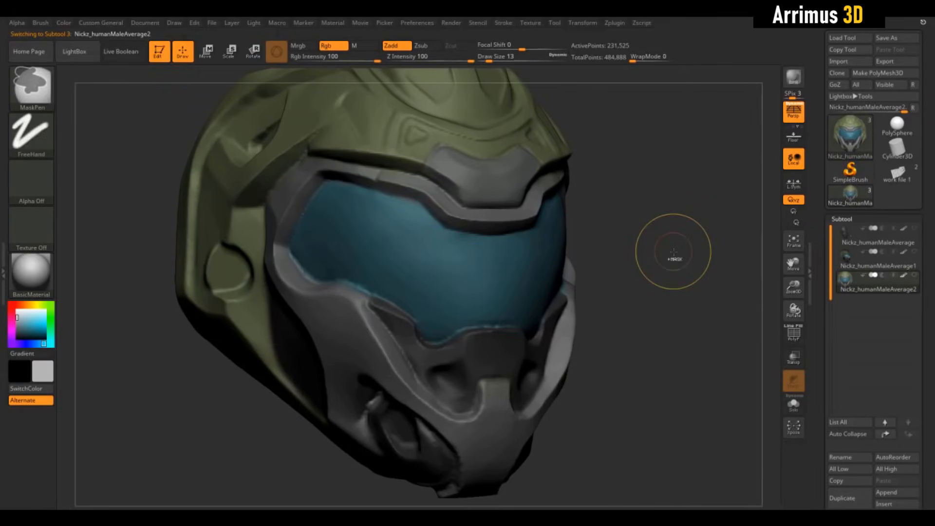
key(b)
key(s)
key(t)
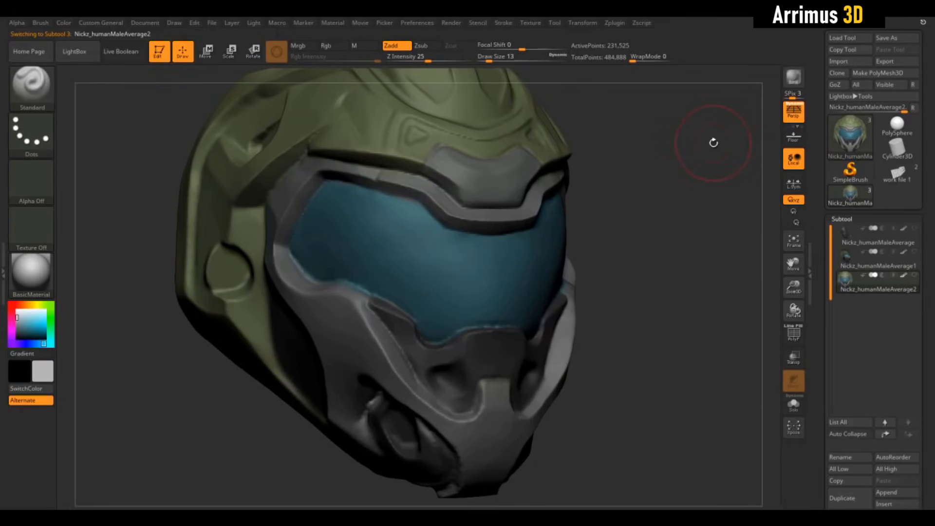
key(b)
key(t)
key(o)
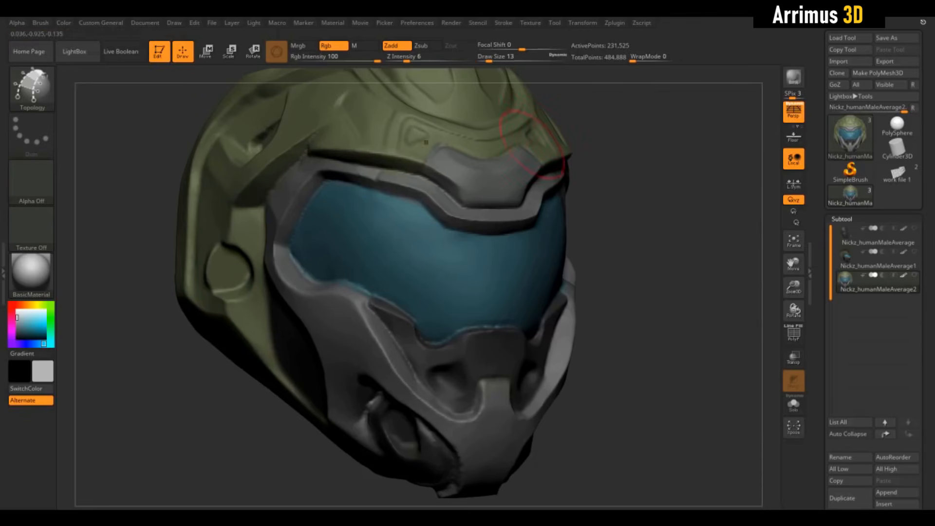
Set the draw size to 2 and draw a topology curve down the centreline of the mouthpiece and under the chin
mouse_move(646, 342)
alt+mouse_down()
mouse_move(679, 248)
mouse_move(712, 340)
mouse_move(711, 327)
mouse_move(705, 314)
mouse_move(701, 355)
mouse_move(711, 318)
mouse_move(688, 343)
mouse_move(706, 327)
mouse_move(699, 384)
mouse_move(724, 461)
mouse_move(686, 430)
mouse_move(657, 463)
alt+mouse_up()
key(shift+f)
key(shift+f)
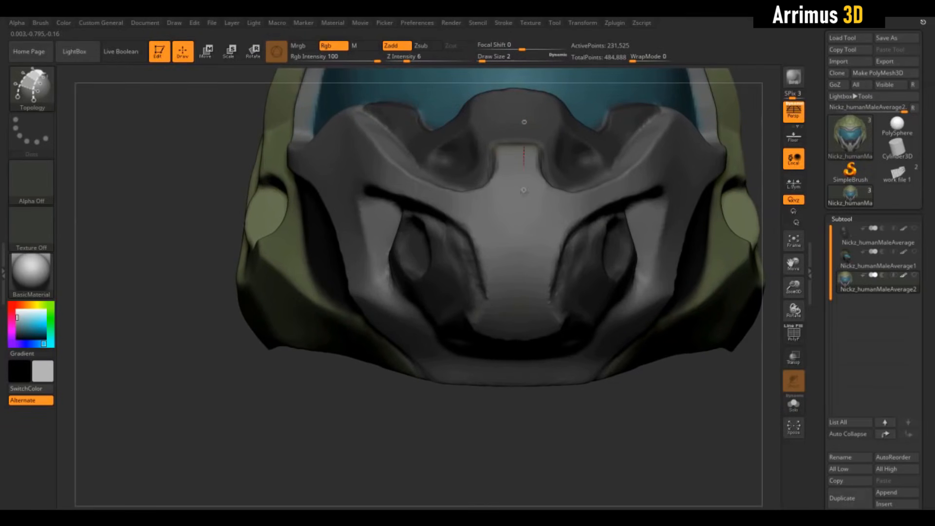
drag(592, 352, 671, 331)
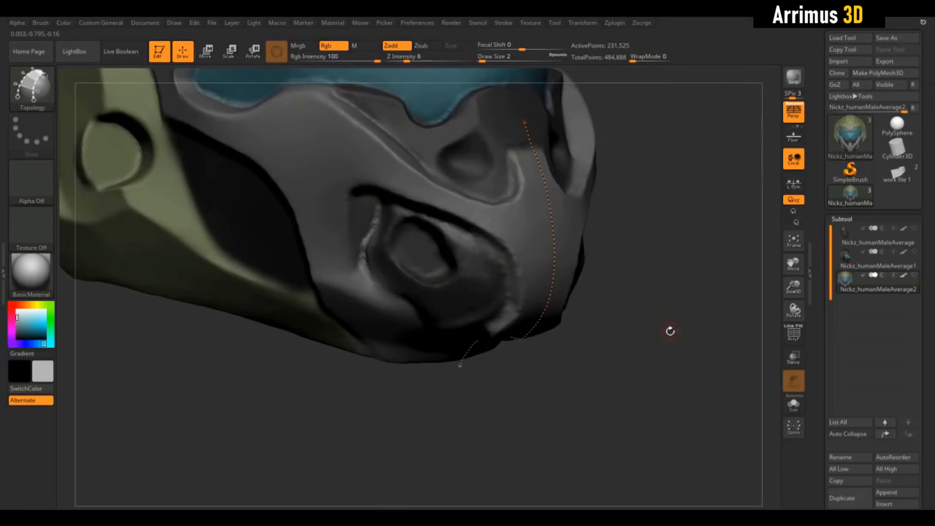
Try two topology curves running from the cheek across the chin's centreline, and undo both
alt+drag(671, 299, 661, 332)
drag(704, 290, 711, 257)
drag(729, 186, 706, 301)
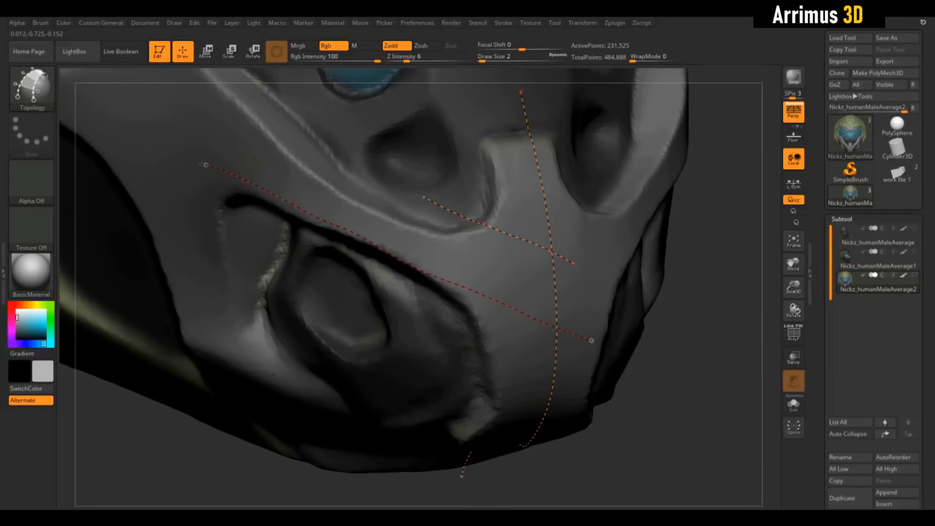
key(ctrl+z)
key(ctrl+z)
Draw a topology curve around the lower edge of the nose recess and up the cheek ridge to the visor
alt+drag(702, 309, 715, 337)
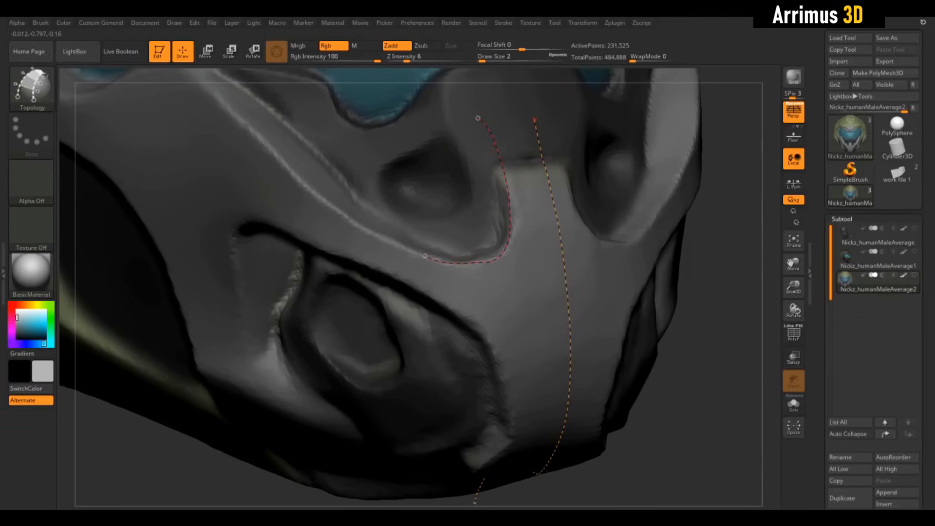
drag(424, 255, 415, 251)
alt+drag(694, 257, 890, 381)
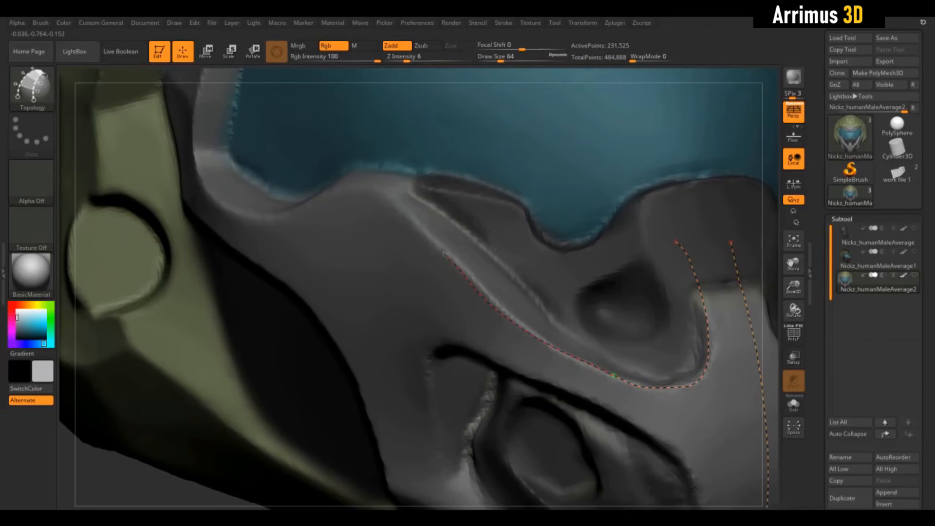
drag(384, 193, 384, 193)
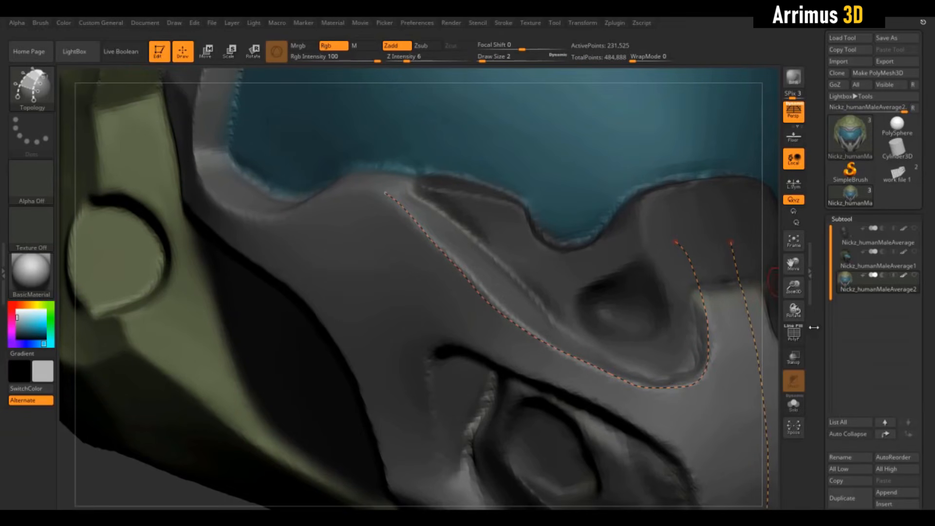
Trace a topology curve around the front and upper edges of the side vent and extend it to the black cheek opening
mouse_move(773, 330)
mouse_down()
mouse_move(695, 252)
mouse_move(772, 288)
mouse_move(785, 324)
mouse_move(681, 330)
mouse_up()
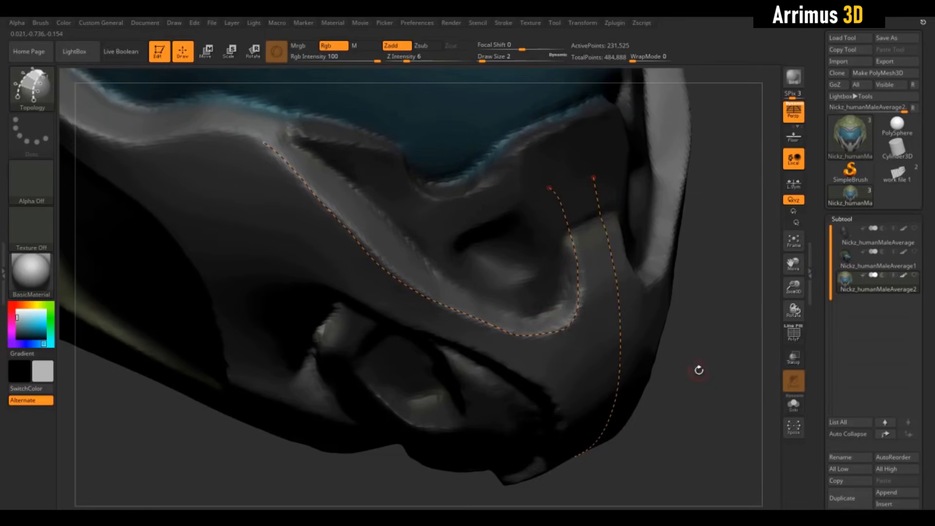
drag(698, 370, 677, 309)
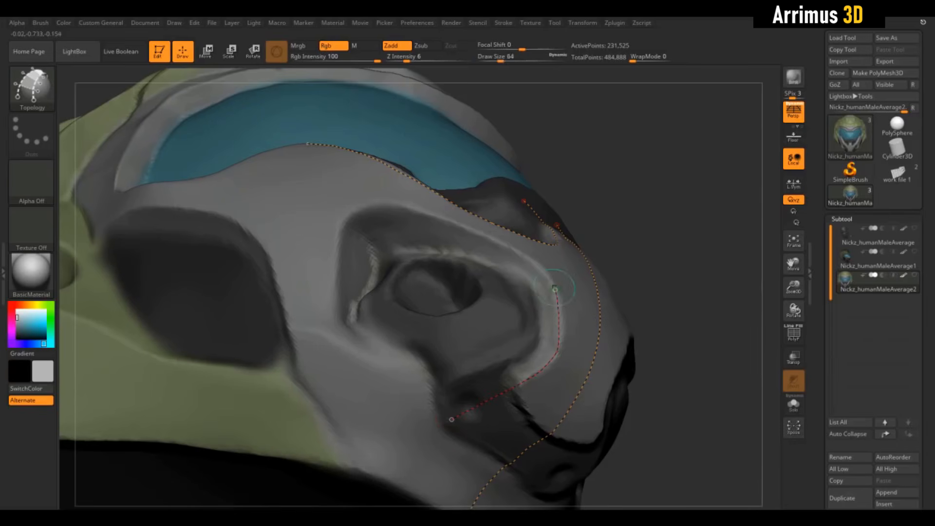
drag(655, 234, 730, 377)
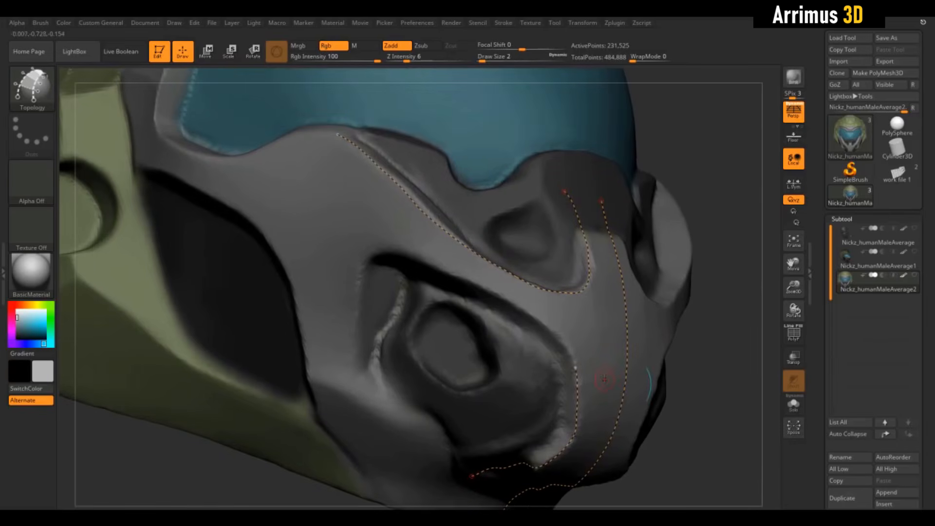
drag(575, 369, 569, 353)
drag(266, 208, 229, 205)
Draw topology curves down the side vent's rear edge to the jaw and along the front edge of the black cheek opening
mouse_move(680, 335)
mouse_down()
mouse_move(706, 203)
mouse_move(769, 179)
mouse_up()
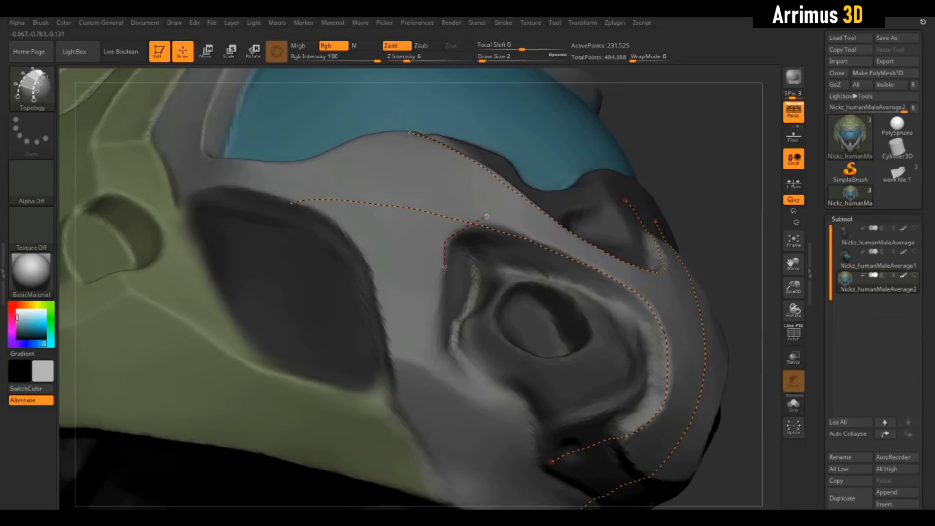
alt+drag(702, 162, 737, 168)
drag(406, 335, 423, 413)
key(ctrl+z)
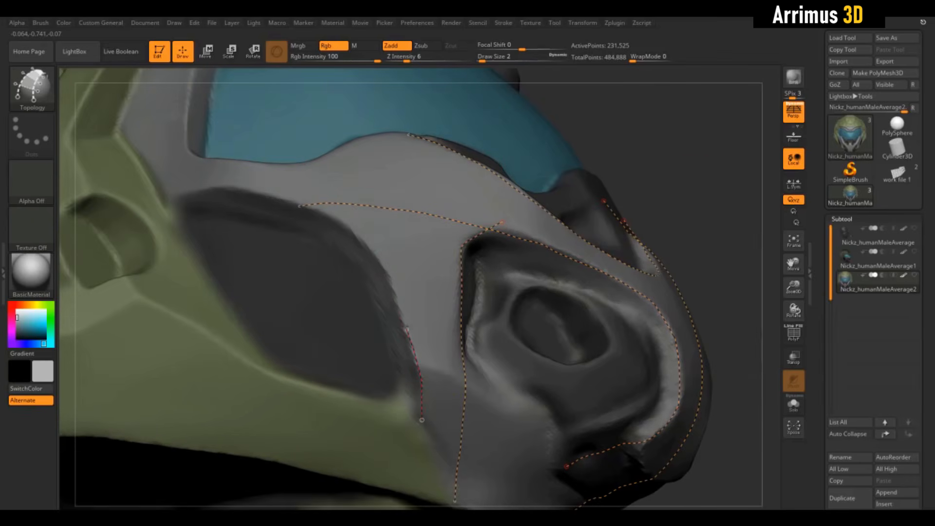
drag(702, 180, 663, 190)
mouse_move(721, 234)
alt+mouse_down()
mouse_move(643, 156)
mouse_move(687, 239)
mouse_move(718, 238)
alt+mouse_up()
Add five cross curves between the cheek opening and the side vent to divide the strip into polygons
drag(450, 277, 311, 264)
drag(451, 302, 347, 303)
drag(444, 333, 348, 330)
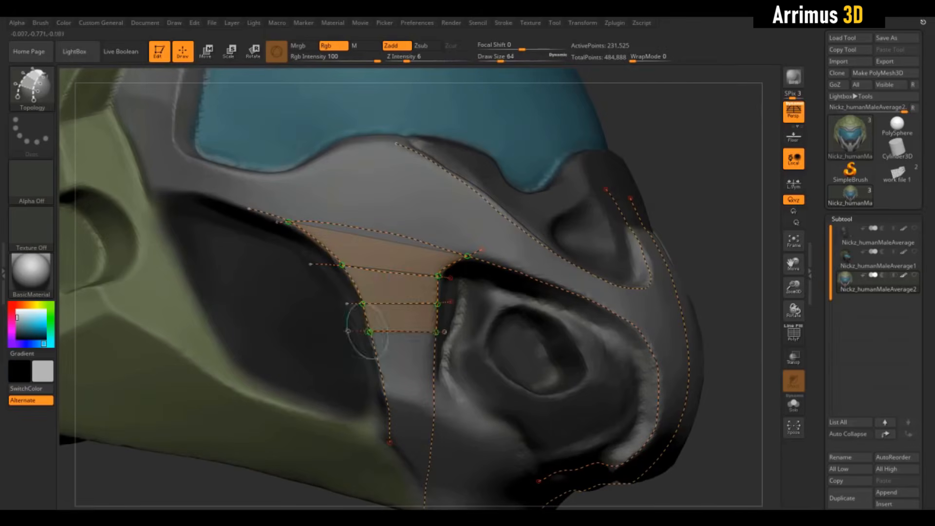
alt+drag(721, 341, 712, 256)
drag(437, 267, 351, 266)
drag(452, 327, 350, 300)
Draw topology curves along the side vent's lower edge, down across the jaw, and along the jaw's bottom edge
mouse_move(709, 351)
mouse_down()
mouse_move(679, 280)
mouse_move(692, 316)
mouse_up()
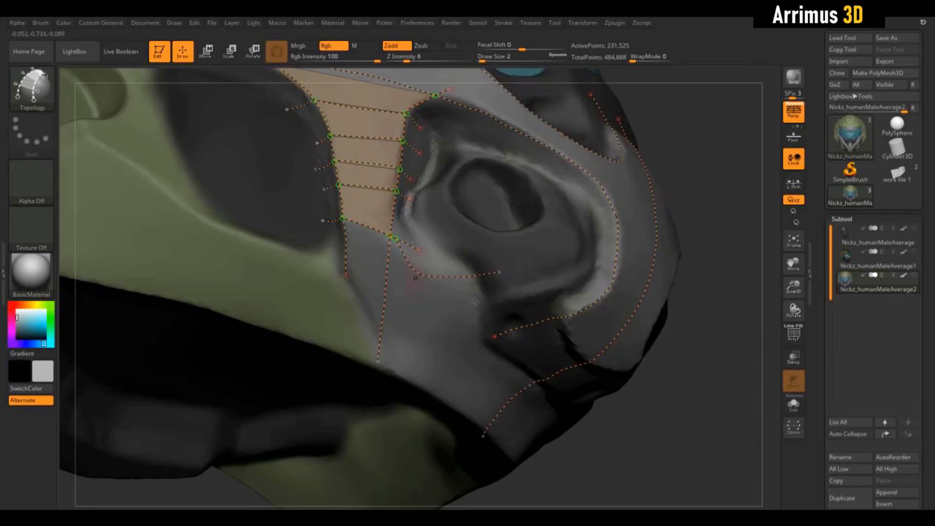
drag(420, 348, 412, 408)
drag(668, 429, 631, 362)
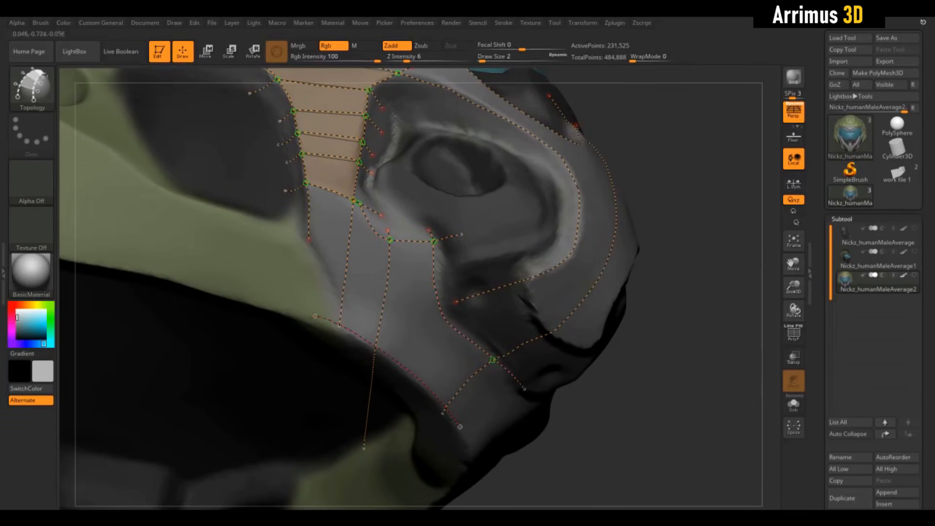
Extend the cheek opening's curve to the jaw's bottom edge and add a diagonal cross curve below the side vent
drag(331, 292, 294, 222)
drag(766, 190, 760, 218)
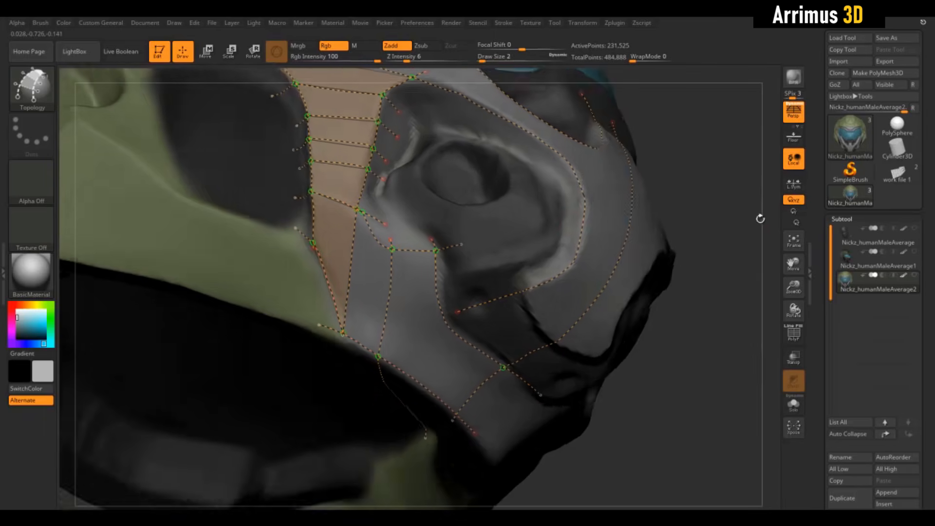
drag(361, 369, 453, 310)
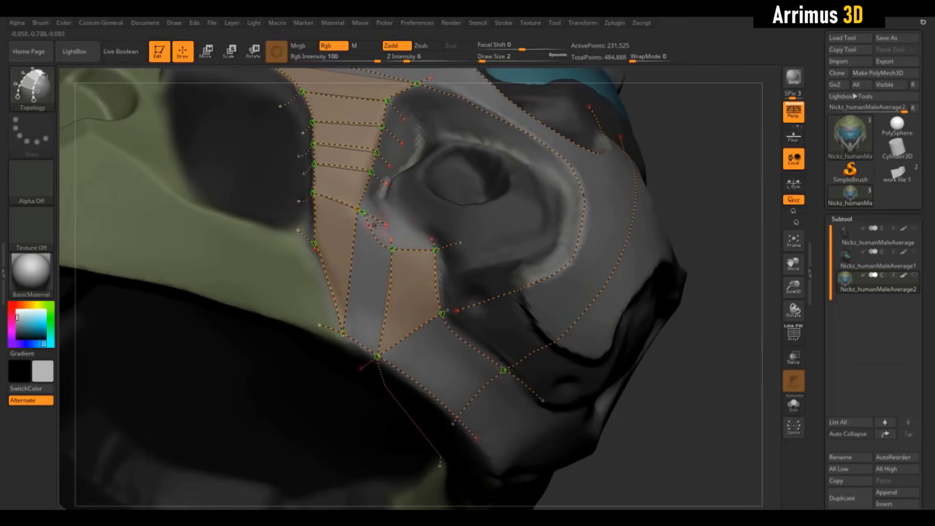
Add cross curves between the cheek opening's lower front edge and the mask's centre line to form the first chin polygons
drag(658, 382, 644, 378)
drag(511, 283, 566, 357)
mouse_move(684, 380)
mouse_down()
mouse_move(708, 364)
mouse_move(668, 388)
mouse_up()
drag(501, 283, 561, 352)
drag(516, 270, 584, 321)
drag(522, 247, 611, 269)
mouse_move(669, 229)
mouse_down()
mouse_move(677, 221)
mouse_move(650, 280)
mouse_up()
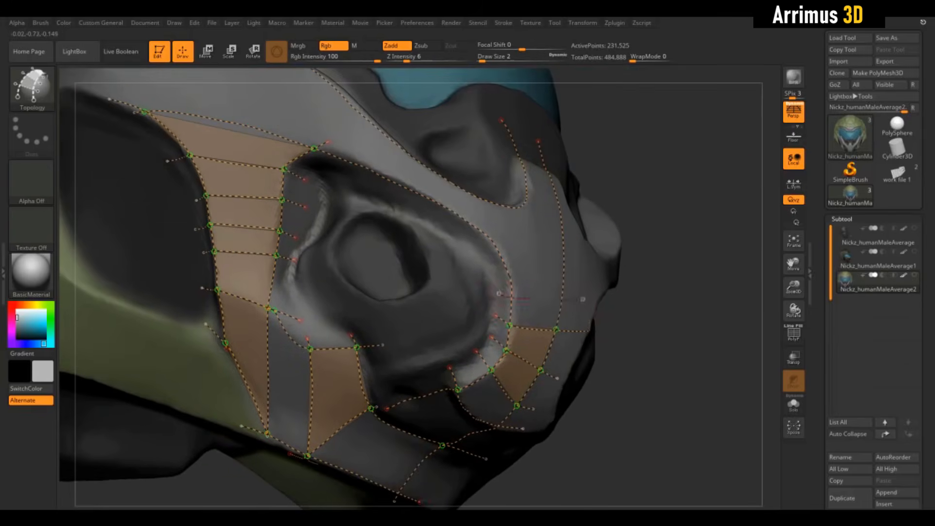
Continue the cross curves up the front of the mask, and add three across the narrow strip between the two front recesses
drag(499, 295, 595, 300)
drag(492, 279, 587, 277)
drag(658, 243, 655, 266)
drag(481, 276, 580, 270)
drag(655, 221, 626, 182)
drag(520, 268, 613, 282)
drag(522, 245, 596, 250)
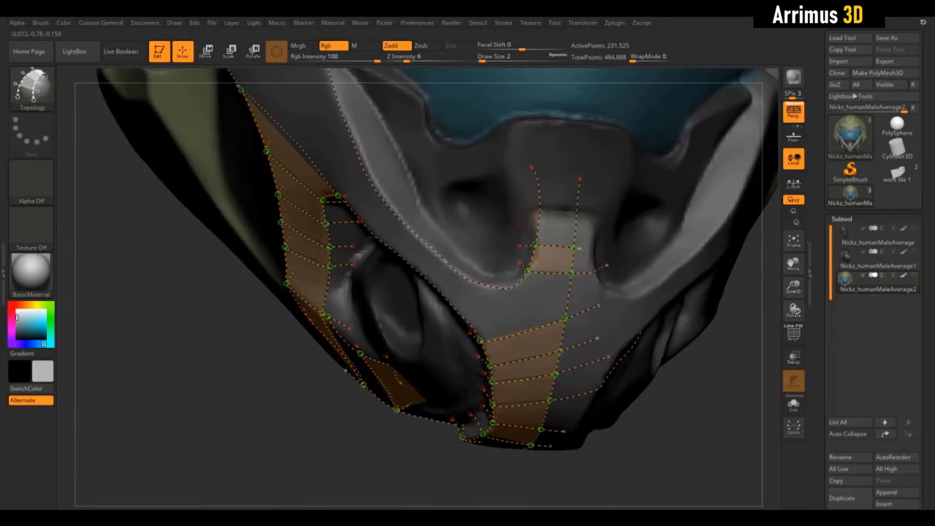
drag(527, 219, 599, 227)
Draw a lengthwise curve from the strip between the front recesses down to the chin, splitting the front polygons in two
mouse_move(650, 407)
mouse_down()
mouse_move(673, 384)
mouse_move(684, 331)
mouse_up()
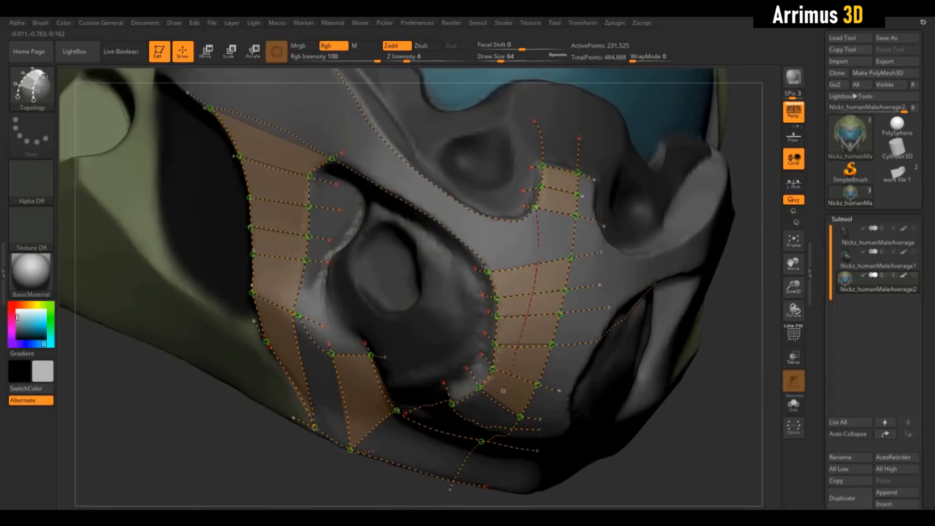
drag(503, 390, 496, 409)
drag(682, 406, 683, 390)
drag(718, 303, 700, 347)
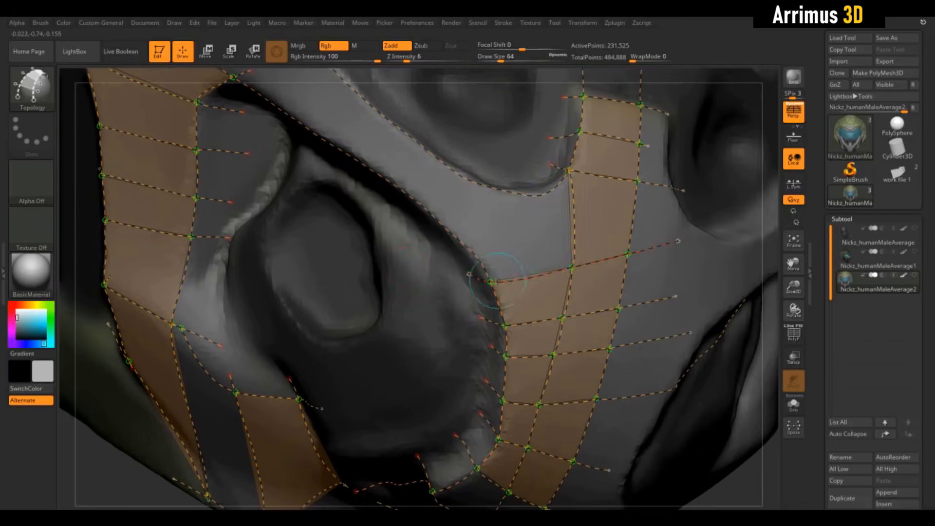
Add cross curves between the cheek opening's upper edge and the lower edge of the front recess, working towards the rear
drag(492, 282, 510, 168)
alt+right_drag(495, 236, 526, 306)
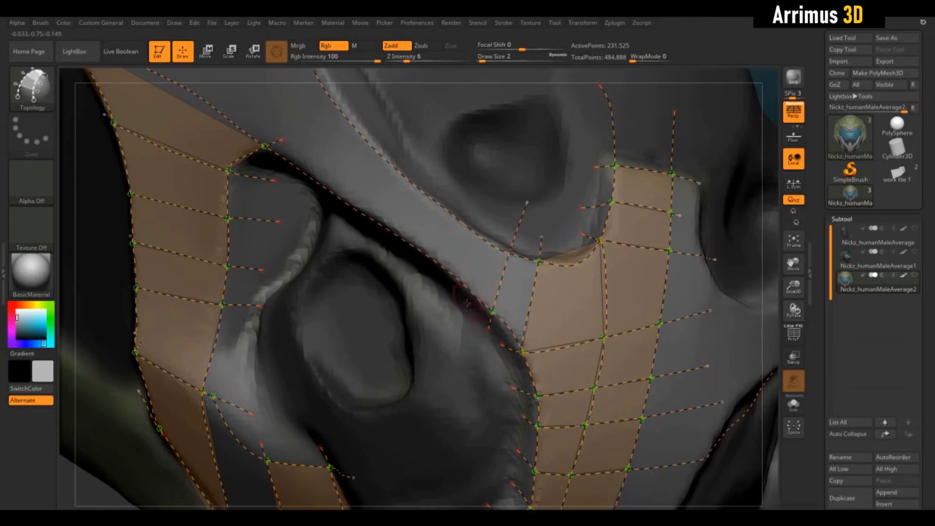
drag(477, 291, 472, 317)
drag(478, 228, 441, 291)
drag(455, 206, 414, 267)
drag(435, 185, 398, 250)
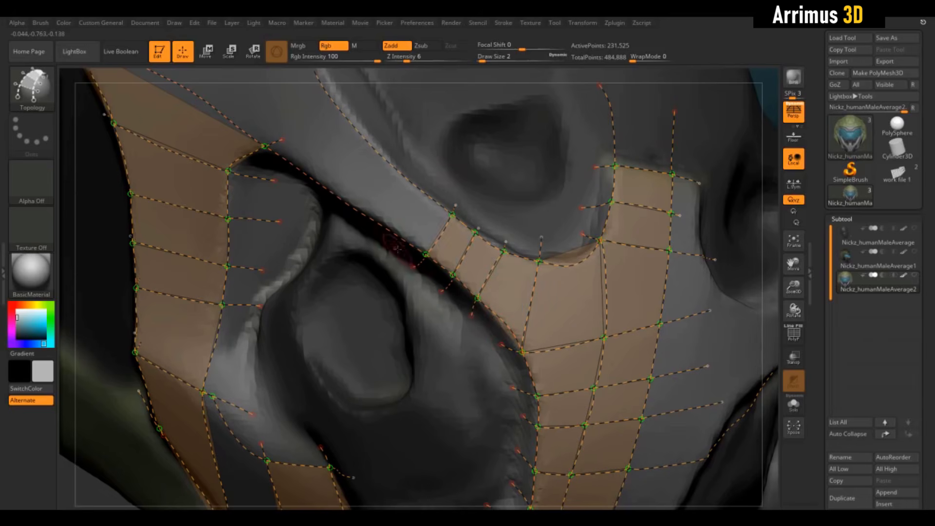
drag(403, 179, 367, 235)
drag(383, 139, 333, 210)
Continue the cross curves along the band above the cheek opening up to its rear upper corner, redrawing the misplaced ones
alt+right_drag(336, 207, 409, 257)
drag(449, 142, 371, 238)
key(ctrl+z)
drag(425, 156, 368, 230)
alt+drag(774, 174, 843, 217)
drag(481, 150, 407, 247)
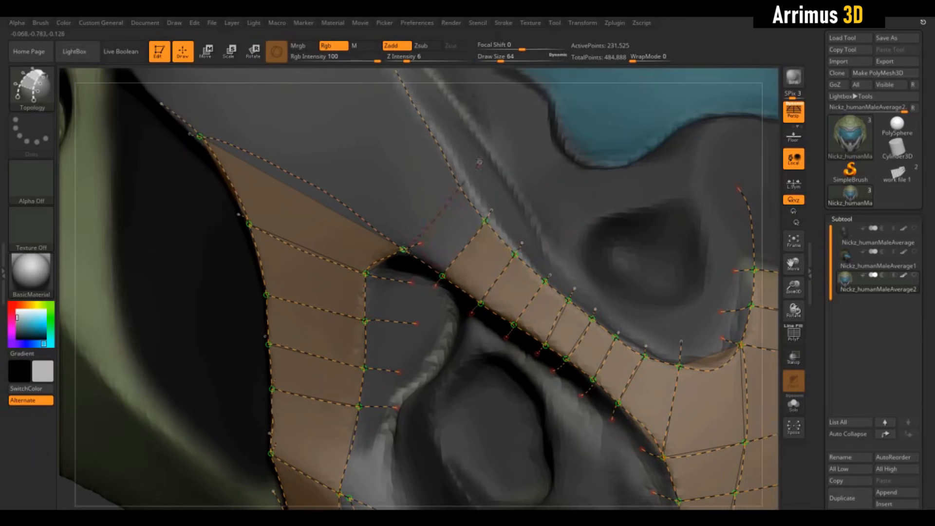
alt+drag(778, 163, 834, 199)
key(ctrl+z)
drag(453, 272, 519, 204)
Extend the upper curve along the visor's lower border to its rear corner, and outline the side vent's upper edge
mouse_move(776, 189)
alt+mouse_down()
mouse_move(766, 175)
mouse_move(885, 291)
mouse_move(775, 202)
alt+mouse_up()
drag(547, 251, 465, 243)
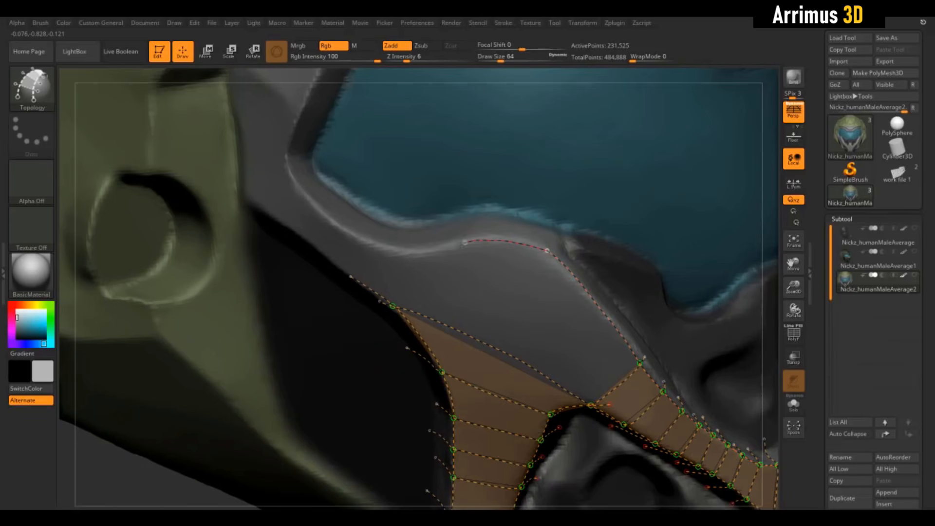
drag(281, 157, 281, 156)
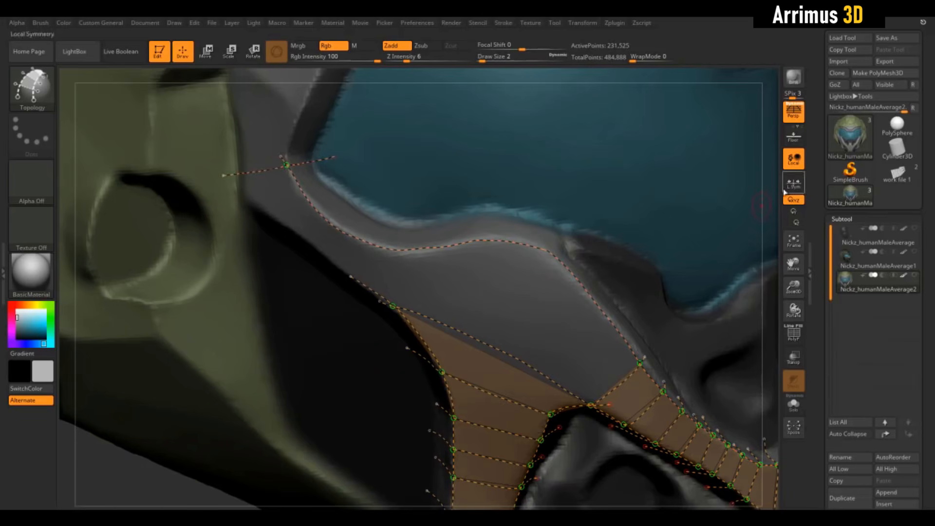
drag(775, 195, 747, 192)
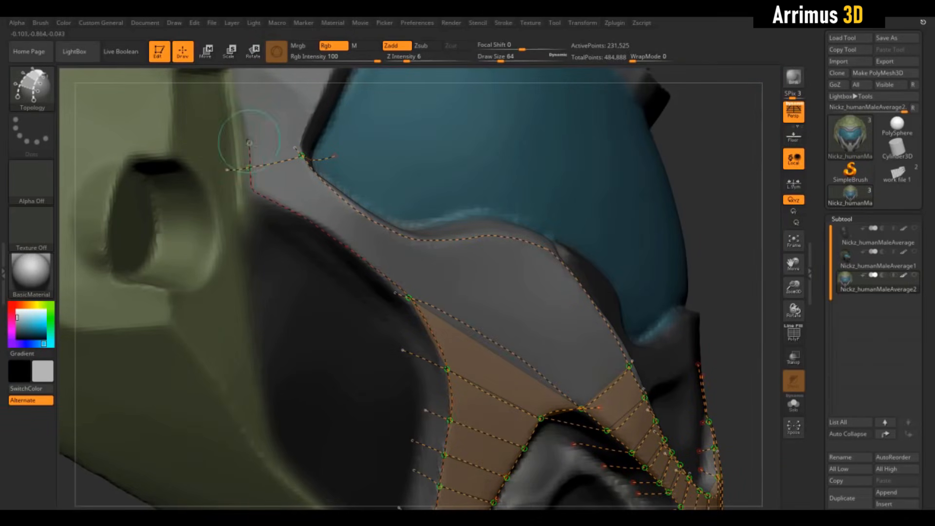
Add five cross curves between the side vent's upper edge and the visor border to divide the rear band into polygons
drag(234, 197, 330, 173)
drag(275, 216, 350, 189)
drag(323, 252, 368, 211)
drag(358, 278, 409, 221)
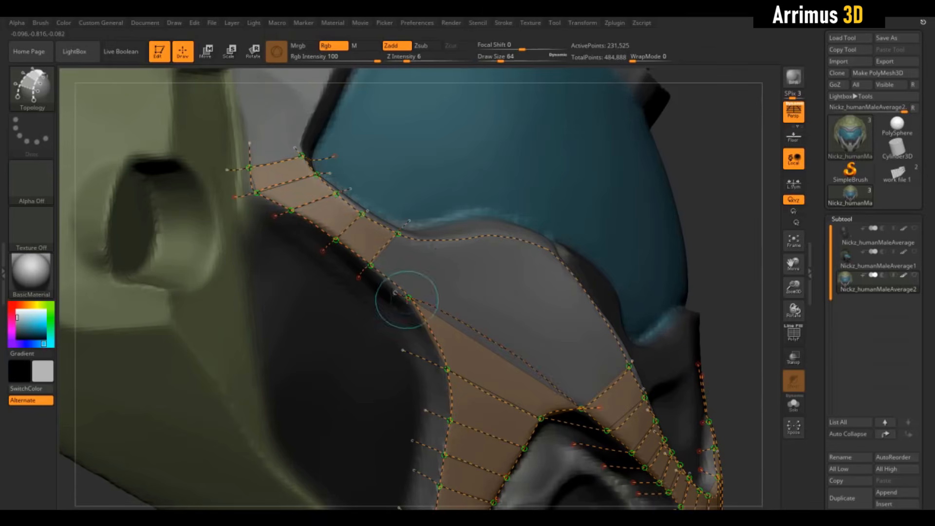
drag(407, 299, 445, 235)
Draw a lengthwise curve from the visor border's front corner down the middle of the strip between side vent and cheek opening
alt+drag(757, 267, 703, 185)
key(ctrl+z)
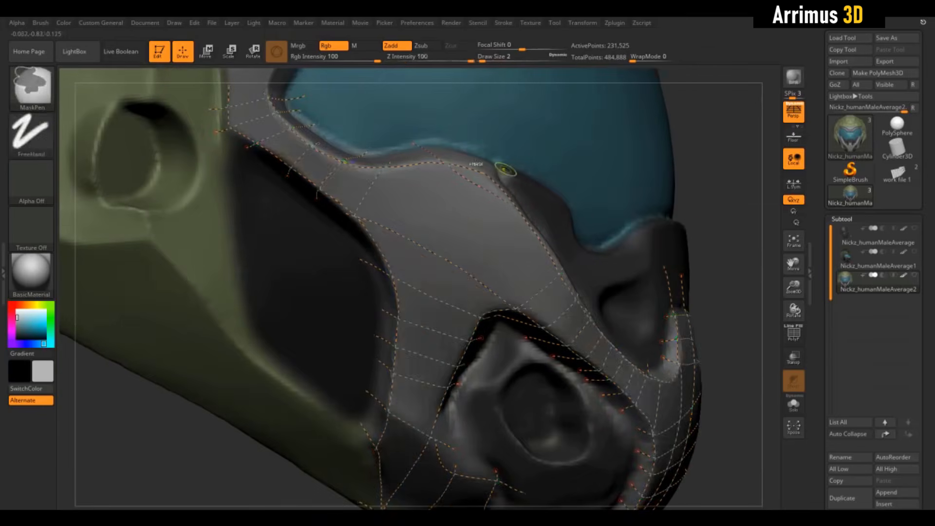
alt+drag(725, 232, 720, 199)
drag(479, 148, 498, 123)
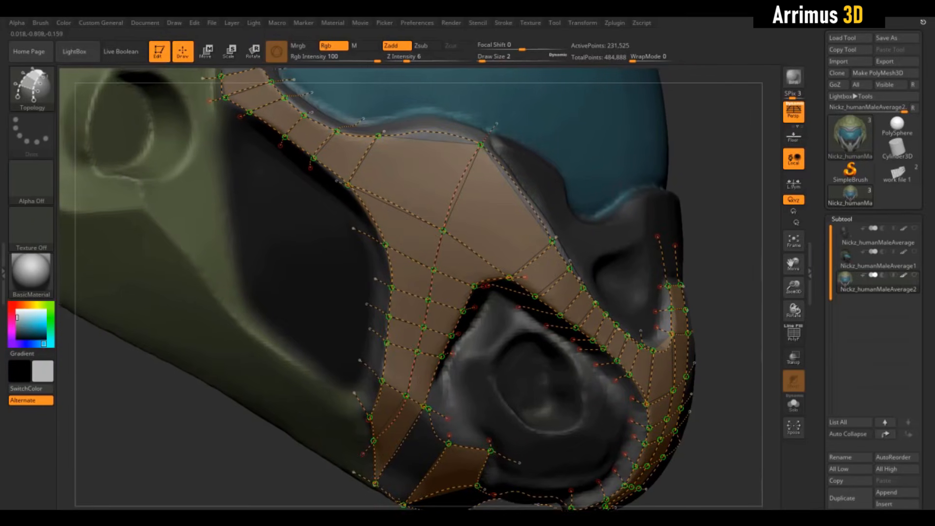
Remove the loose curve ends that overhang the topology polygons
alt+right_drag(397, 280, 380, 309)
drag(713, 336, 678, 280)
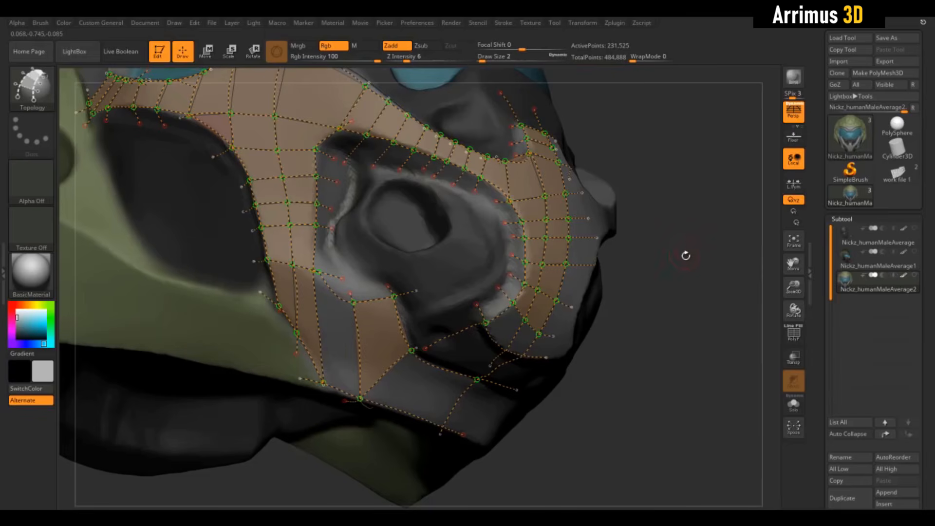
drag(692, 242, 689, 273)
alt+drag(713, 214, 723, 262)
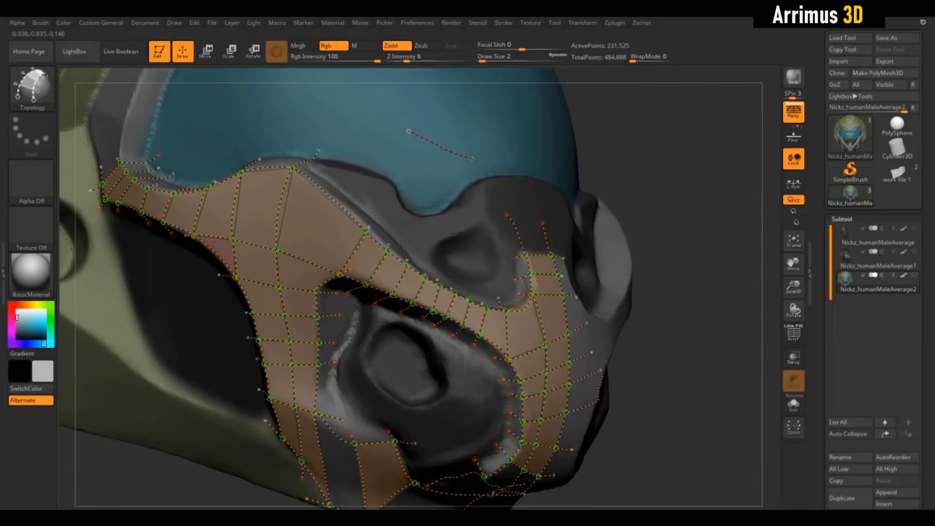
drag(473, 159, 480, 162)
mouse_move(684, 232)
mouse_down()
mouse_move(687, 258)
mouse_move(720, 244)
mouse_move(674, 218)
mouse_move(646, 289)
mouse_up()
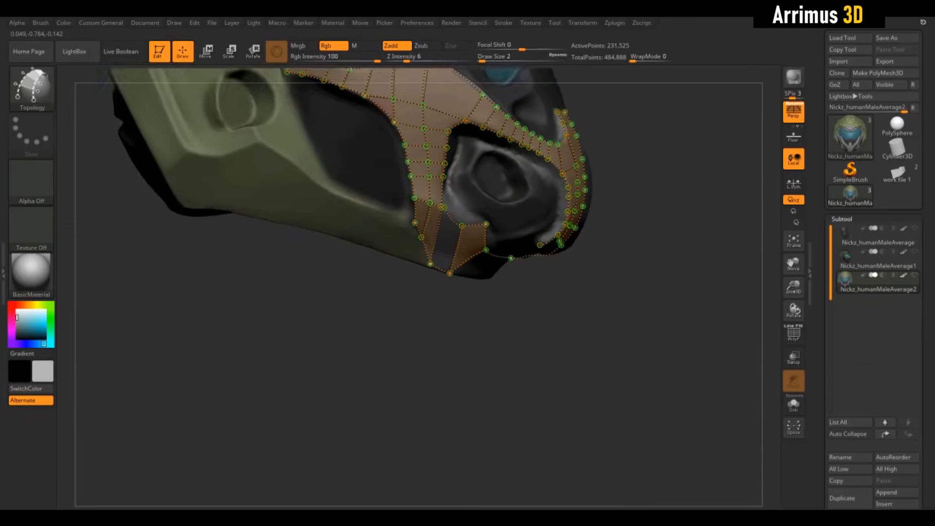
alt+drag(637, 238, 744, 167)
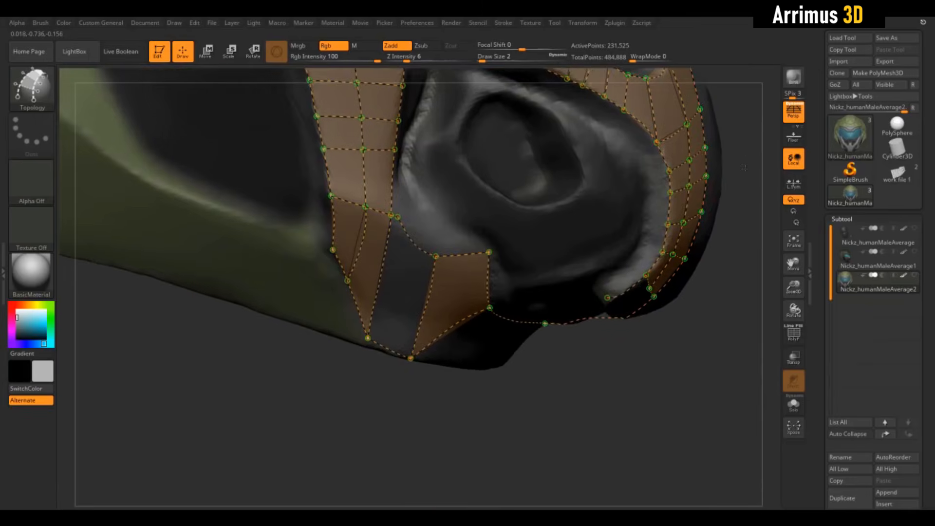
Close the gap between the side strip and the jaw polygon with a curve, and add a cross curve through both
drag(642, 346, 723, 353)
alt+drag(470, 395, 454, 435)
alt+drag(765, 352, 792, 235)
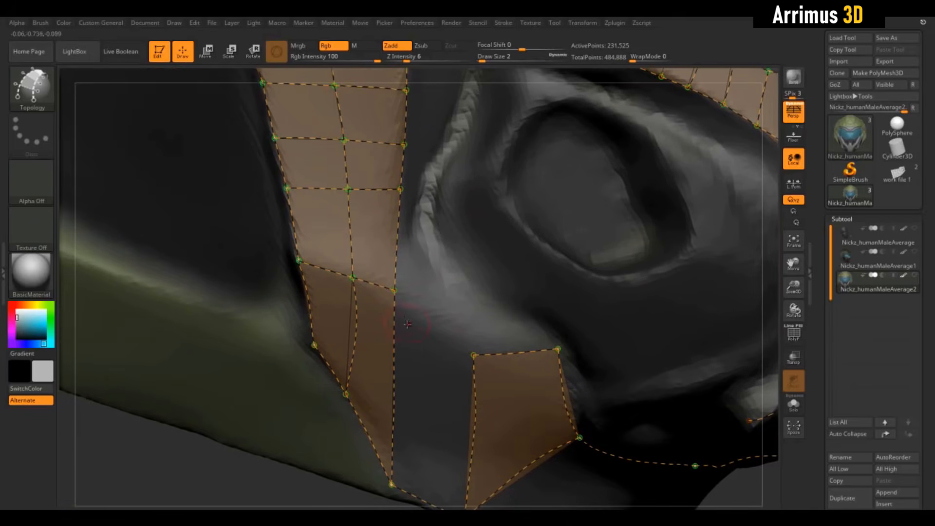
drag(728, 326, 766, 246)
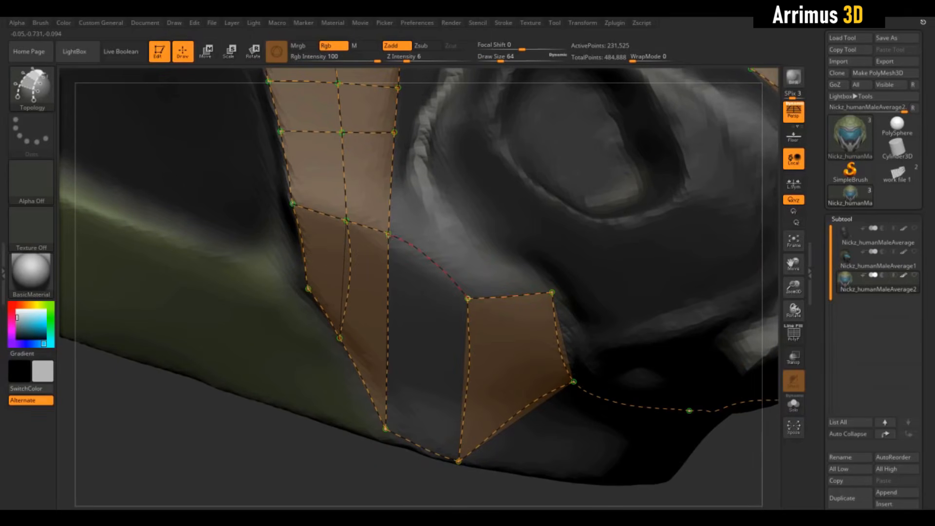
drag(392, 236, 389, 235)
alt+drag(355, 482, 361, 434)
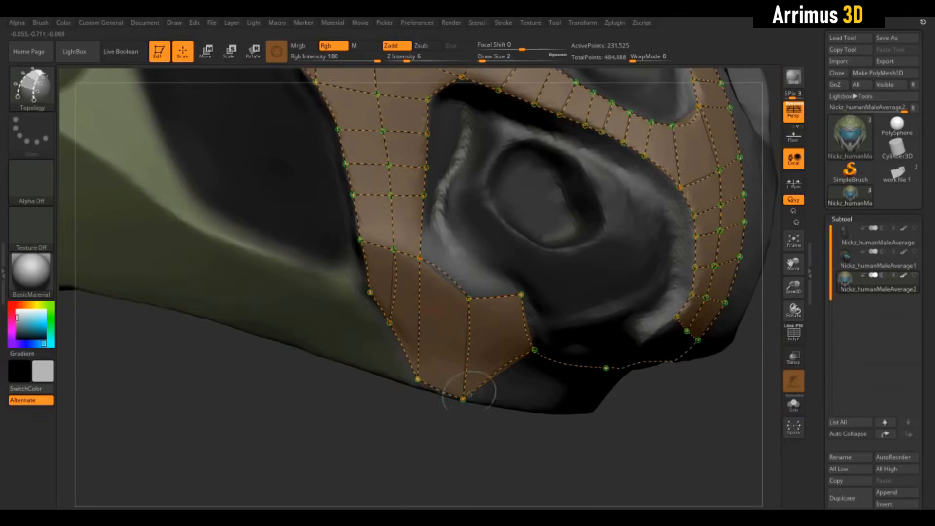
mouse_move(566, 443)
alt+mouse_down()
mouse_move(548, 413)
mouse_move(550, 345)
mouse_move(538, 332)
alt+mouse_up()
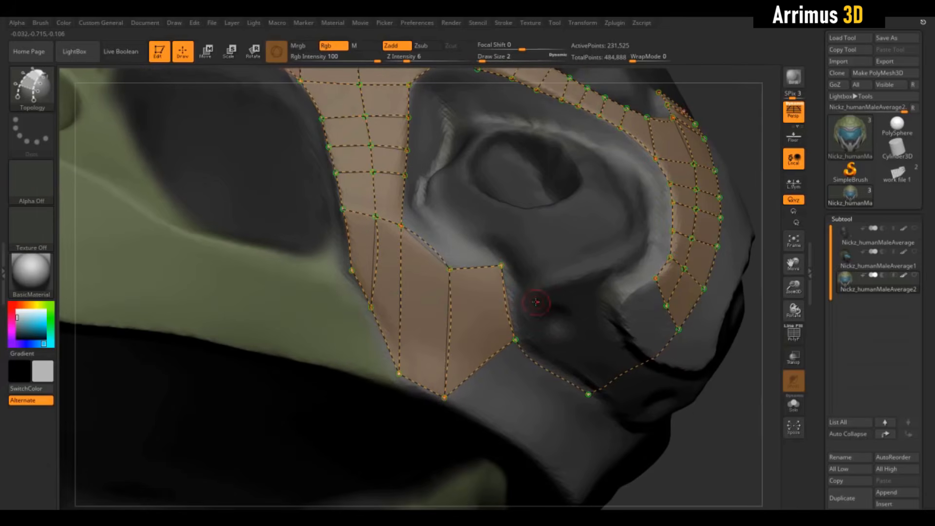
drag(380, 263, 311, 232)
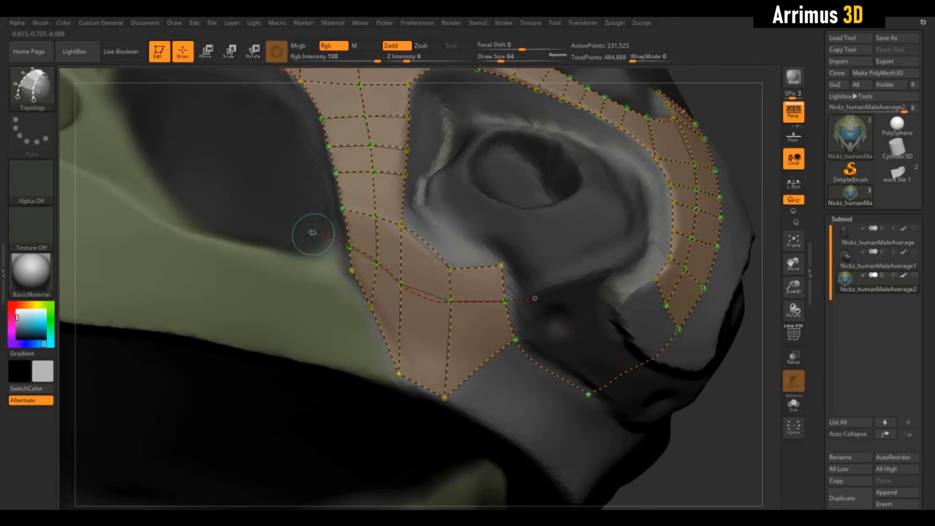
Draw short curves around the cheek opening's lower front lip beside the chin polygons
alt+drag(716, 437, 665, 390)
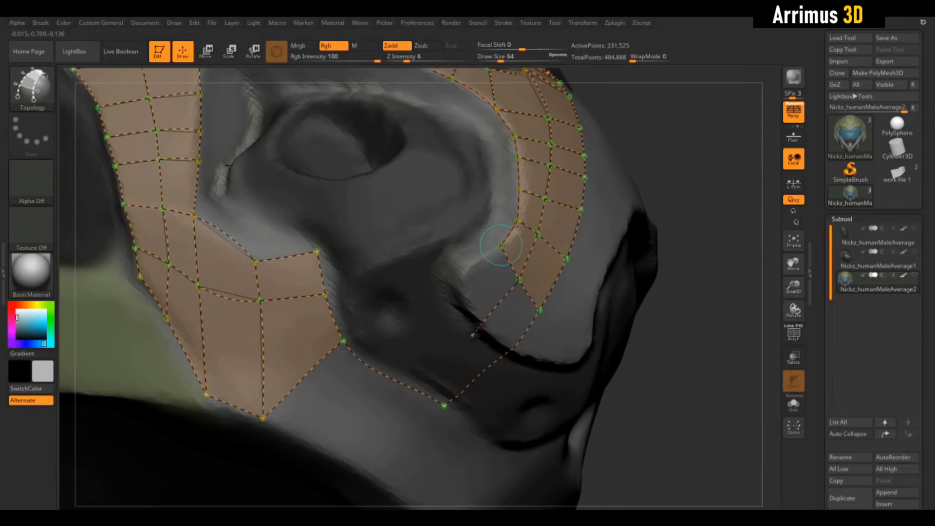
drag(437, 292, 437, 293)
drag(516, 348, 523, 354)
drag(672, 302, 649, 249)
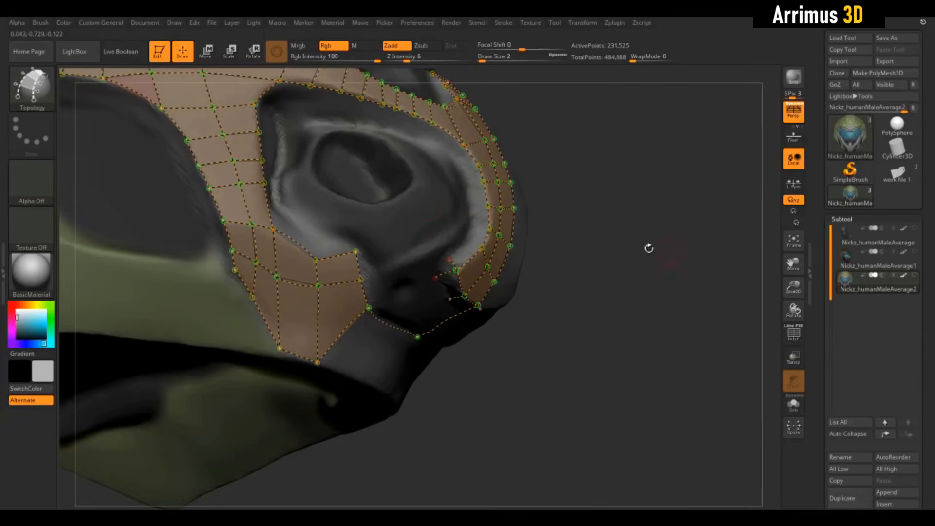
Draw a diagonal cross curve from the centre line below the front recesses to the cheek opening's upper edge, redoing the first attempt
mouse_move(650, 198)
mouse_down()
mouse_move(669, 145)
mouse_move(688, 262)
mouse_move(656, 236)
mouse_move(671, 203)
mouse_move(662, 209)
mouse_move(666, 191)
mouse_move(704, 232)
mouse_move(629, 242)
mouse_move(662, 272)
mouse_move(682, 230)
mouse_move(501, 314)
mouse_move(580, 240)
mouse_move(714, 220)
mouse_move(497, 227)
mouse_up()
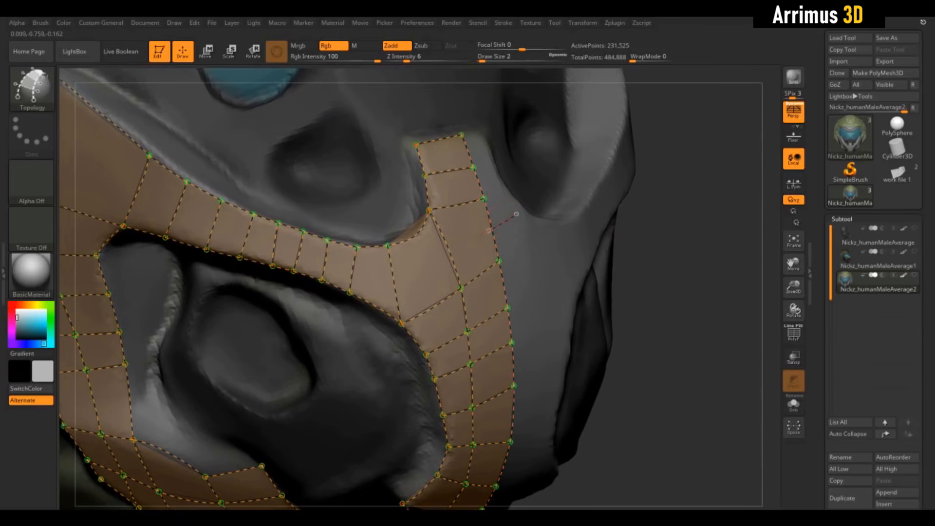
drag(329, 331, 327, 331)
key(ctrl+z)
key(ctrl+z)
drag(373, 280, 348, 294)
Cap the upper end of the strip between the front recesses with a curve across it and two short connecting curves
mouse_move(641, 263)
mouse_down()
mouse_move(665, 261)
mouse_move(718, 282)
mouse_move(698, 252)
mouse_move(672, 239)
mouse_up()
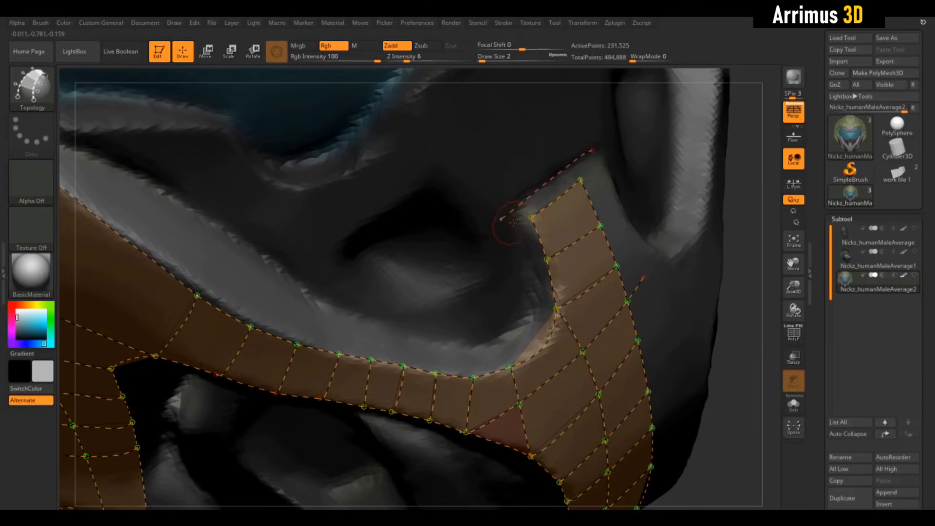
drag(530, 218, 486, 194)
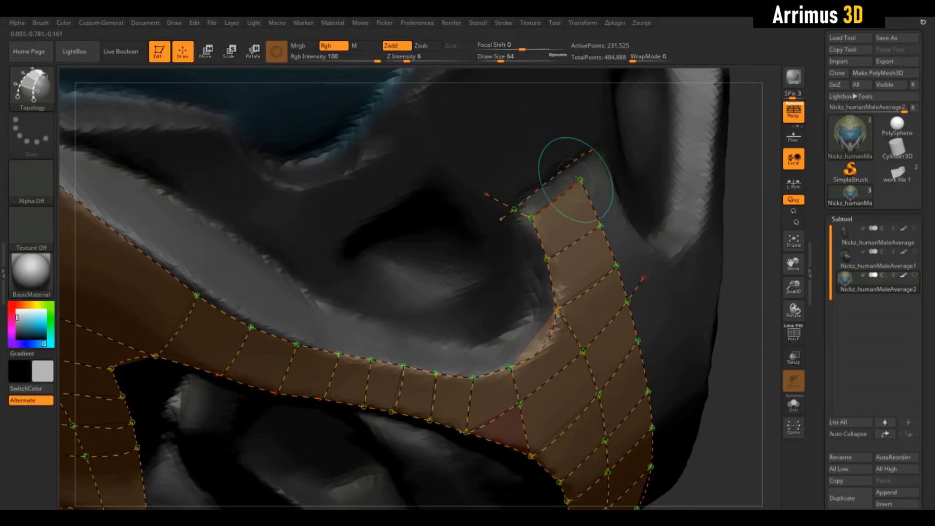
drag(579, 181, 546, 159)
drag(744, 296, 737, 261)
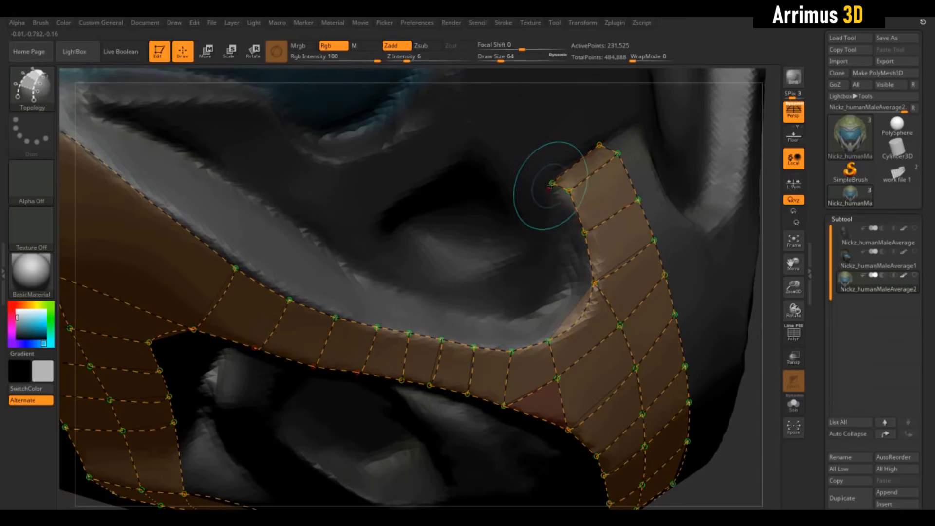
Draw a curve from the capped strip along the front recess's inner rim and up to the visor border's corner
drag(553, 183, 559, 211)
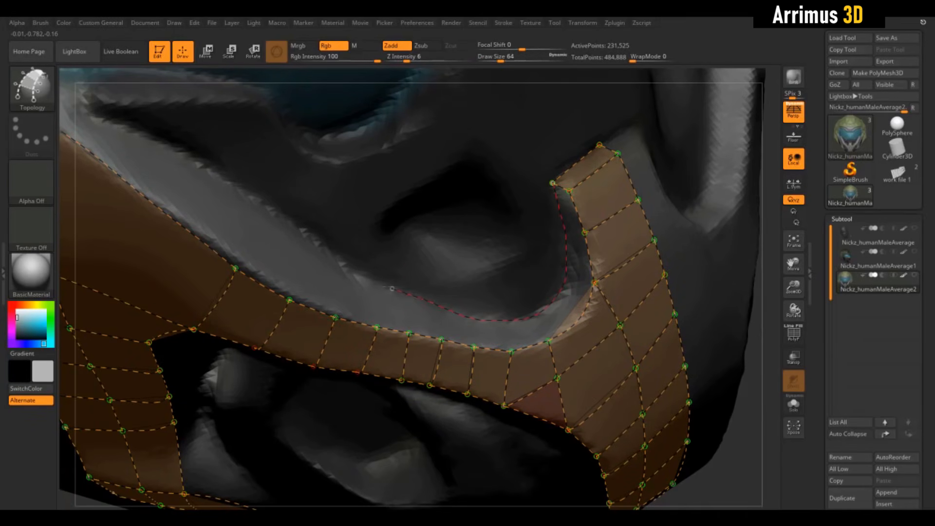
drag(393, 289, 352, 273)
alt+drag(774, 240, 934, 306)
drag(589, 368, 587, 366)
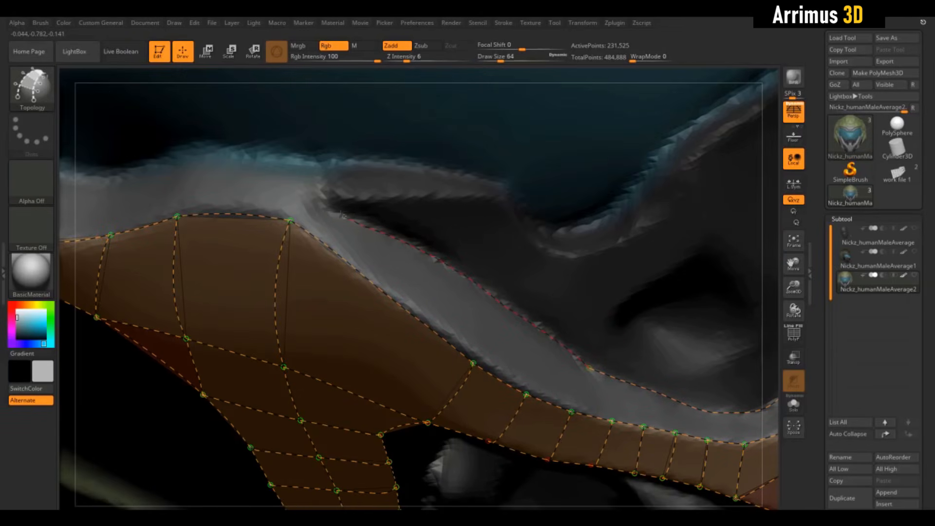
drag(292, 180, 291, 180)
Add four cross curves between the mask's upper edge and the new rim curve, extending one down to the cheek opening's corner
drag(290, 221, 323, 170)
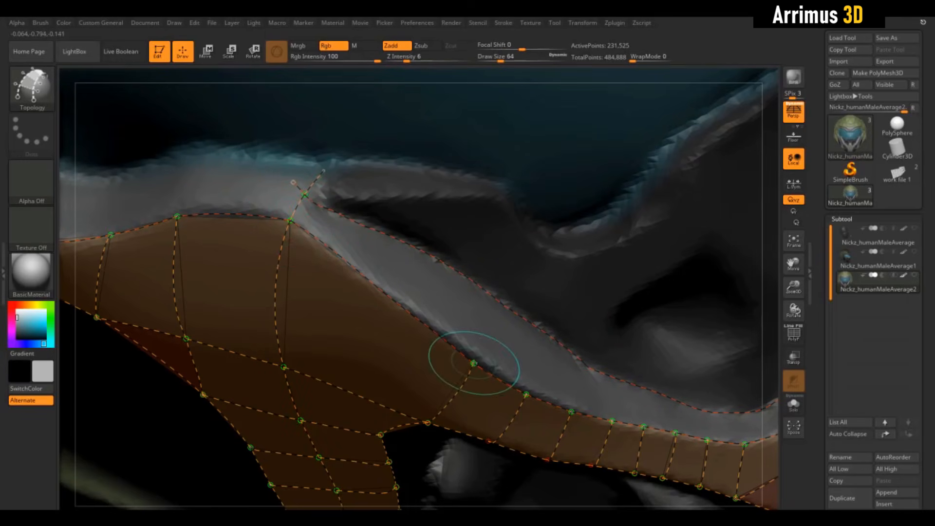
drag(473, 362, 520, 295)
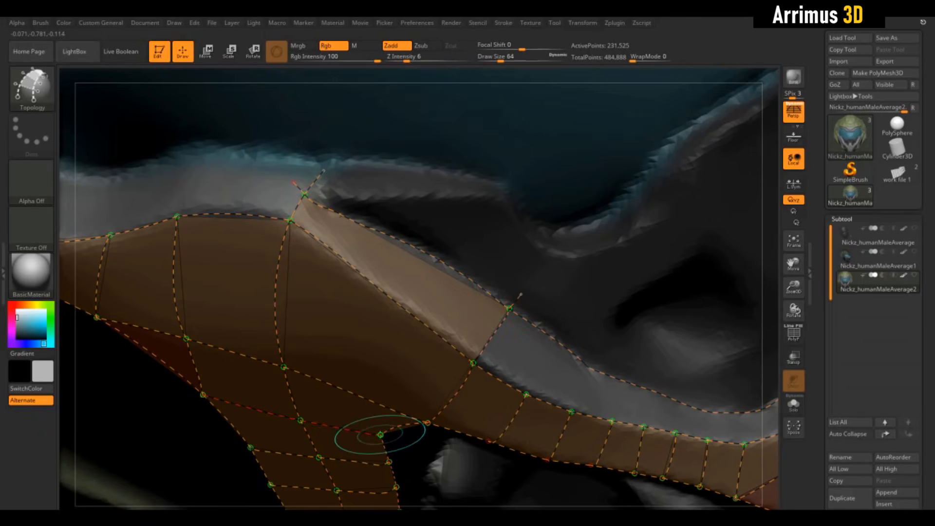
mouse_move(381, 434)
mouse_down()
mouse_move(364, 371)
mouse_move(422, 215)
mouse_up()
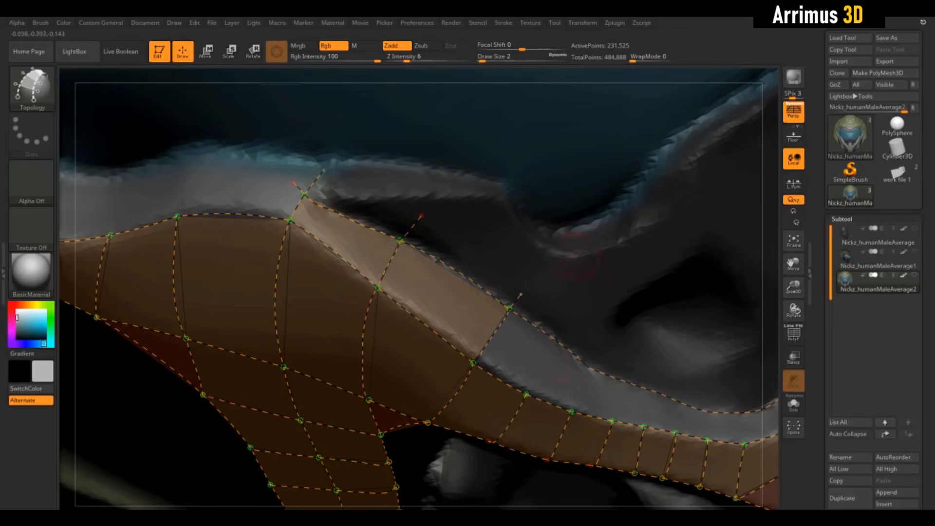
drag(528, 394, 599, 296)
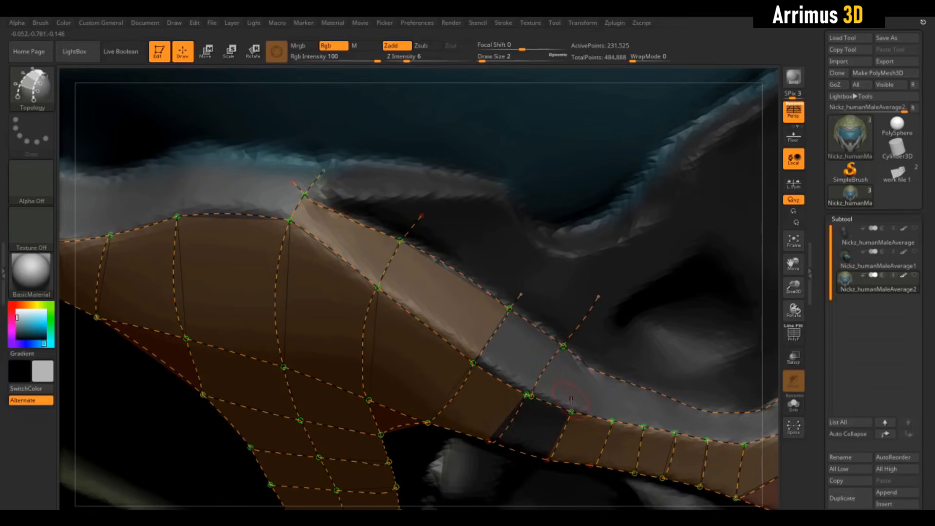
mouse_move(761, 337)
mouse_down()
mouse_move(727, 278)
mouse_move(486, 288)
mouse_move(504, 228)
mouse_up()
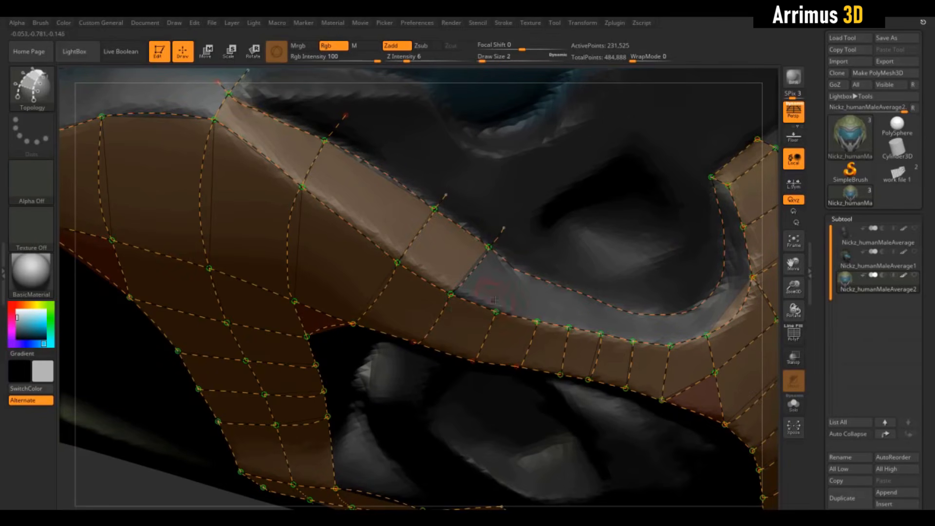
Draw five cross curves from the mask's upper edge to the rim curve along the underside of the front recess
drag(497, 312, 530, 255)
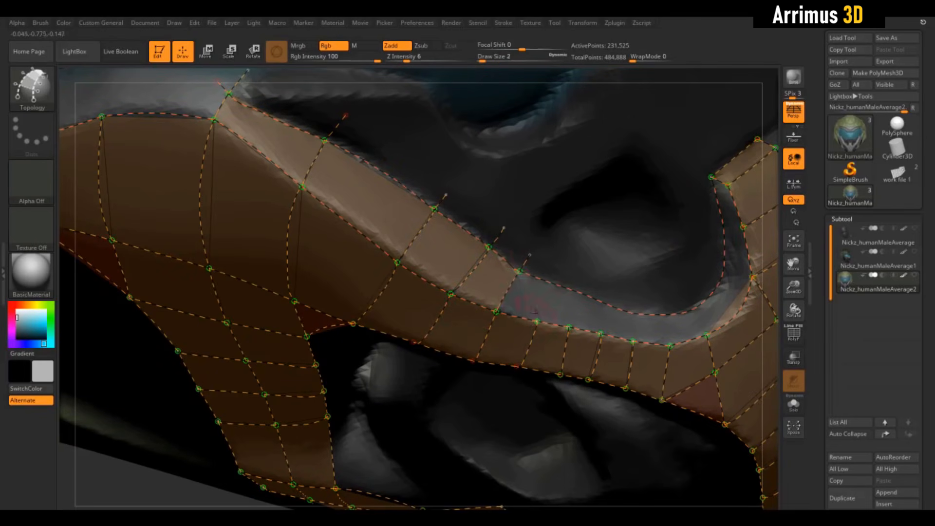
drag(539, 321, 569, 255)
alt+drag(772, 295, 641, 255)
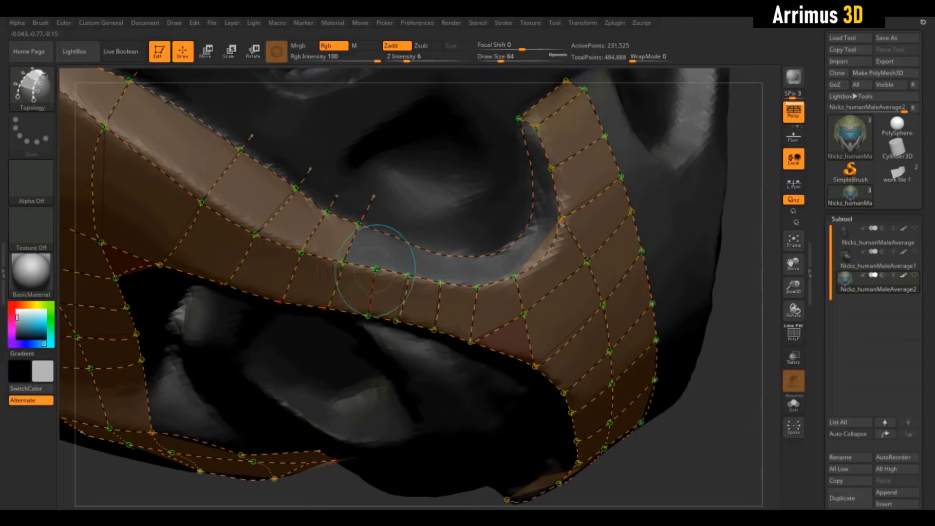
drag(375, 268, 385, 224)
drag(409, 276, 429, 222)
drag(440, 283, 460, 241)
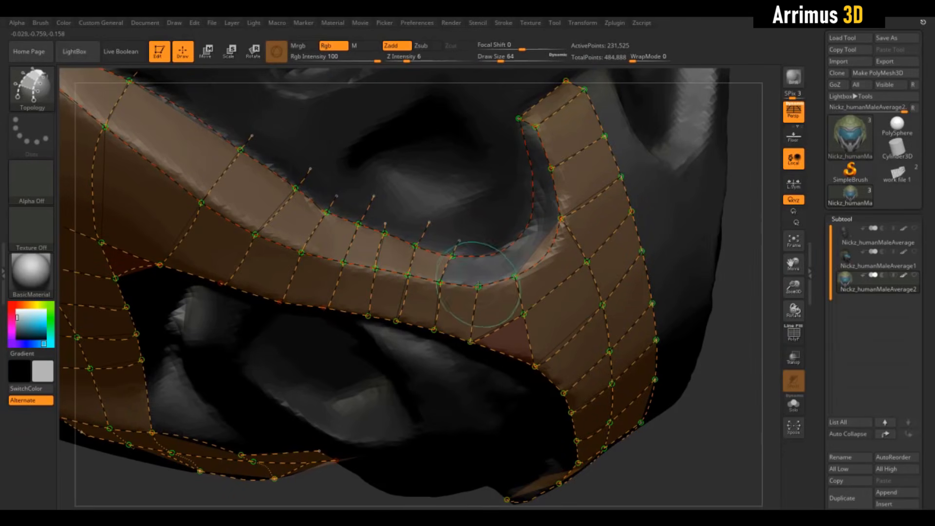
Continue the cross curves around the front recess's lower corner and up its inner side with four more
drag(479, 287, 483, 235)
drag(515, 277, 504, 234)
drag(560, 220, 506, 203)
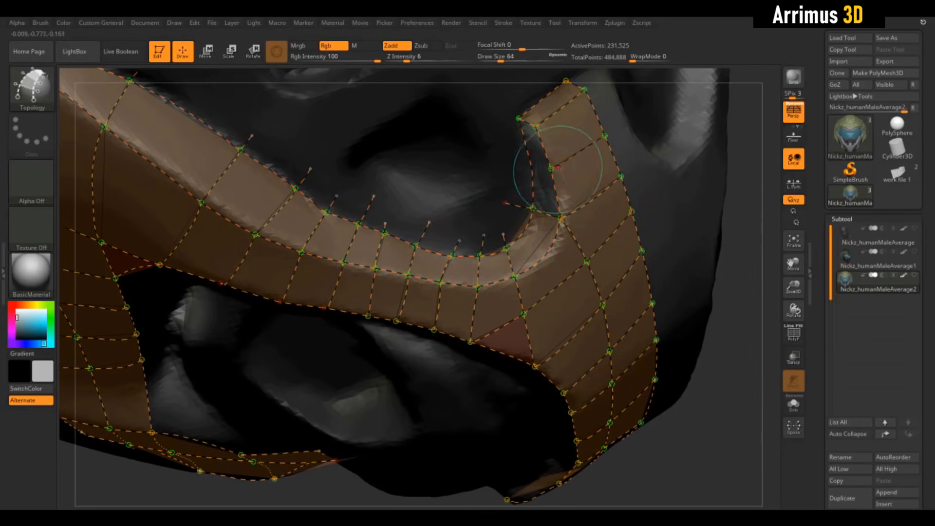
drag(552, 169, 517, 165)
Delete the uppermost segment of the recess's rim curve and redraw it up to the centre strip's capped corner
alt+click(700, 205)
mouse_move(743, 193)
mouse_down()
mouse_move(751, 213)
mouse_move(747, 189)
mouse_up()
alt+right_drag(524, 171, 476, 215)
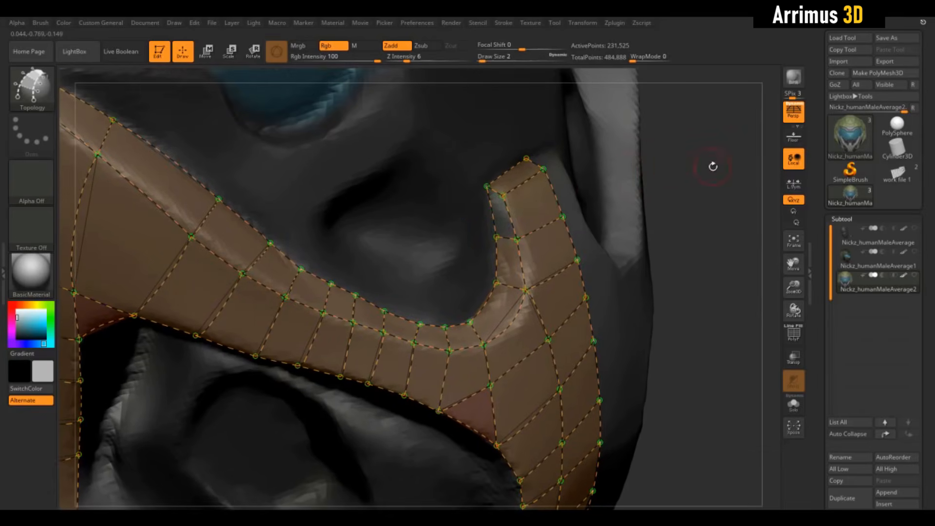
ctrl+right_drag(712, 165, 710, 207)
drag(728, 205, 448, 171)
drag(688, 221, 536, 219)
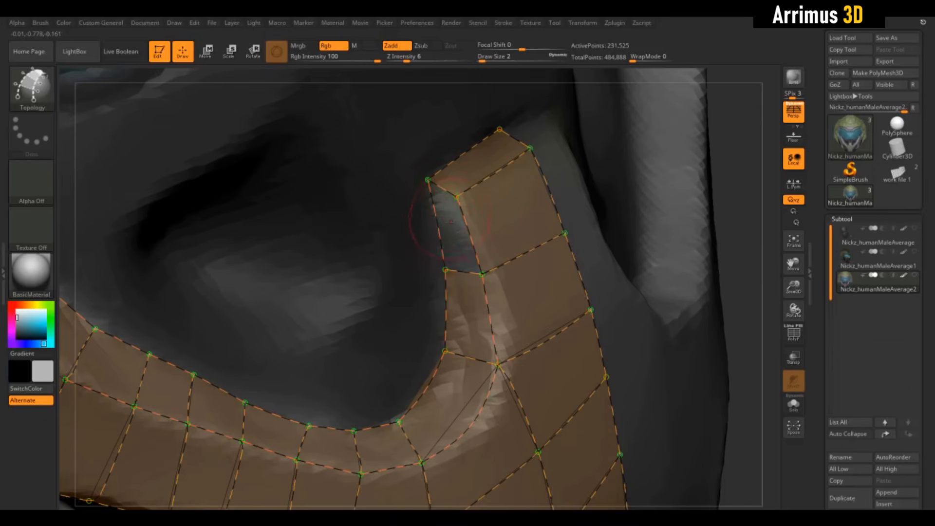
alt+drag(403, 239, 398, 242)
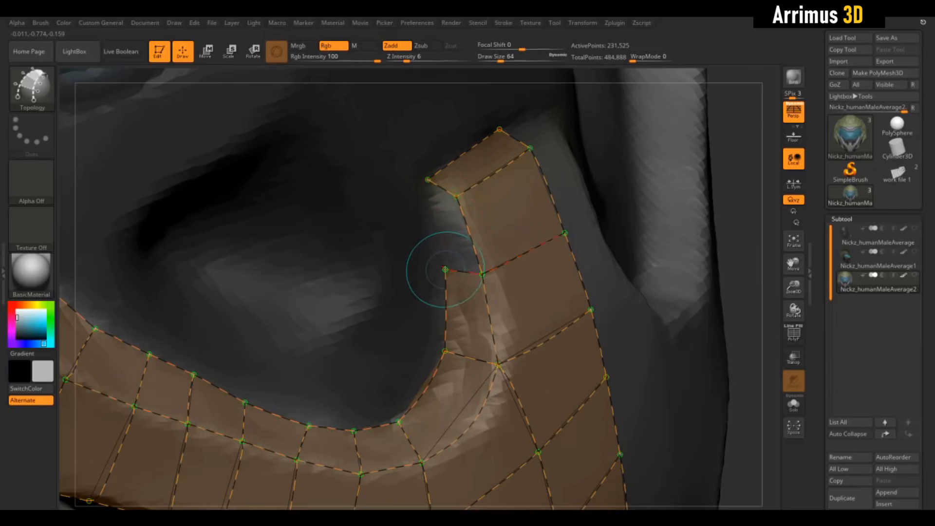
click(426, 180)
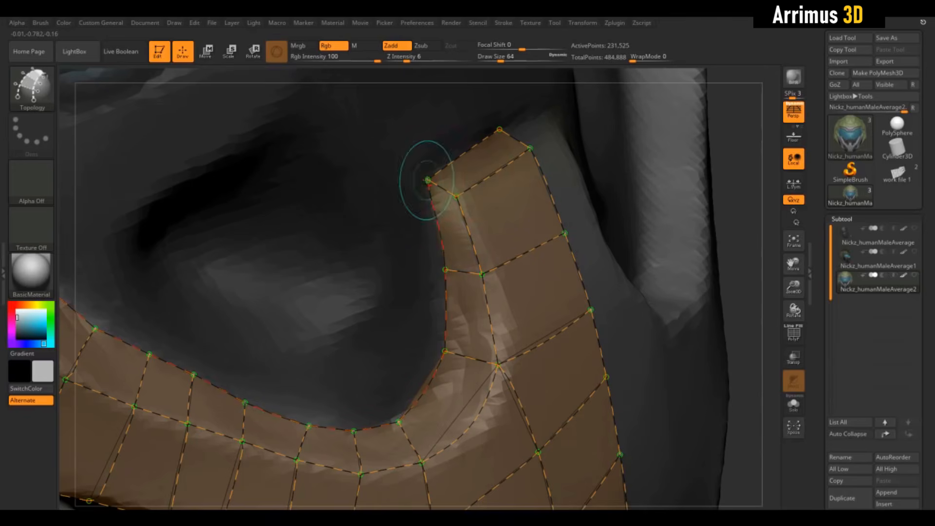
Draw a curve along the visor's lower edge from the mask's peak to its outer corner and cap that end
alt+drag(732, 289, 665, 227)
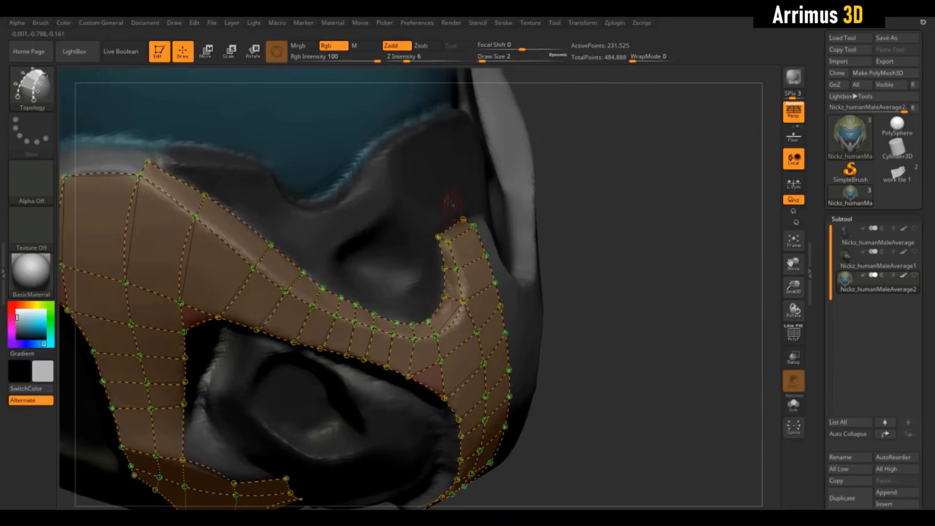
drag(668, 301, 731, 263)
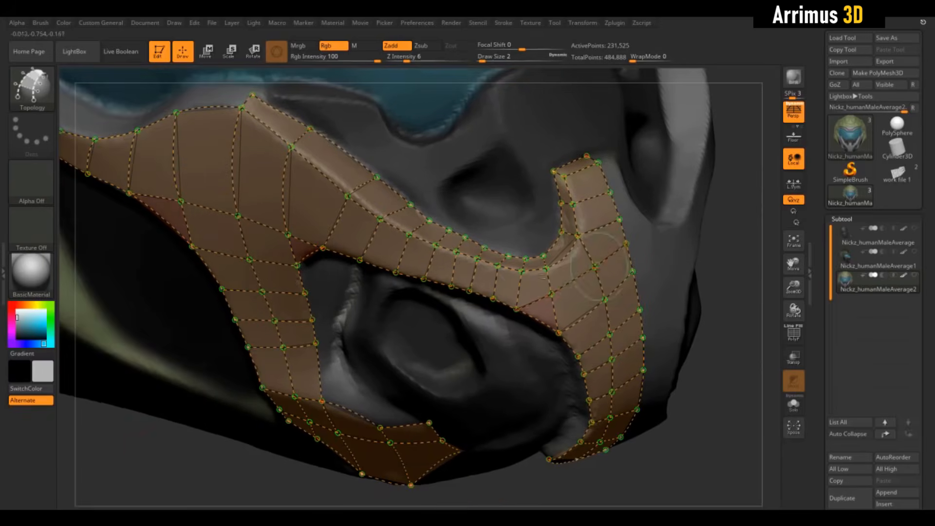
alt+drag(139, 442, 409, 464)
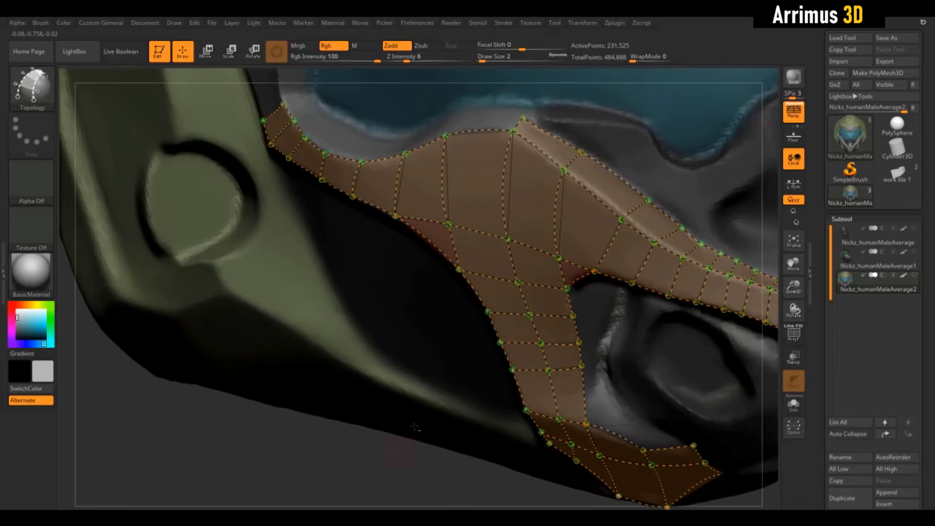
alt+drag(769, 131, 818, 252)
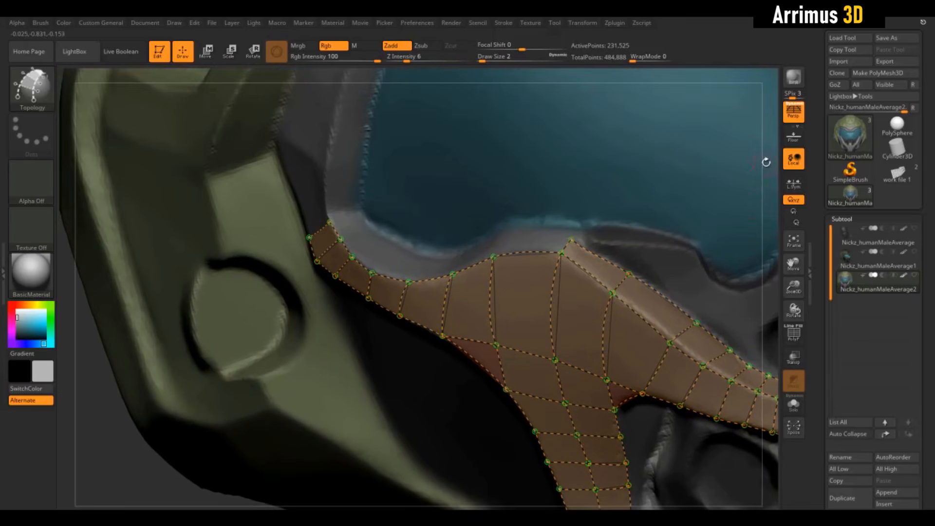
alt+drag(766, 162, 879, 195)
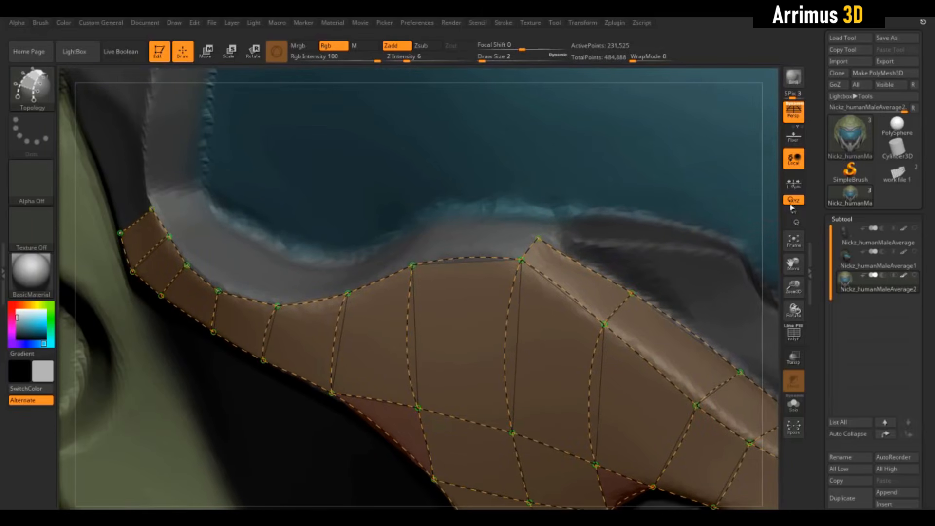
mouse_move(774, 201)
alt+mouse_down()
mouse_move(916, 209)
mouse_move(770, 216)
alt+mouse_up()
drag(692, 264, 589, 237)
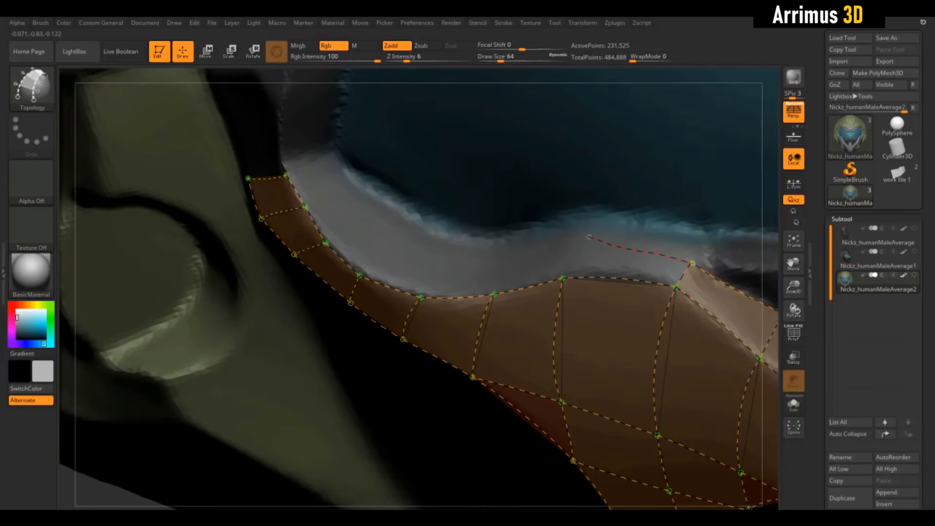
drag(333, 160, 327, 145)
drag(286, 175, 333, 153)
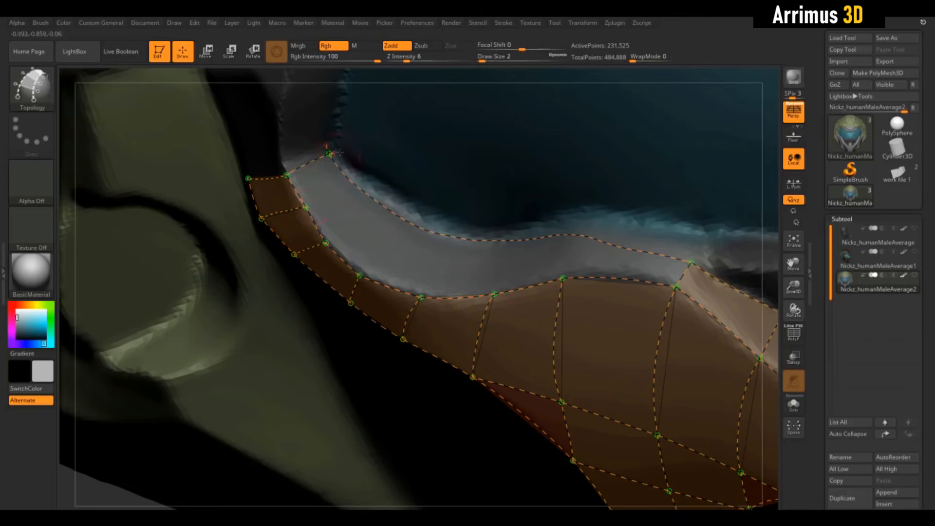
Add six cross curves between the mask's upper edge and the curve along the visor's lower edge
drag(306, 208, 349, 180)
drag(326, 243, 389, 186)
drag(360, 275, 407, 214)
drag(420, 296, 471, 220)
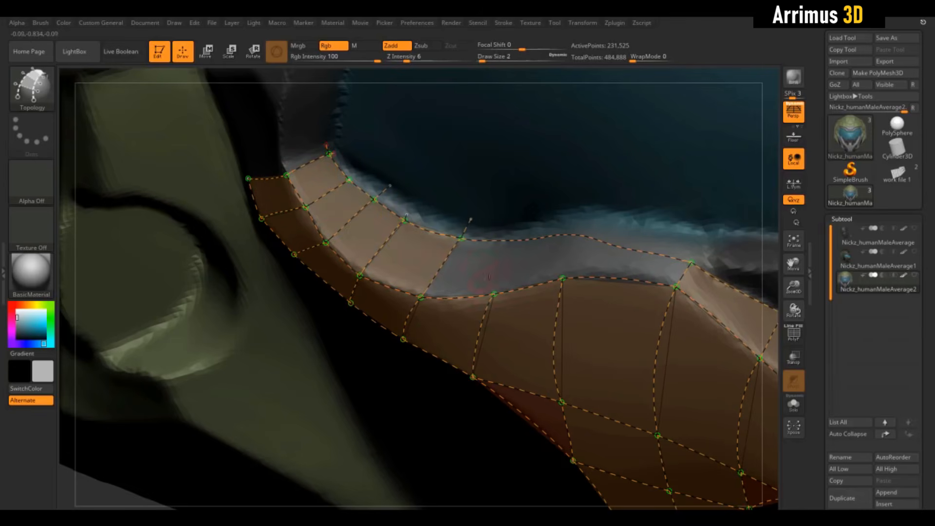
drag(495, 294, 523, 227)
drag(563, 279, 585, 223)
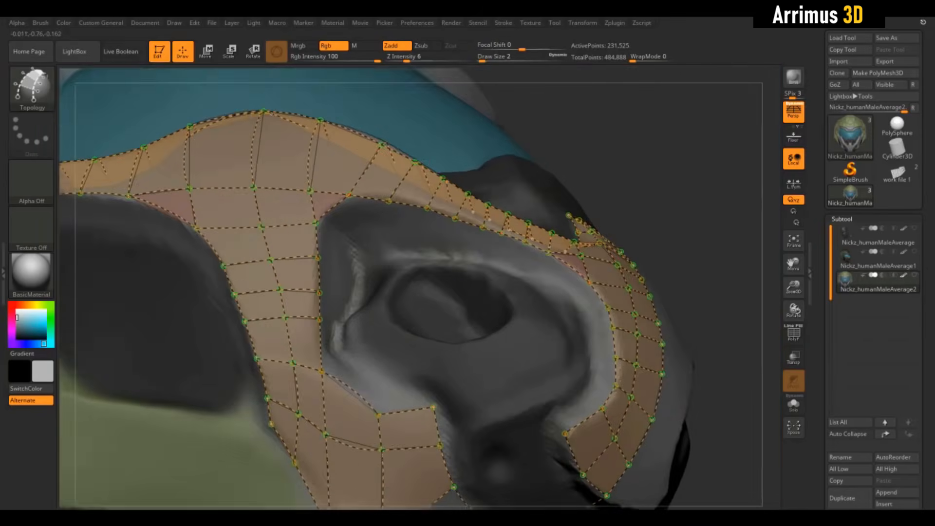
Draw a curve along the cheek opening's inner rim and join it to the opening's upper edge with a row of cross curves
alt+right_drag(574, 438, 559, 408)
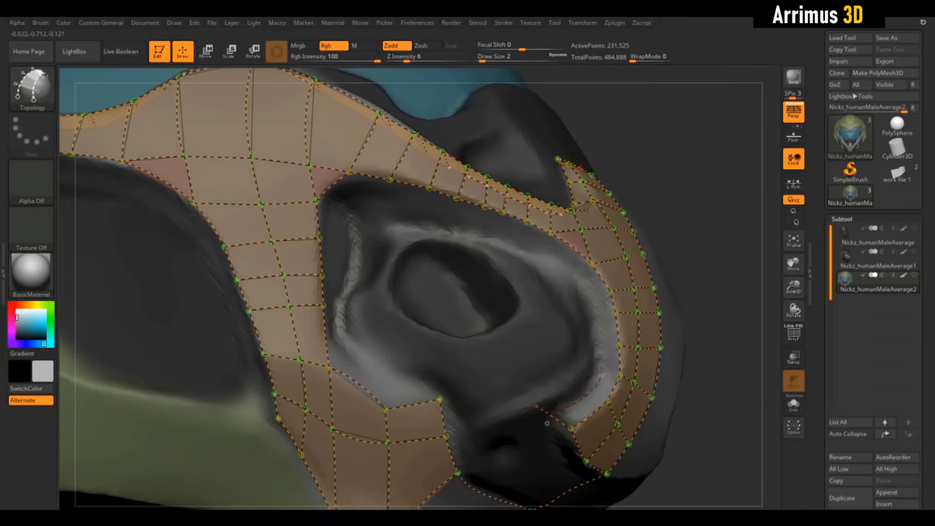
right_drag(549, 422, 695, 212)
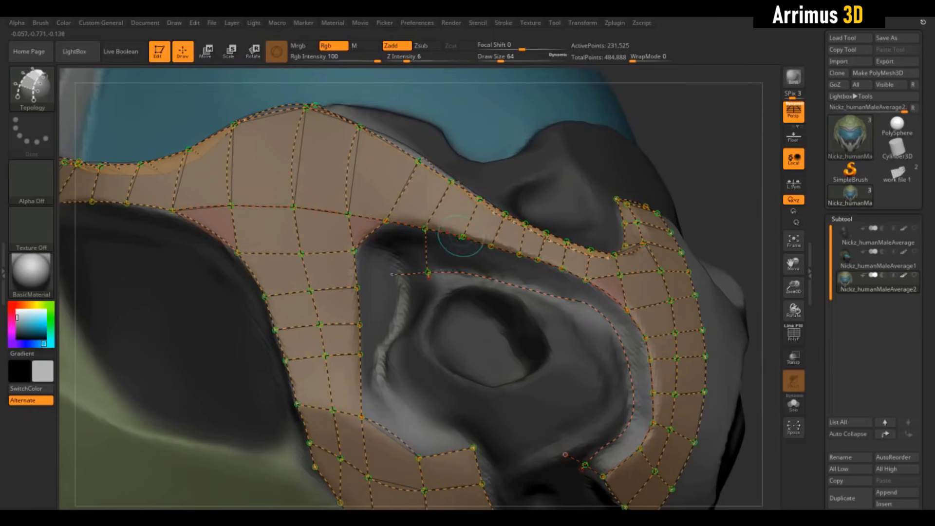
drag(463, 237, 461, 278)
drag(492, 247, 490, 286)
drag(519, 254, 516, 300)
drag(538, 260, 538, 302)
mouse_move(563, 267)
mouse_down()
mouse_move(559, 307)
mouse_move(581, 310)
mouse_move(601, 331)
mouse_up()
Close the cheek opening's upper rear corner with a cross curve and a curve joining the inner rim to the mask's edge
alt+right_drag(395, 221, 391, 197)
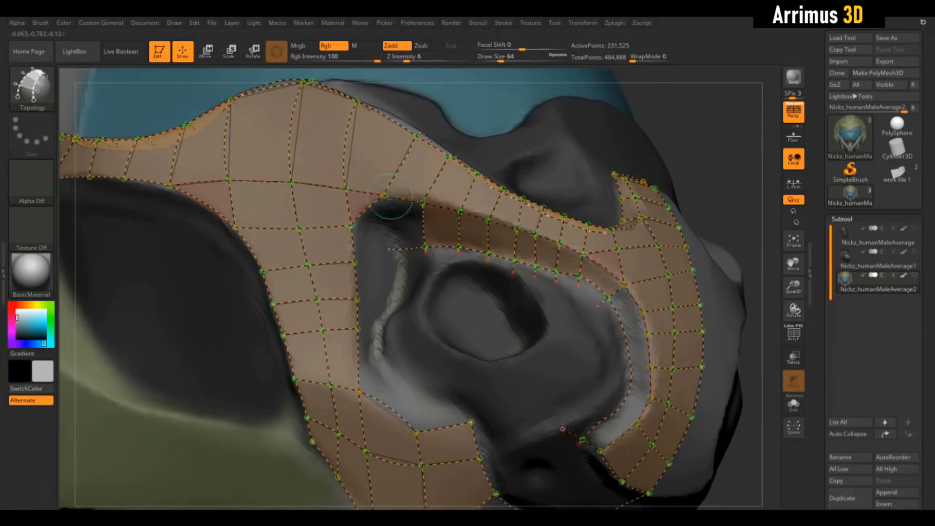
drag(400, 253, 399, 250)
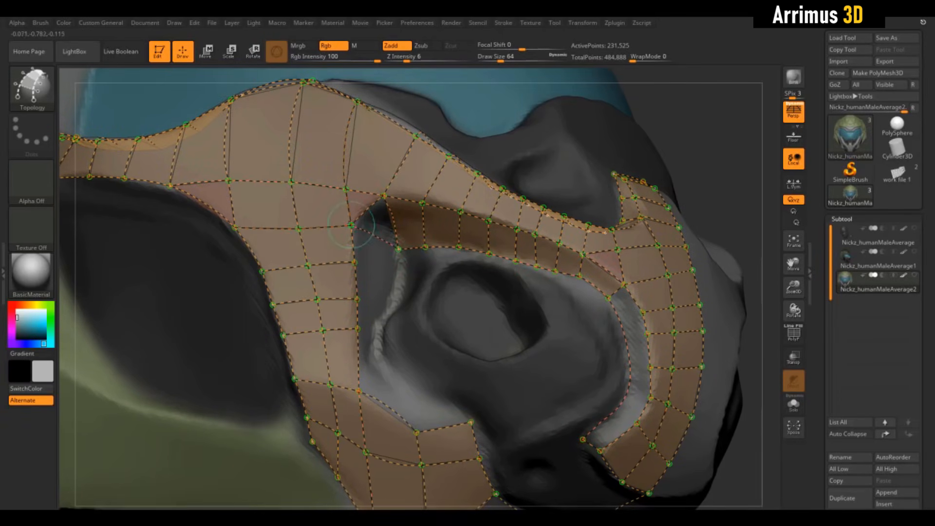
right_drag(375, 214, 411, 184)
drag(350, 228, 401, 249)
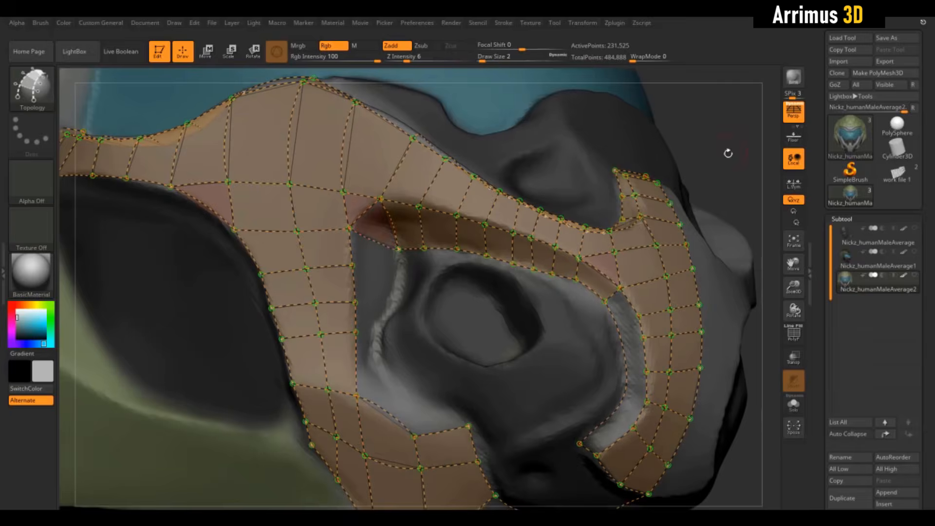
Add cross curves between the cheek opening's front edge and its inner rim curve, down to the lower end
mouse_move(728, 152)
alt+mouse_down()
mouse_move(664, 173)
mouse_move(670, 205)
alt+mouse_up()
mouse_move(580, 212)
mouse_down()
mouse_move(542, 226)
mouse_move(556, 243)
mouse_up()
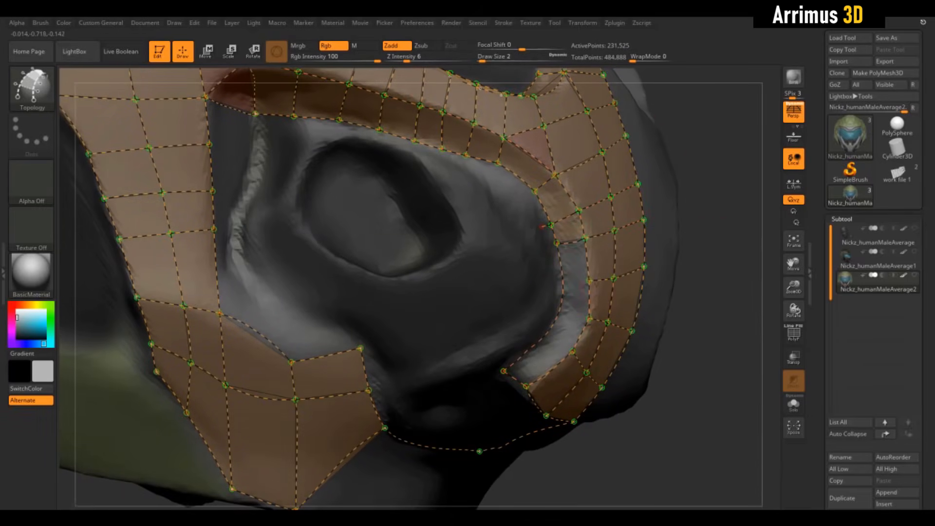
drag(590, 280, 553, 280)
drag(589, 320, 545, 308)
drag(573, 352, 538, 333)
Draw a curve down the cheek opening's rear inner ridge to the upper corner of the lower jaw panel
alt+drag(690, 289, 660, 292)
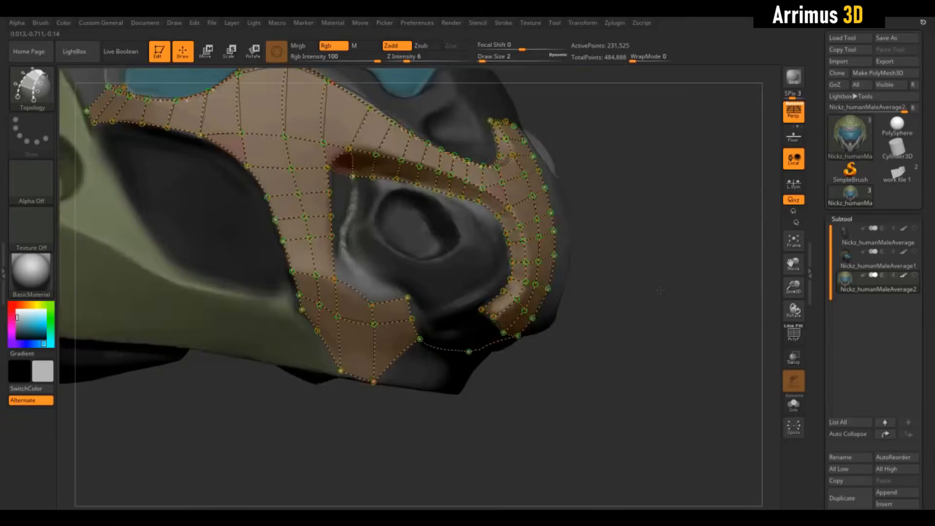
drag(449, 132, 454, 155)
drag(477, 310, 520, 330)
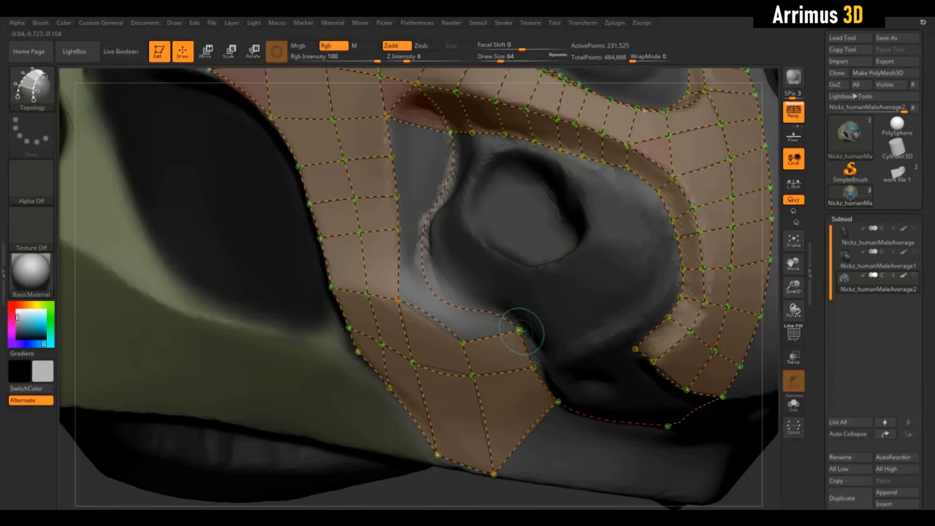
Join the rear ridge curve to the cheek opening's outer edge with five cross curves
drag(398, 300, 452, 274)
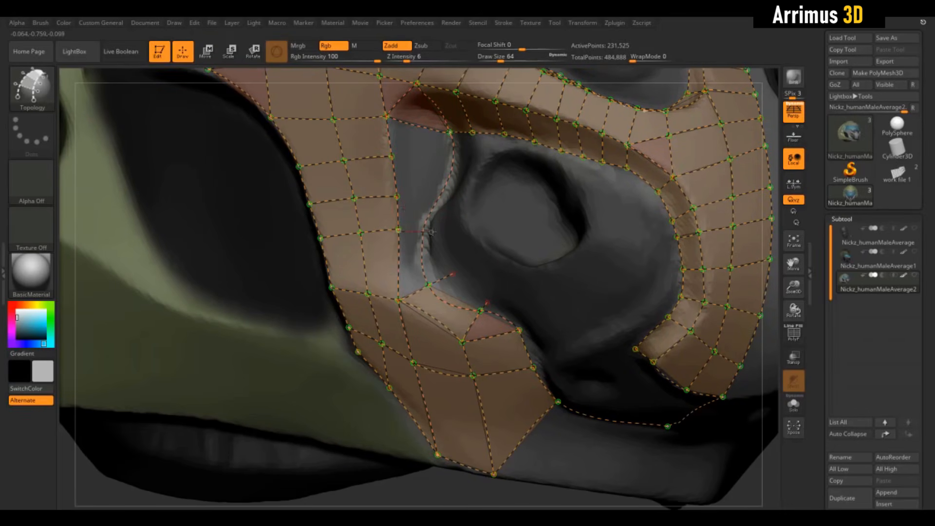
drag(433, 232, 433, 232)
drag(397, 197, 451, 203)
drag(392, 157, 463, 166)
click(535, 214)
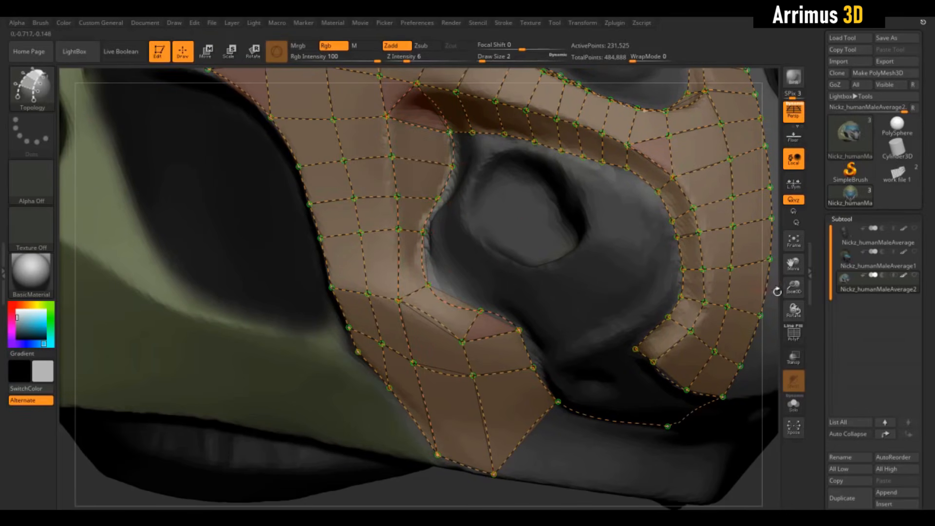
Close the inner side panel at the centre strip's lower end and remove the loose curve running across the chin
mouse_move(777, 291)
mouse_down()
mouse_move(624, 234)
mouse_move(609, 205)
mouse_move(618, 160)
mouse_move(572, 279)
mouse_move(592, 352)
mouse_up()
drag(571, 278, 523, 319)
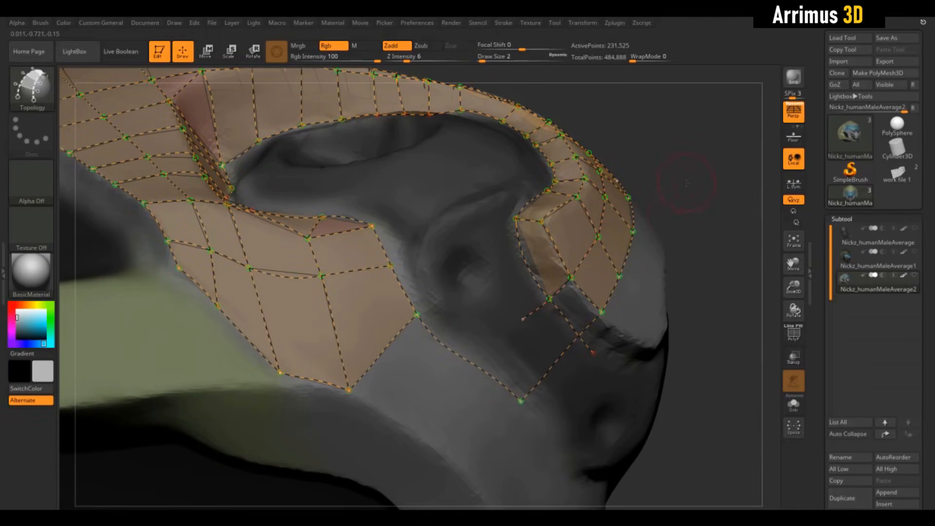
alt+drag(687, 182, 696, 205)
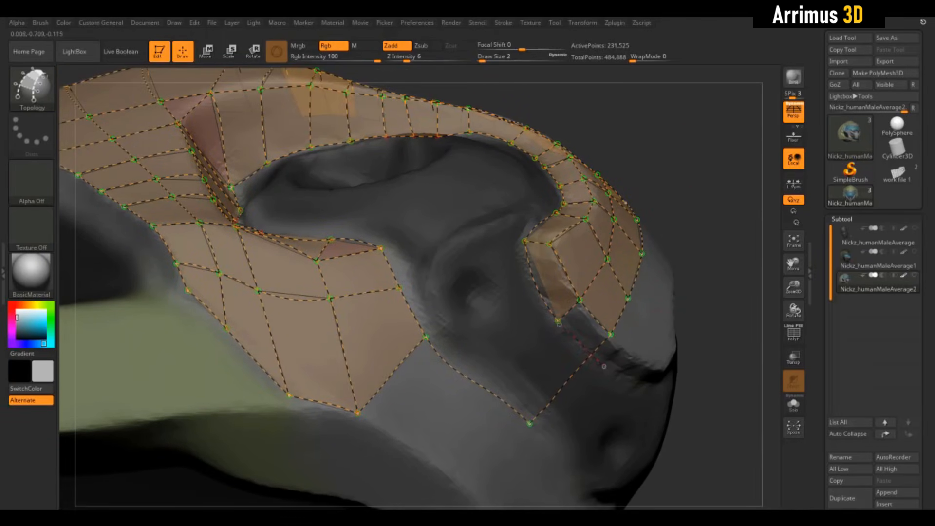
key(ctrl+z)
drag(633, 324, 590, 304)
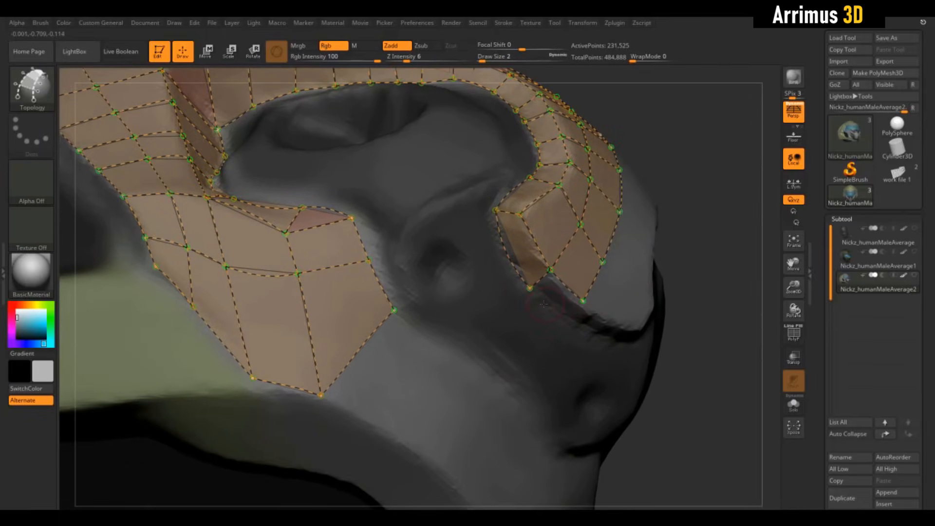
drag(578, 337, 588, 344)
drag(585, 304, 560, 350)
Examine the topology grid around the mask, front recesses and visor border from several angles
mouse_move(689, 280)
mouse_down()
mouse_move(699, 324)
mouse_move(652, 248)
mouse_move(683, 140)
mouse_move(673, 134)
mouse_up()
drag(663, 180, 682, 341)
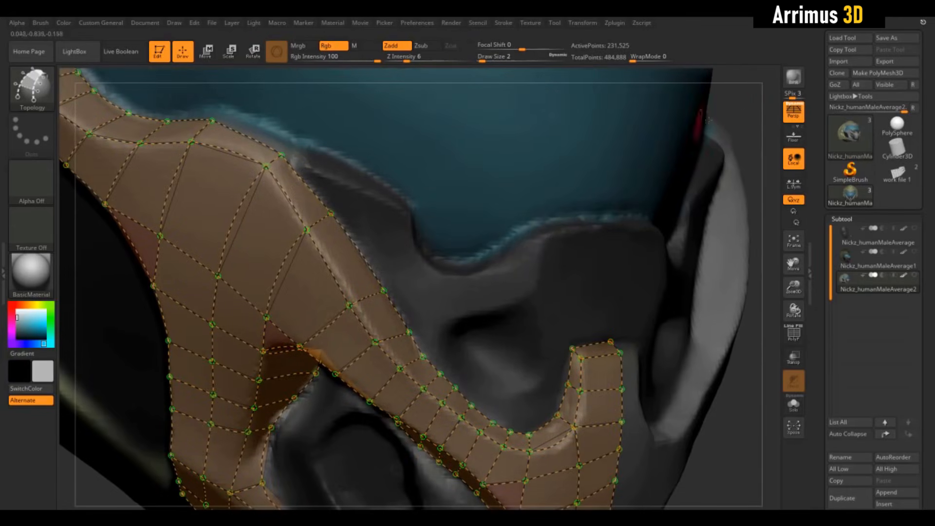
mouse_move(768, 116)
mouse_down()
mouse_move(753, 144)
mouse_move(758, 118)
mouse_up()
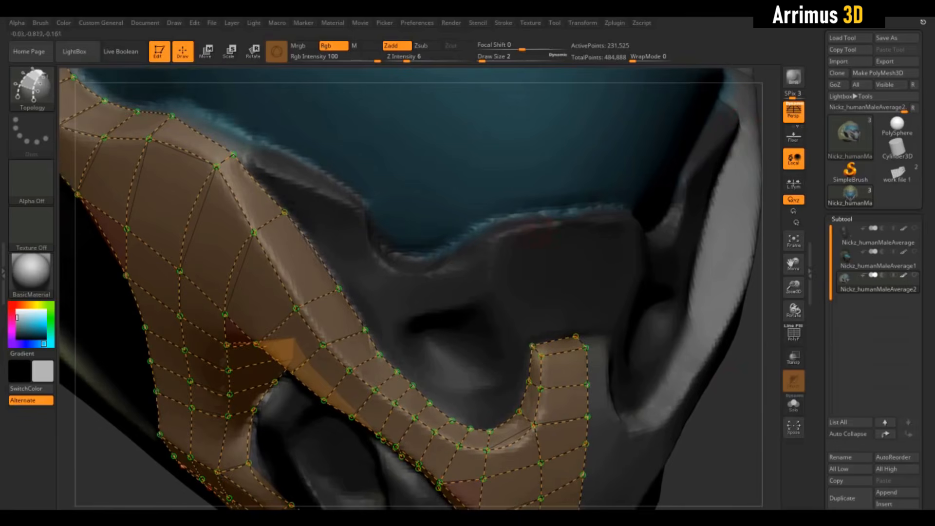
drag(723, 419, 716, 312)
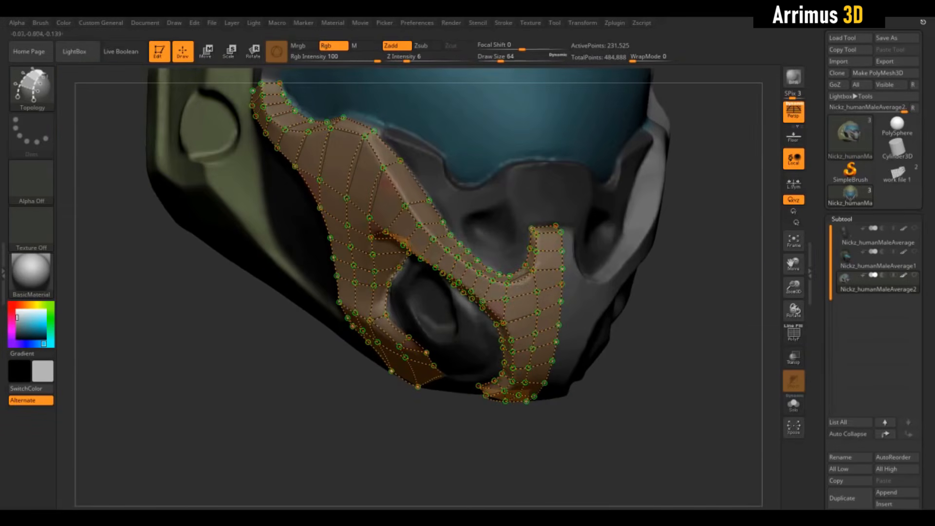
drag(501, 57, 481, 58)
drag(713, 288, 733, 315)
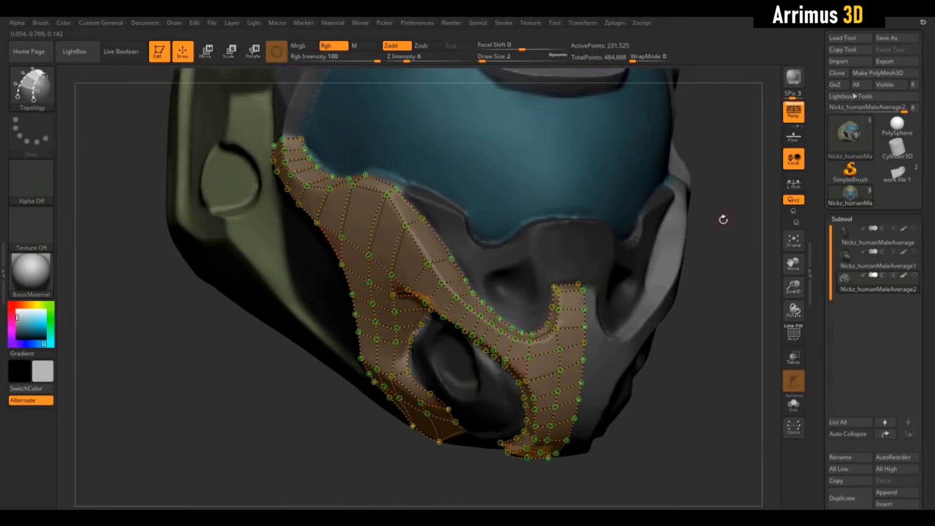
alt+drag(724, 219, 724, 342)
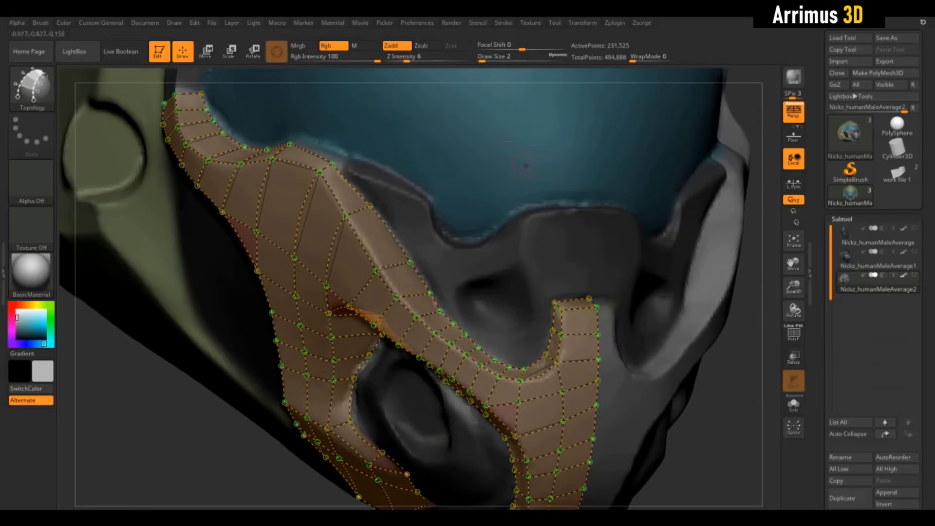
Draw a topology curve along the visor's lower border from the cheek corner across to the nose bridge, undoing the misplaced strokes
drag(779, 175, 779, 188)
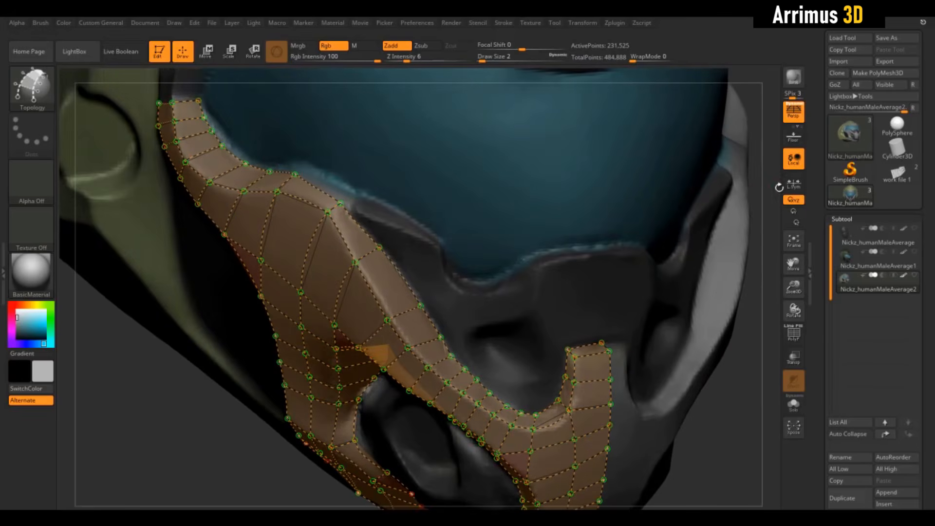
key(bracketright)
key(ctrl+z)
drag(440, 254, 439, 247)
key(ctrl+z)
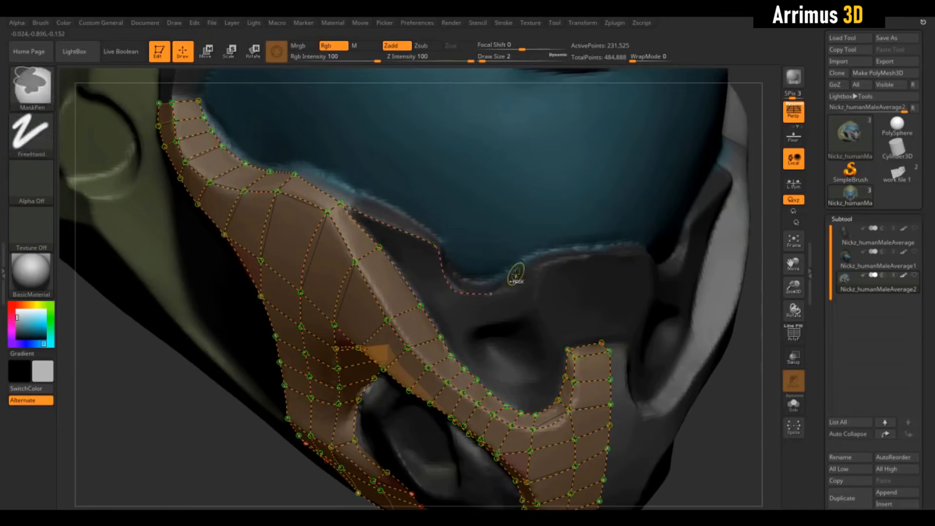
drag(435, 245, 446, 266)
key(ctrl+z)
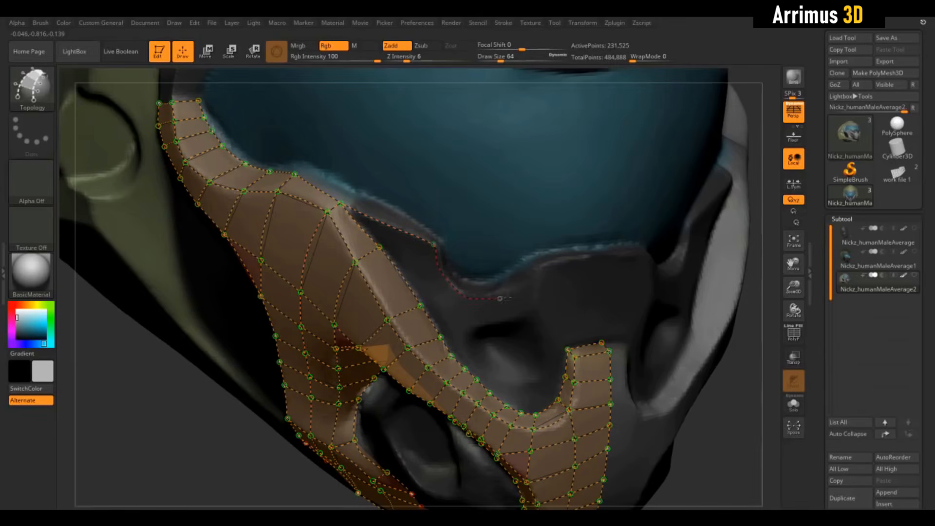
drag(500, 299, 542, 286)
key(ctrl+z)
mouse_move(434, 245)
mouse_down()
mouse_move(455, 284)
mouse_move(636, 256)
mouse_up()
Build the nose bridge panel above the centre strip with three vertical curves and one cross curve, and remove their loose ends
mouse_move(559, 339)
mouse_down()
mouse_move(531, 316)
mouse_move(536, 240)
mouse_up()
drag(602, 342, 602, 232)
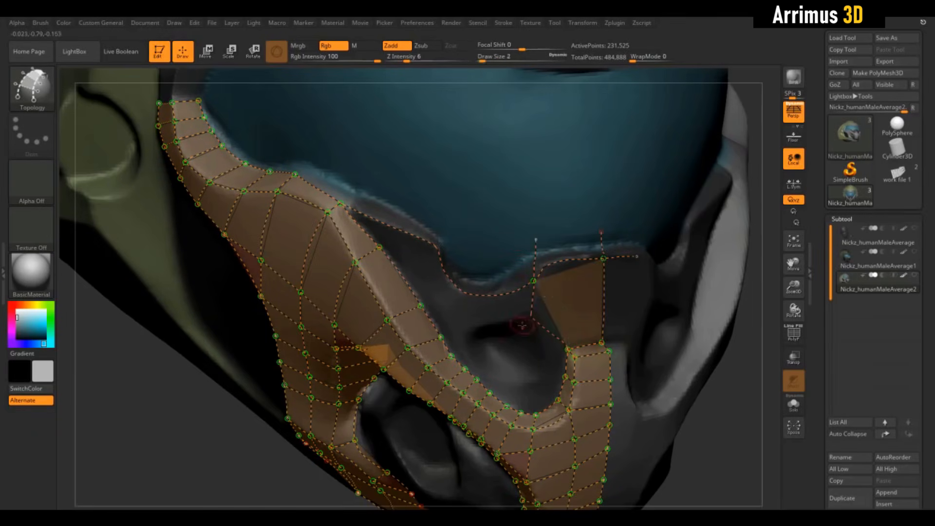
drag(522, 324, 626, 287)
drag(568, 349, 569, 221)
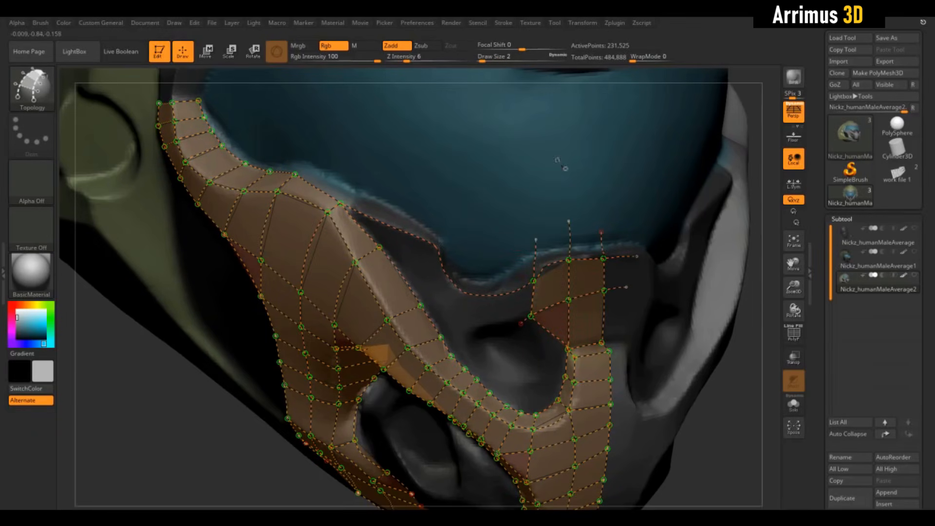
alt+drag(643, 192, 599, 138)
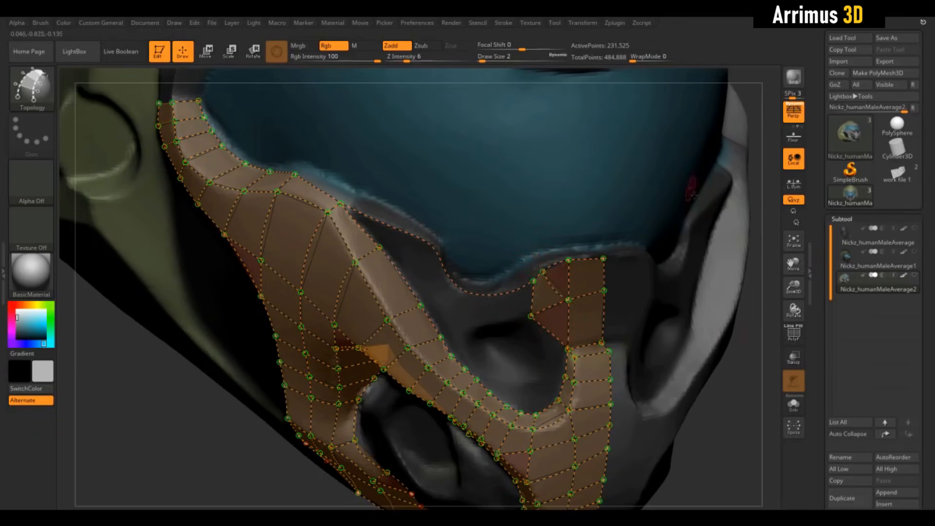
mouse_move(699, 427)
mouse_down()
mouse_move(731, 391)
mouse_move(729, 363)
mouse_move(700, 384)
mouse_up()
Restore the erased cheek ridge curves and join the ridge to the visor's lower border with two cross curves
alt+drag(400, 244, 412, 161)
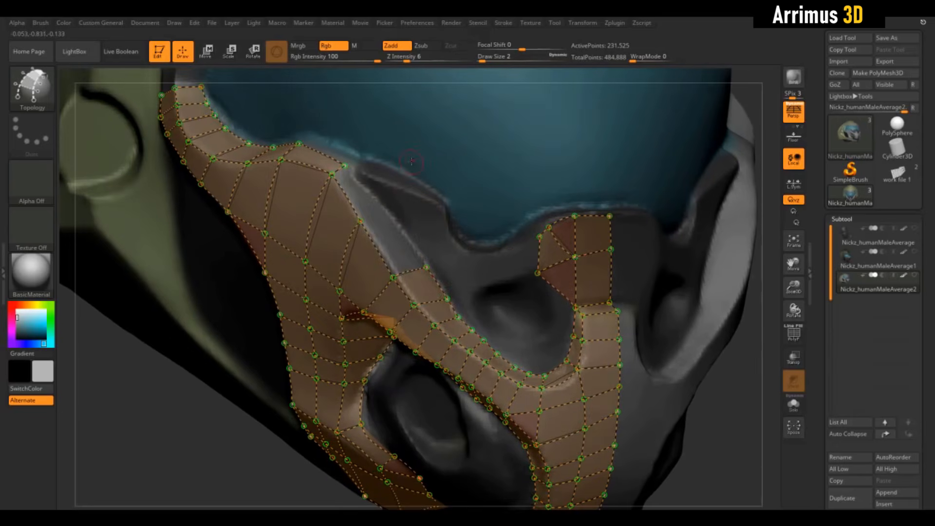
key(ctrl+z)
drag(385, 209, 408, 163)
drag(426, 267, 470, 212)
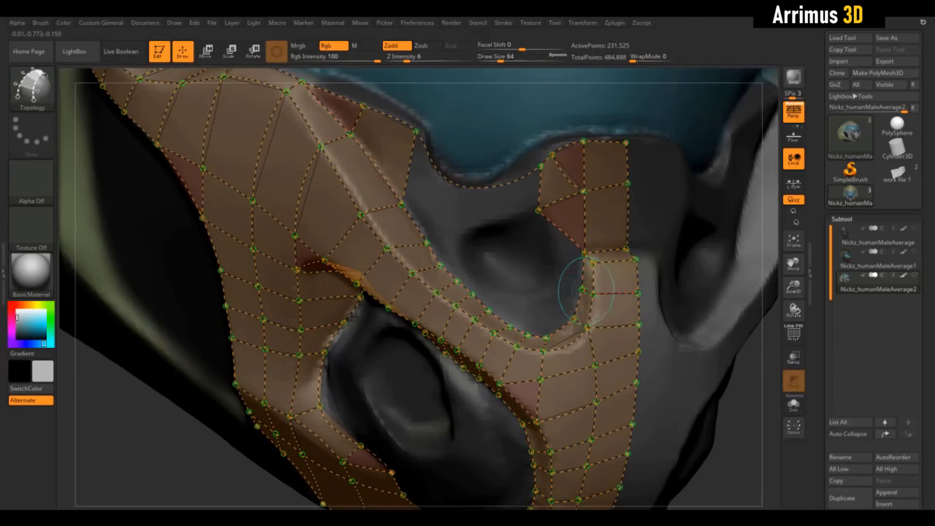
Add an inner strip around the front recess's lower rim with short inward curves and a curve joining them
drag(583, 290, 552, 275)
drag(575, 319, 541, 288)
mouse_move(528, 336)
mouse_down()
mouse_move(516, 291)
mouse_move(492, 278)
mouse_up()
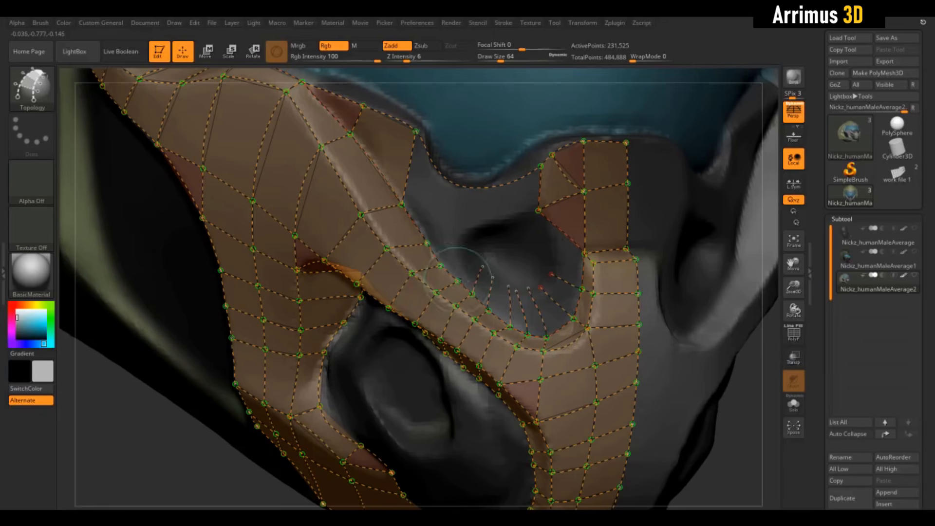
drag(458, 250, 456, 247)
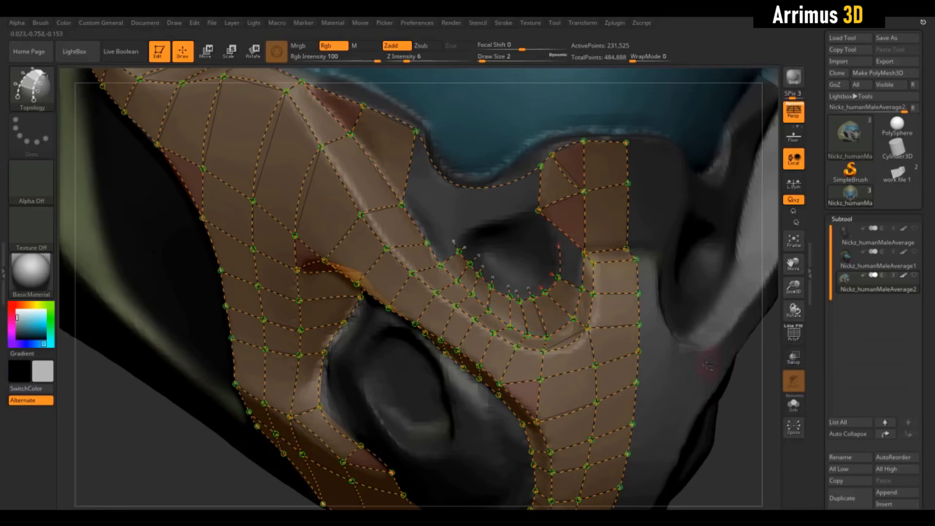
Connect the nose bridge panel's lower corner to the recess strip with a curve and add a cross curve from the centre strip
drag(538, 212, 539, 213)
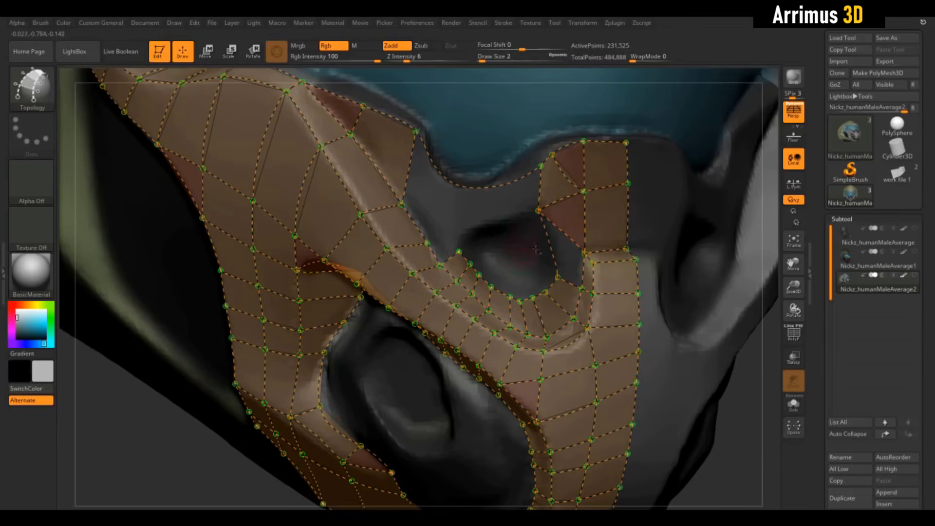
ctrl+right_drag(704, 207, 753, 268)
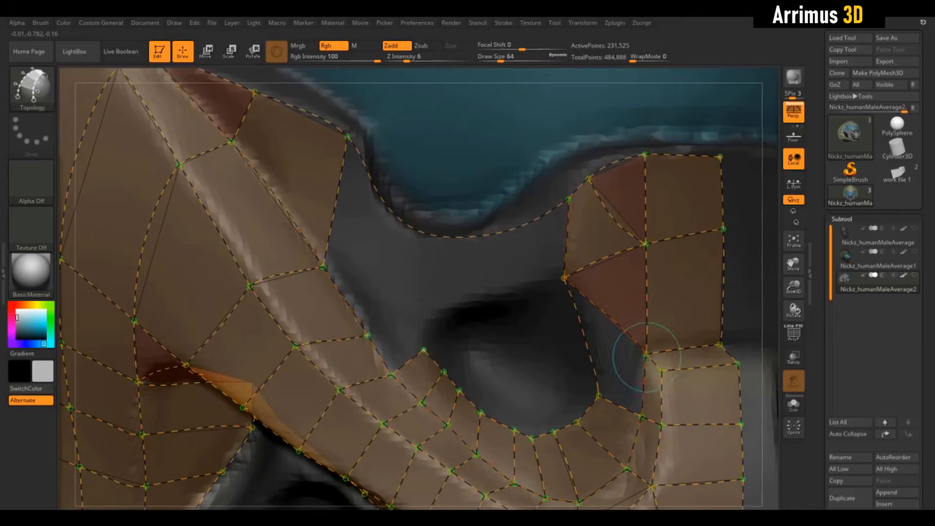
drag(646, 357, 599, 395)
Outline the recess's upper edge from the nose bridge to the cheek ridge and connect it to the panel beside the visor border
alt+right_drag(775, 261, 822, 245)
drag(372, 252, 455, 185)
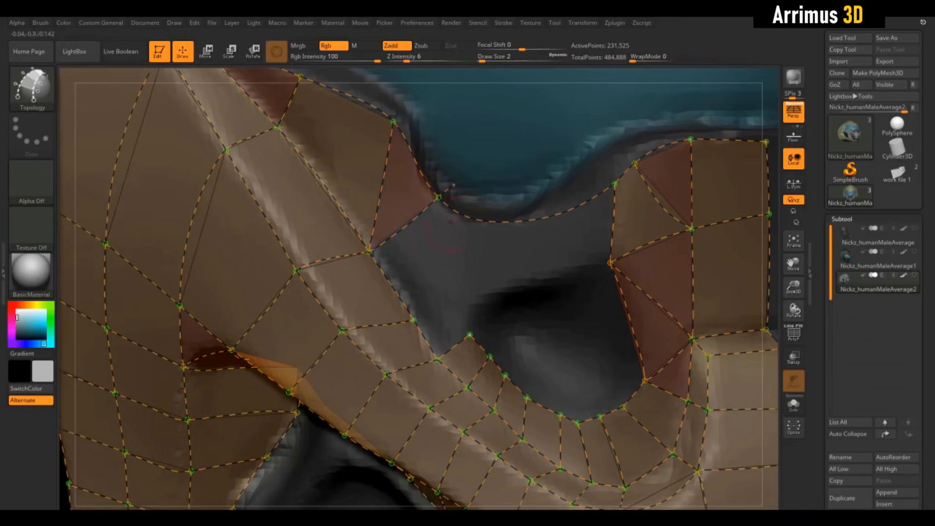
drag(472, 334, 471, 194)
drag(609, 263, 609, 263)
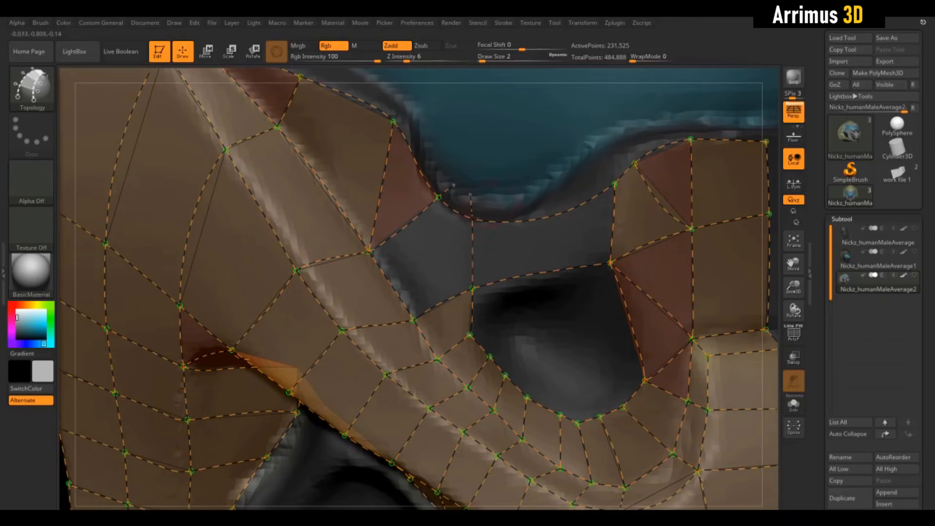
drag(472, 288, 408, 226)
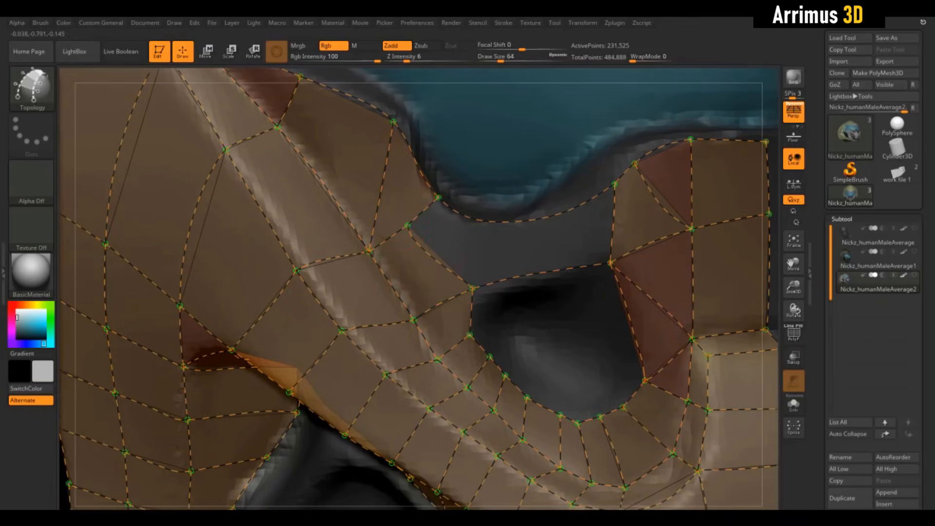
Join the recess's upper edge to the visor's lower border with three cross curves
drag(472, 288, 490, 198)
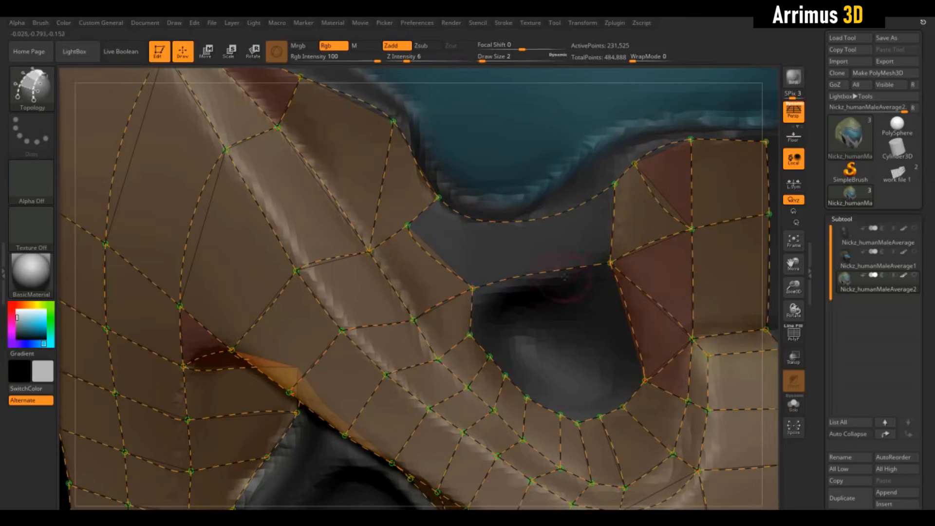
drag(572, 280, 566, 177)
drag(525, 290, 516, 187)
drag(473, 288, 482, 213)
Fill the inside of the front recess with a grid of crossing topology curves
drag(778, 263, 694, 199)
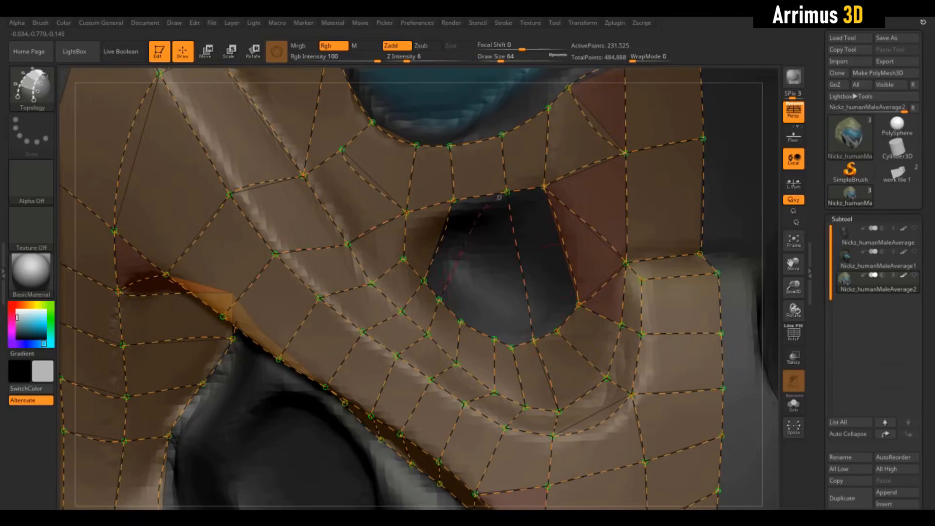
drag(446, 302, 506, 193)
drag(464, 320, 724, 181)
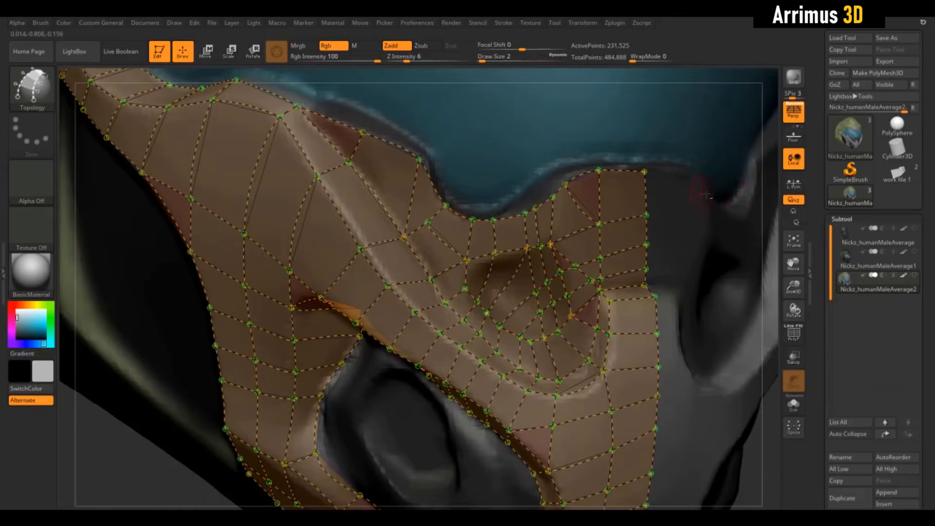
Draw an outer rim curve along the visor's lower edge from the nose bridge back to the cheek panel
drag(777, 185, 774, 278)
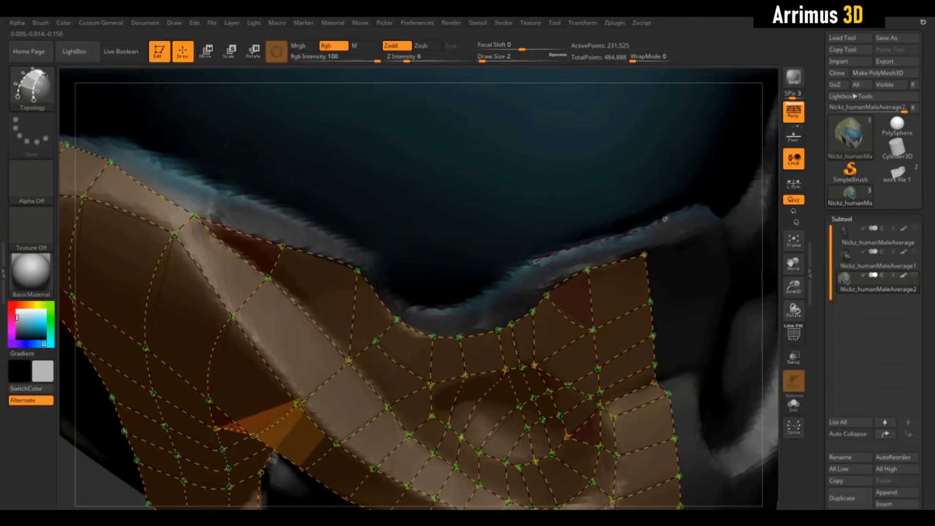
alt+drag(722, 237, 794, 256)
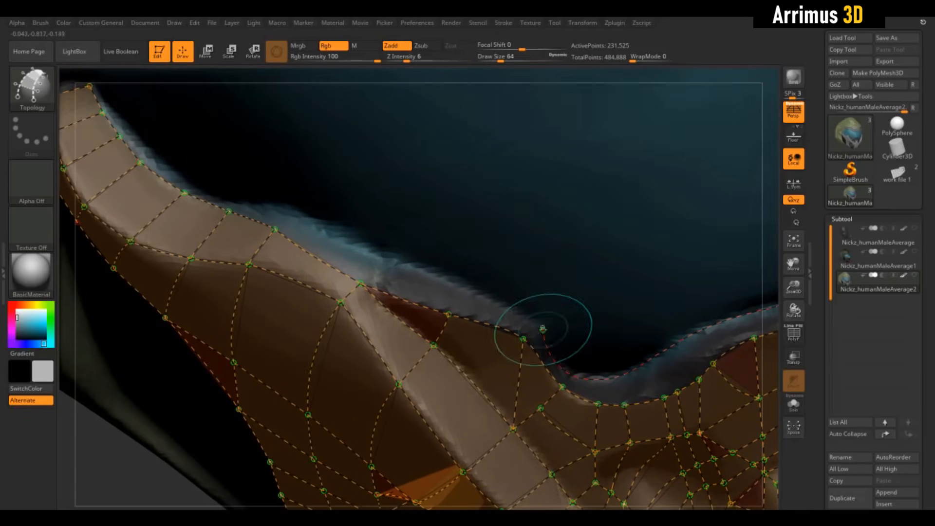
drag(543, 328, 362, 249)
Join the cheek side of the visor border to the outer rim curve with short cross curves down to the dip
drag(361, 283, 404, 246)
drag(448, 315, 471, 285)
drag(524, 339, 562, 310)
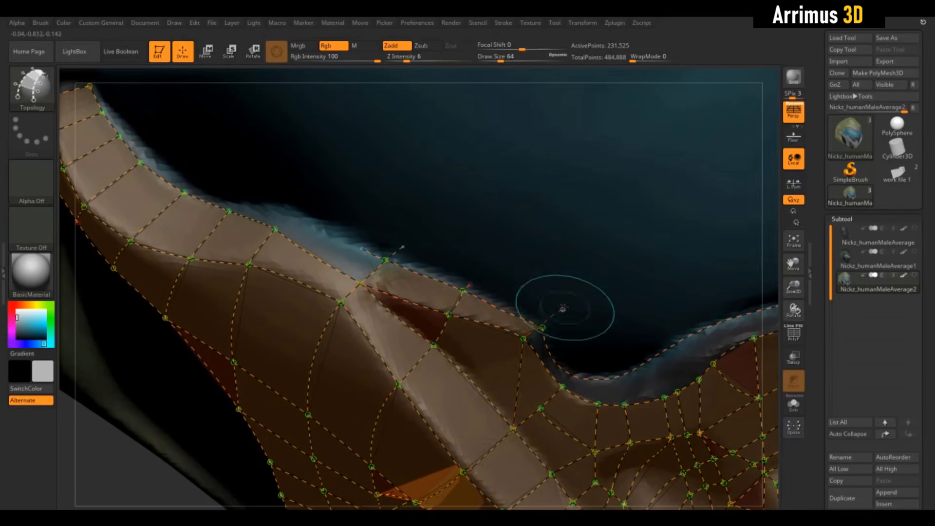
alt+right_drag(580, 324, 344, 224)
drag(329, 287, 352, 255)
drag(365, 304, 384, 233)
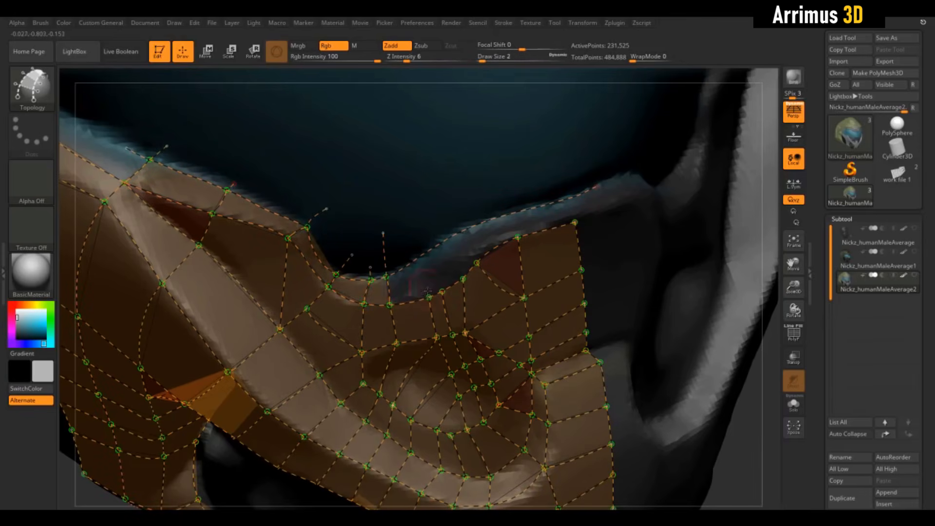
Join the nose bridge side of the visor border to the outer rim curve with five cross curves
mouse_move(429, 297)
mouse_down()
mouse_move(410, 249)
mouse_move(437, 227)
mouse_up()
drag(464, 278, 457, 215)
drag(477, 263, 473, 196)
drag(518, 237, 516, 187)
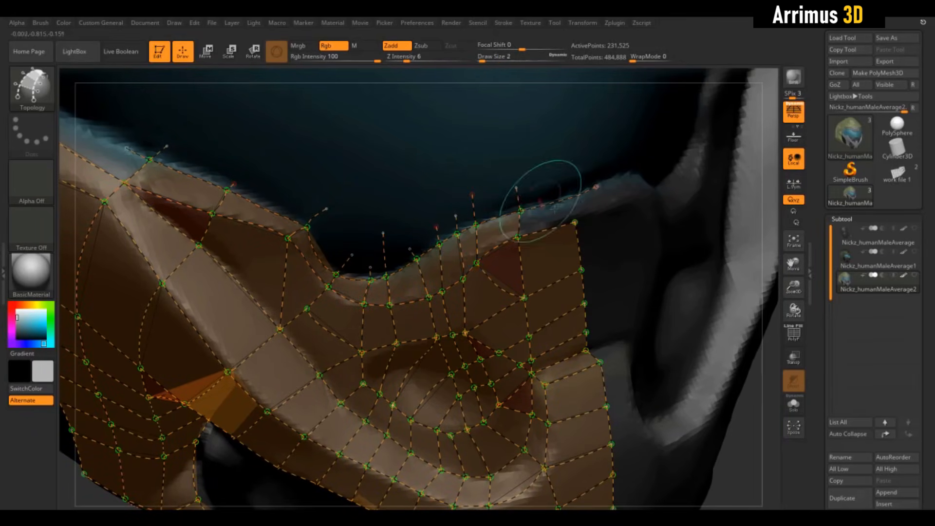
drag(575, 222, 557, 186)
Close the rim strip's cheek end with a curve running back to the existing visor border strip
alt+drag(777, 266, 760, 282)
mouse_move(146, 322)
alt+mouse_down()
mouse_move(353, 350)
mouse_move(360, 380)
alt+mouse_up()
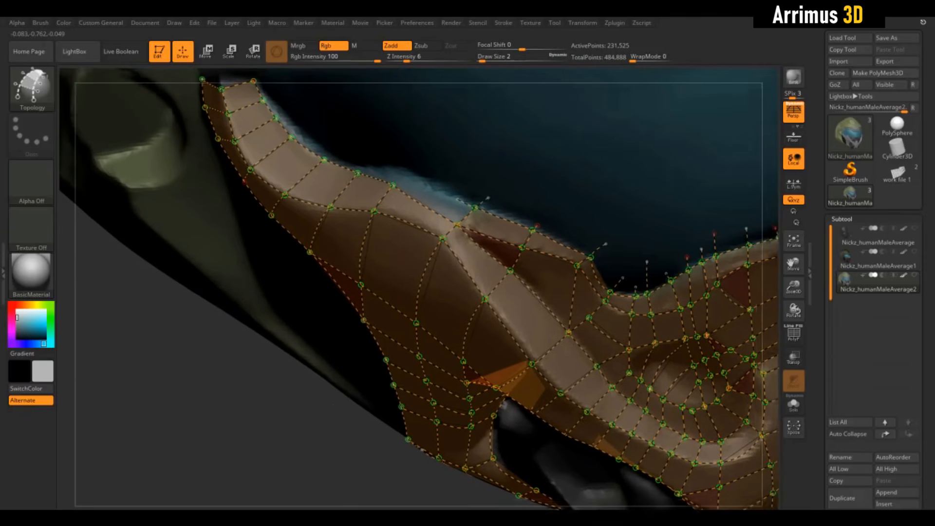
drag(479, 215, 397, 191)
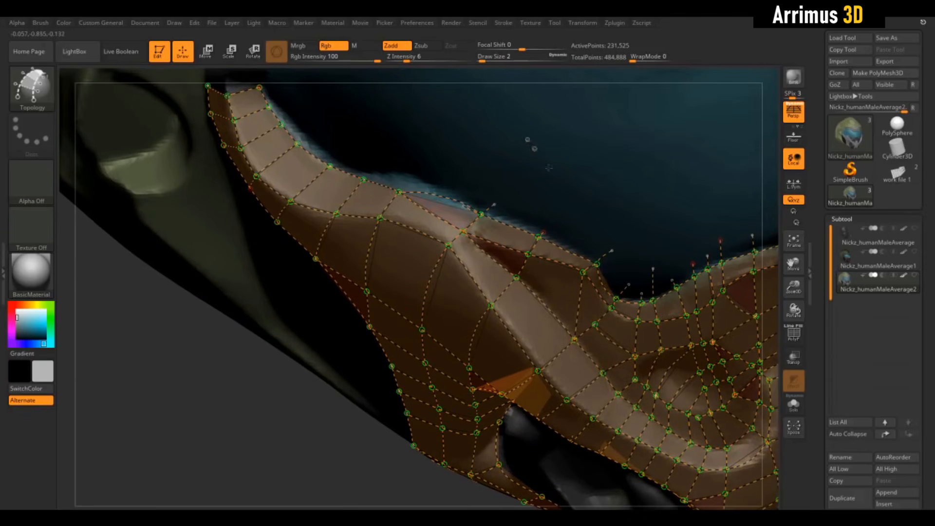
Extend the lower jaw panel toward the chin with two border curves and cross curves between them
mouse_move(769, 293)
alt+mouse_down()
mouse_move(760, 273)
mouse_move(605, 263)
mouse_move(685, 305)
mouse_move(651, 97)
alt+mouse_up()
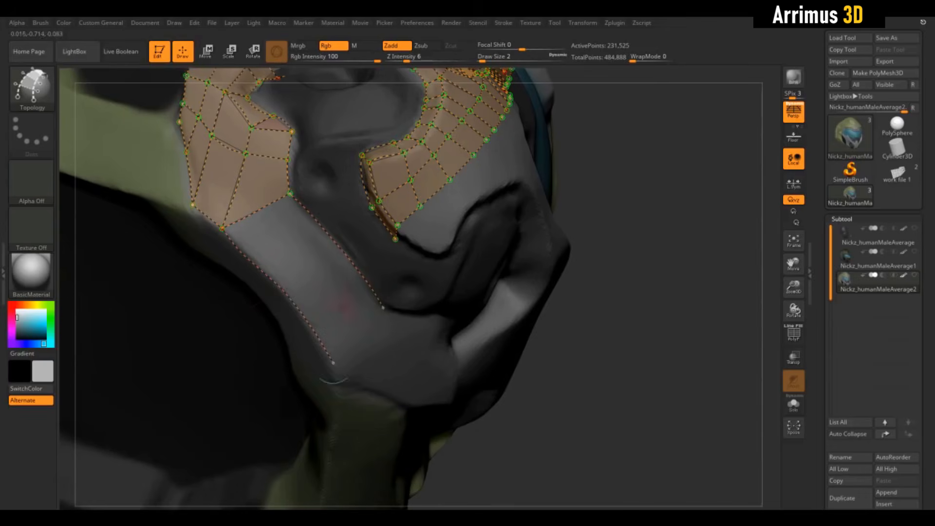
drag(389, 278, 282, 382)
shift+drag(341, 234, 312, 194)
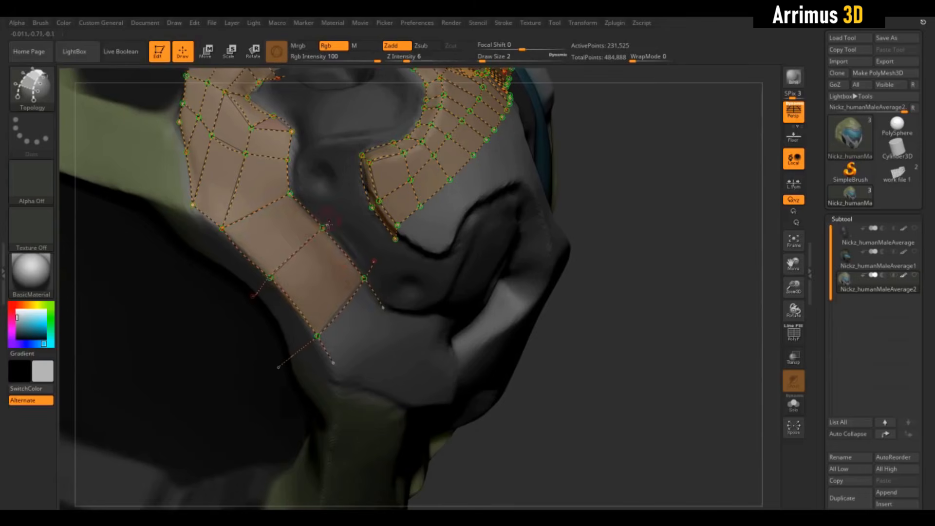
mouse_move(609, 156)
mouse_down()
mouse_move(669, 226)
mouse_move(620, 187)
mouse_move(634, 146)
mouse_up()
alt+drag(468, 232, 598, 193)
drag(668, 321, 726, 312)
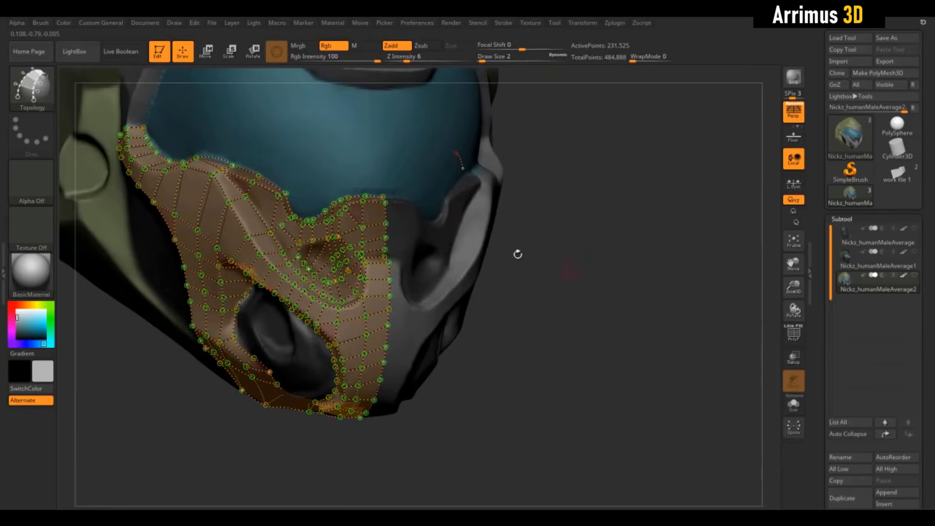
Try to generate the mesh from the topology curves at larger draw sizes, undoing each attempt
click(375, 215)
mouse_move(619, 254)
mouse_down()
mouse_move(714, 244)
mouse_move(629, 240)
mouse_up()
key(ctrl+z)
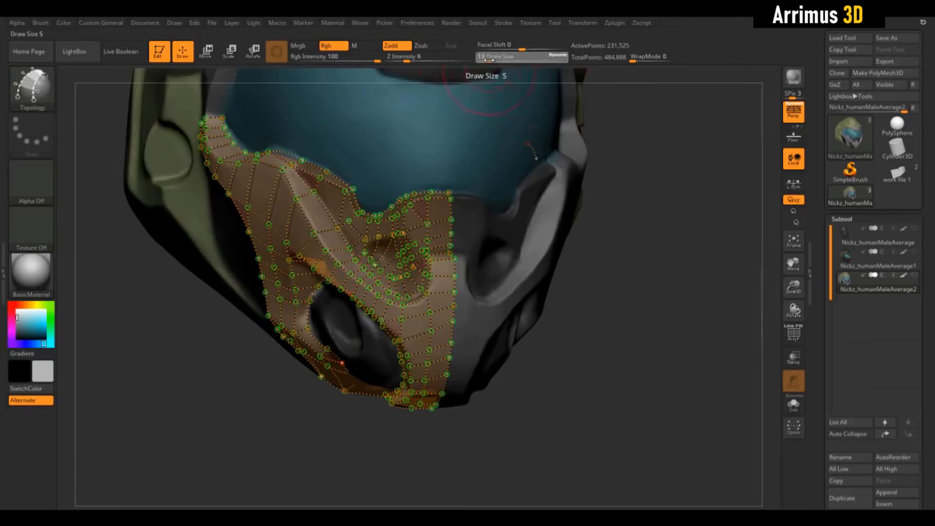
click(492, 59)
click(436, 215)
mouse_move(670, 231)
mouse_down()
mouse_move(731, 226)
mouse_move(649, 180)
mouse_move(614, 176)
mouse_up()
key(ctrl+z)
Set the draw size to 1 and generate the mesh from the topology curves
click(490, 57)
text(1)
key(Return)
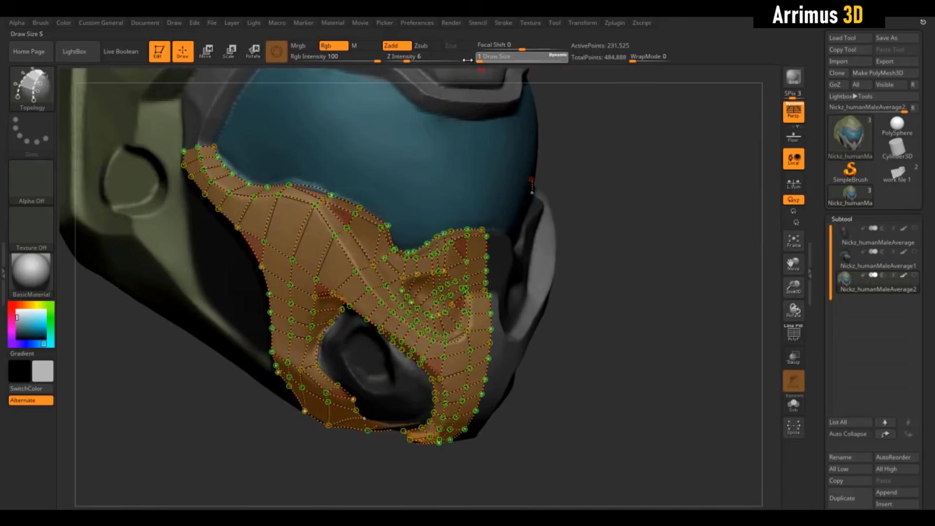
click(481, 244)
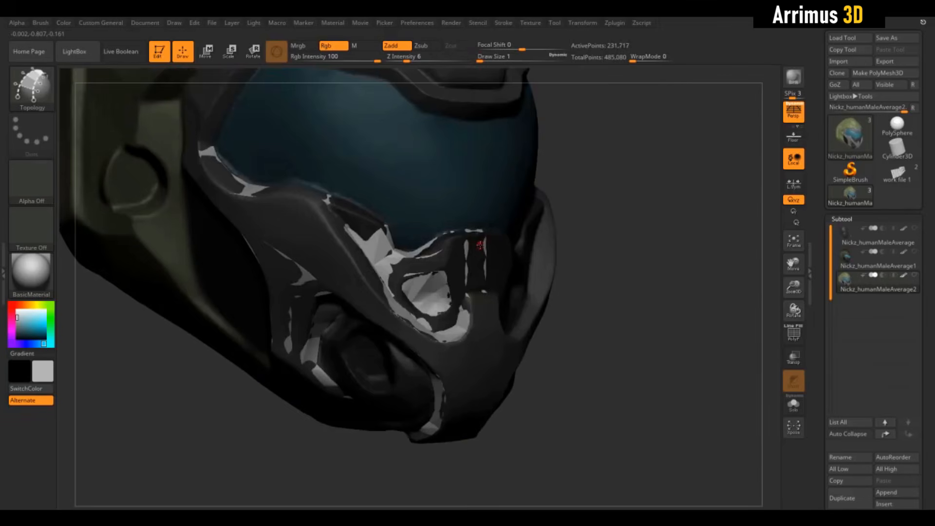
drag(652, 235, 637, 207)
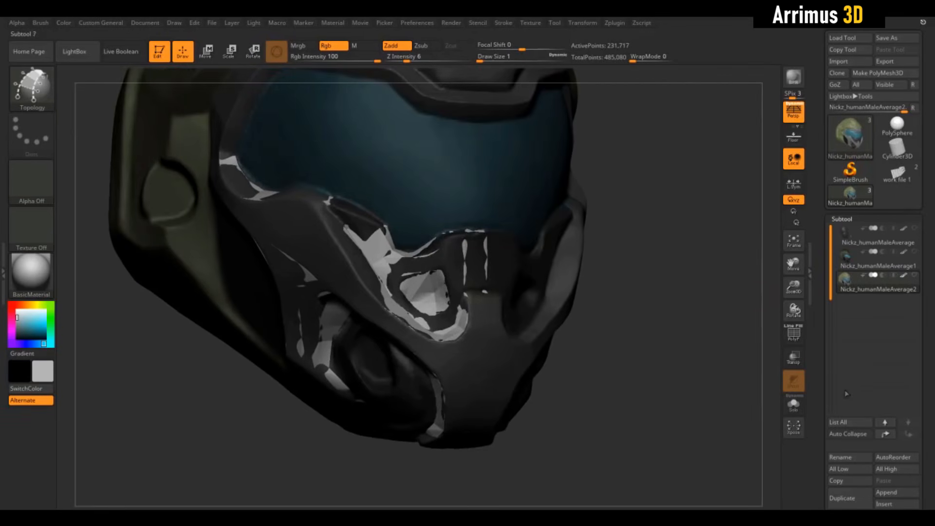
Split the unmasked points into their own subtool and select the new Nickz_humanMaleAverage3 subtool
scroll(847, 394, down, 5)
key(shift)
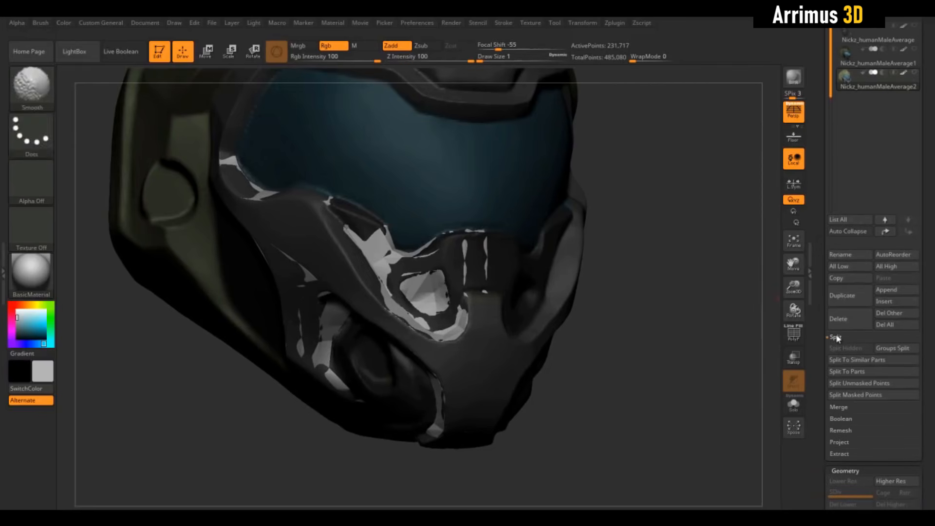
click(860, 383)
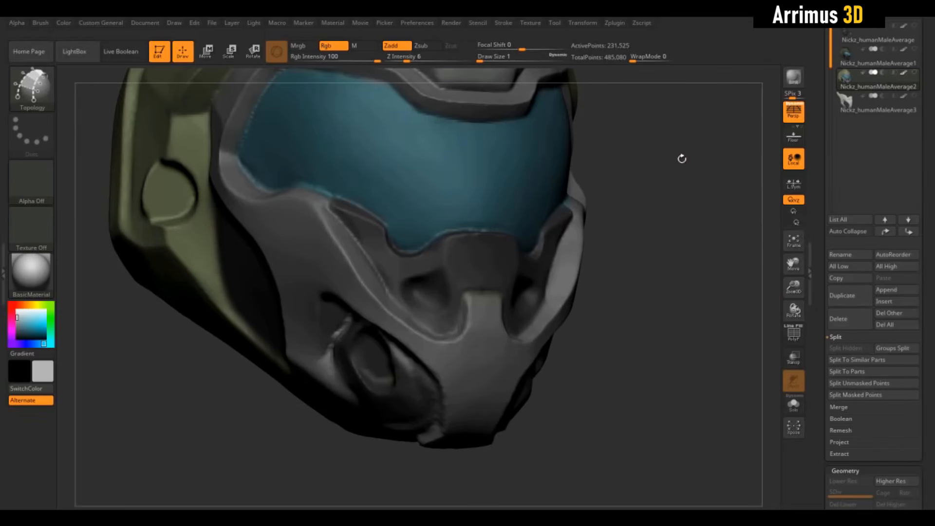
click(846, 102)
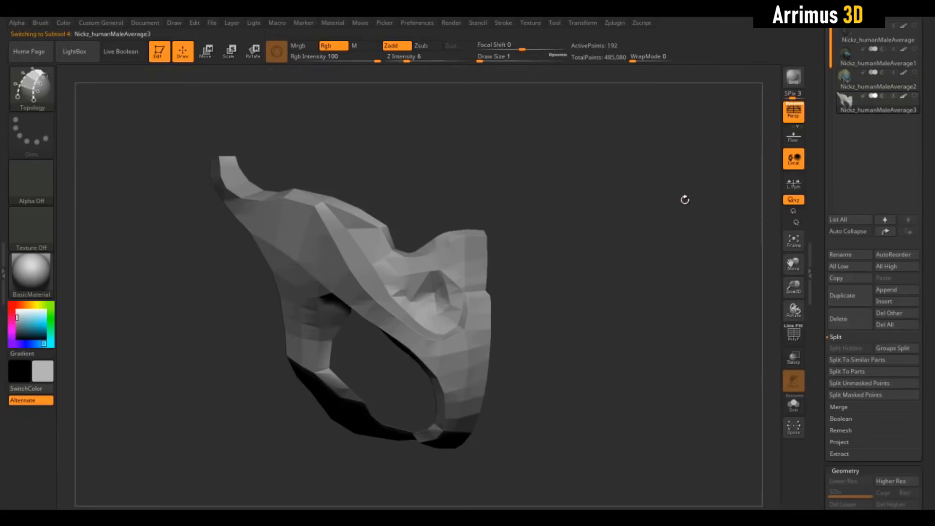
Examine the low-poly mask with its wireframe shown, and compare it with the sculpted helmet in the Nickz_humanMaleAverage2 subtool
drag(685, 199, 663, 211)
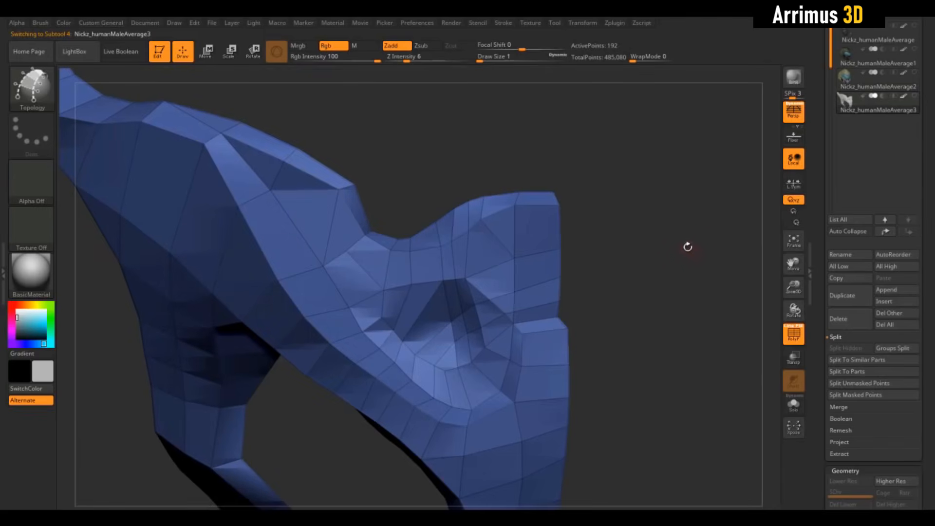
drag(680, 243, 670, 313)
click(845, 86)
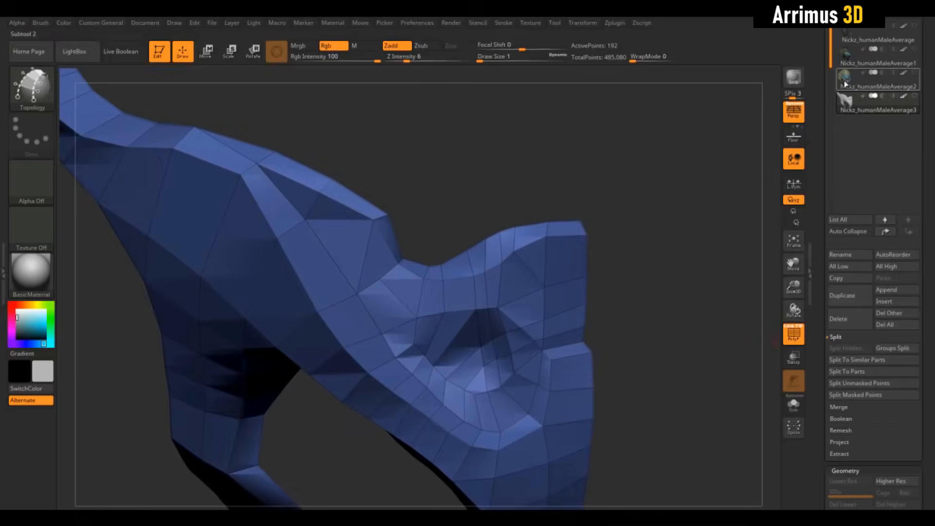
click(845, 84)
alt+drag(736, 367, 623, 300)
key(shift+f)
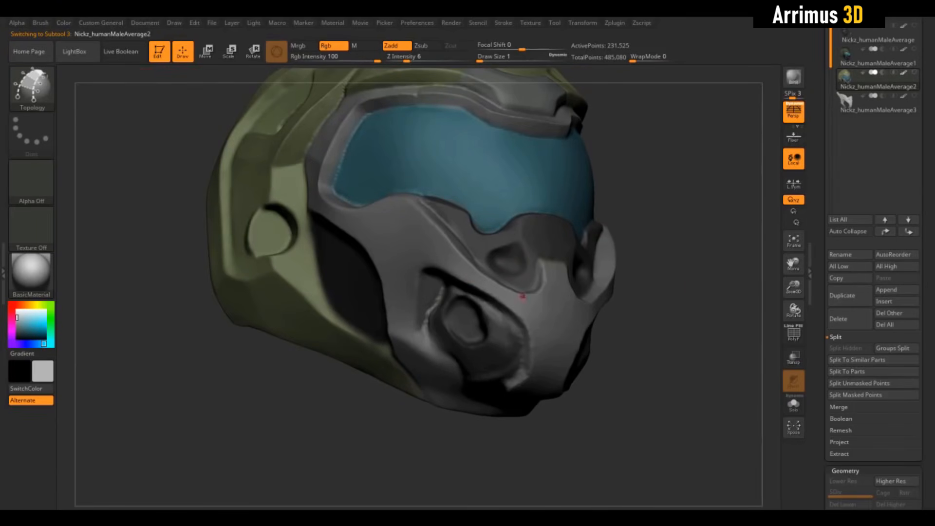
drag(714, 289, 539, 288)
alt+drag(780, 143, 551, 280)
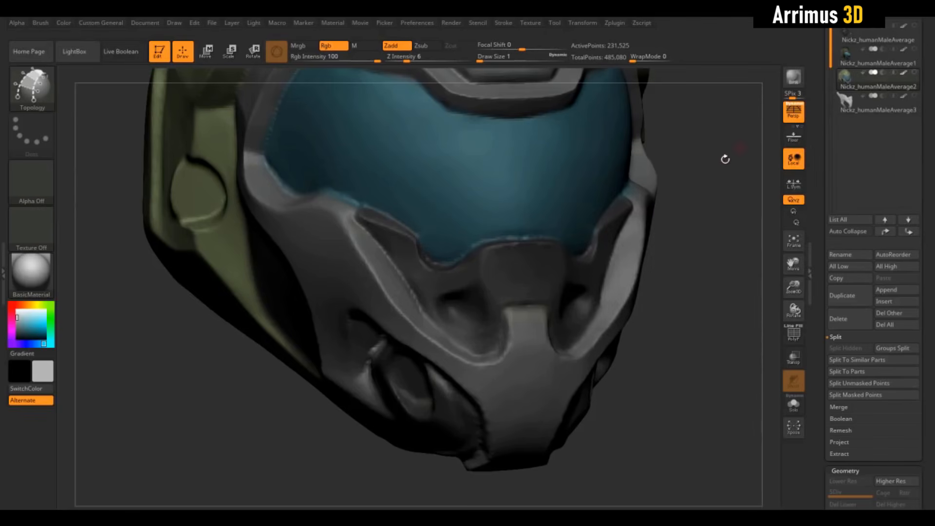
drag(719, 168, 678, 219)
Make the low-poly Nickz_humanMaleAverage3 subtool active again and display its polyframe
click(846, 108)
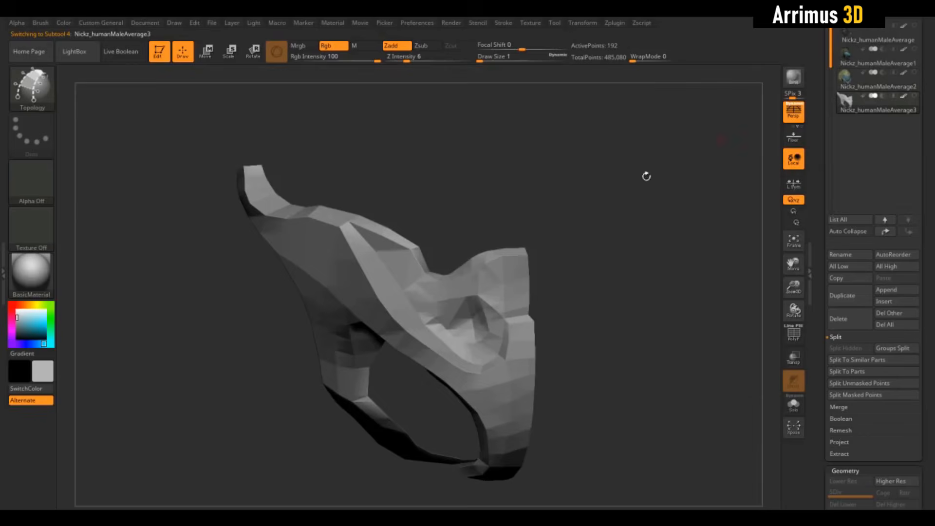
key(shift+f)
drag(670, 259, 603, 248)
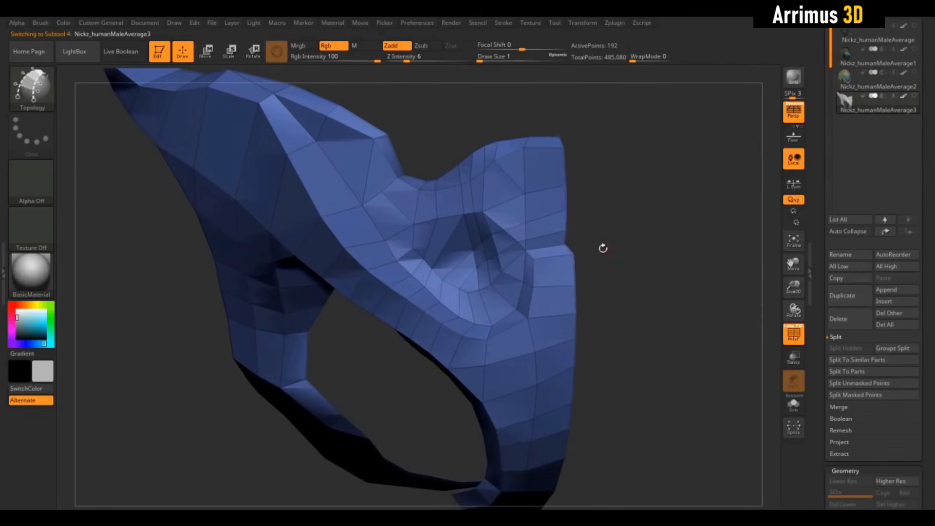
drag(620, 210, 660, 252)
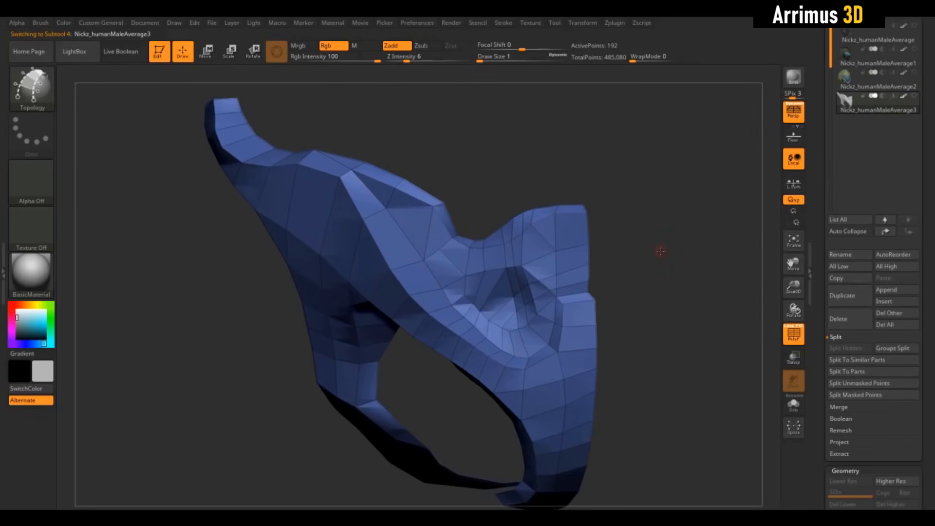
Switch to the ZModeler brush for editing the low-poly mask
key(b)
key(z)
key(m)
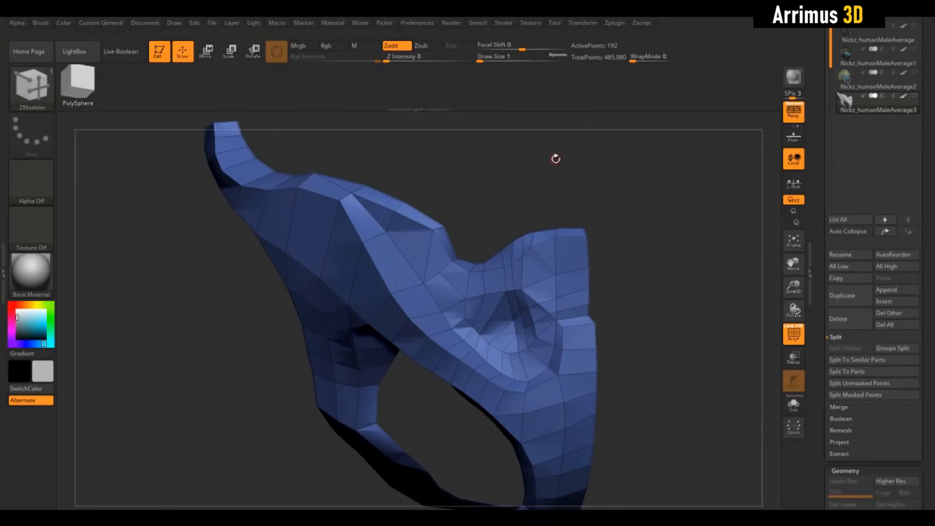
Look up the ZModeler brush in the brush library, filter the brushes by the letter Z and pick it again
key(ctrl+1)
key(ctrl+2)
key(ctrl+1)
key(ctrl+2)
key(b)
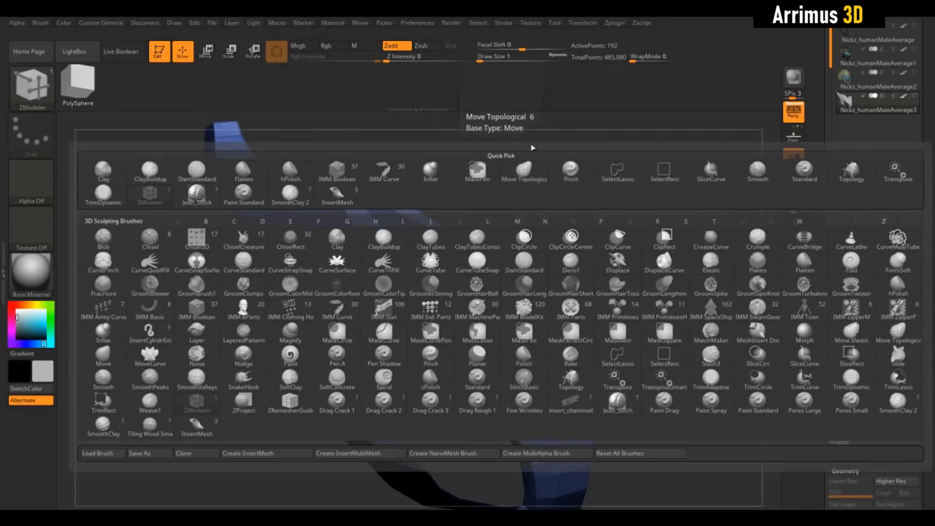
click(204, 408)
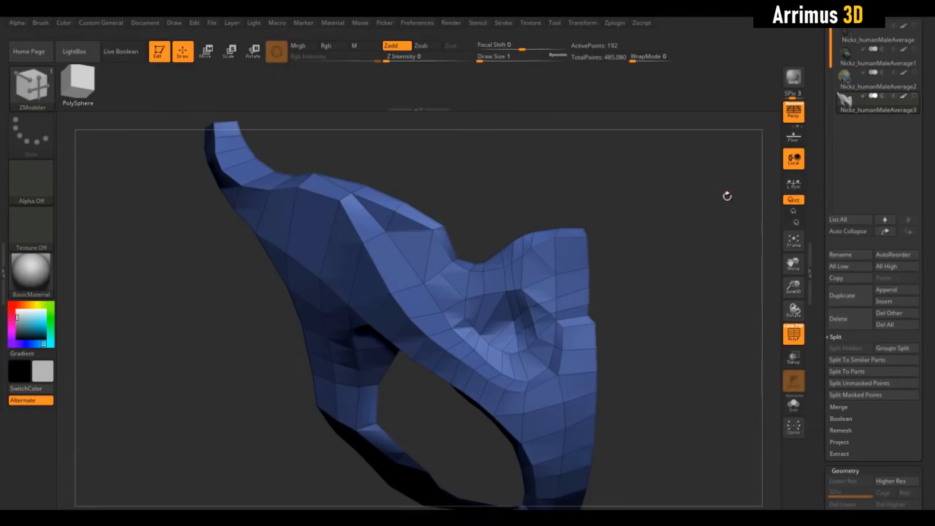
drag(680, 264, 673, 242)
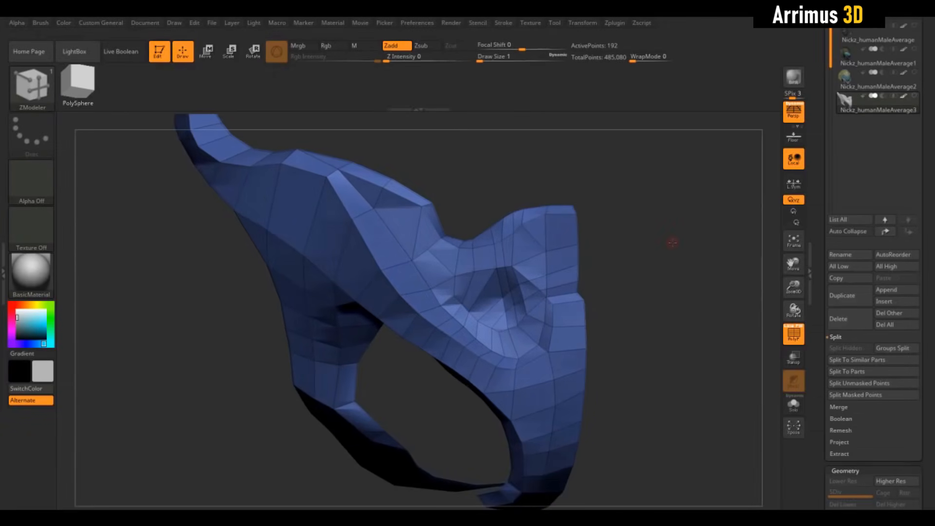
key(b)
key(z)
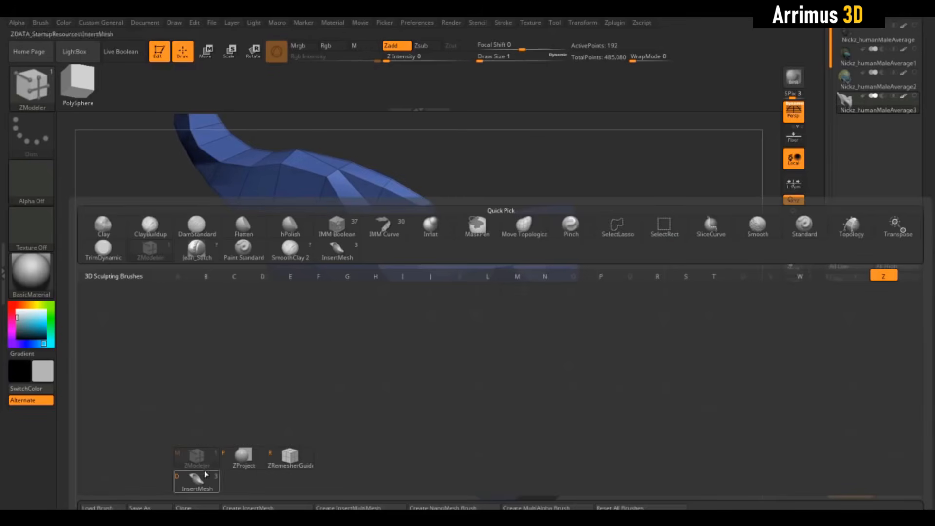
key(m)
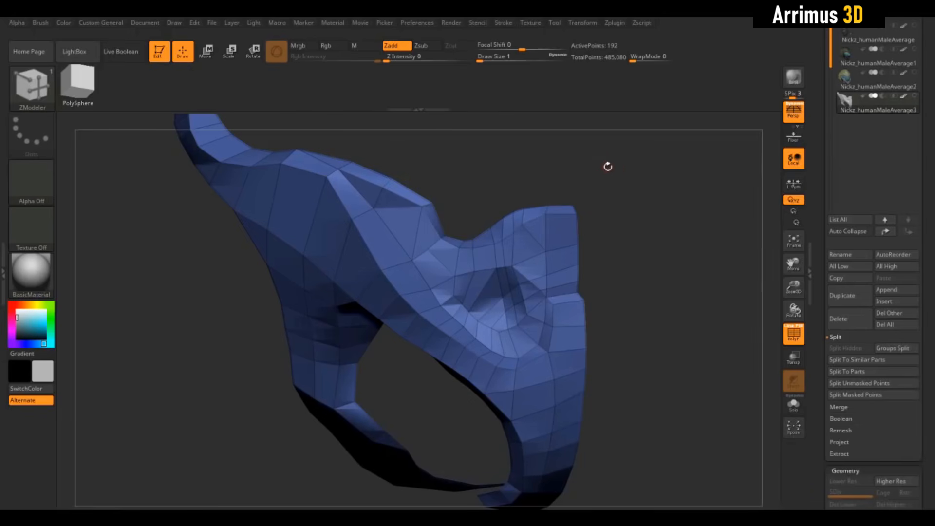
key(b)
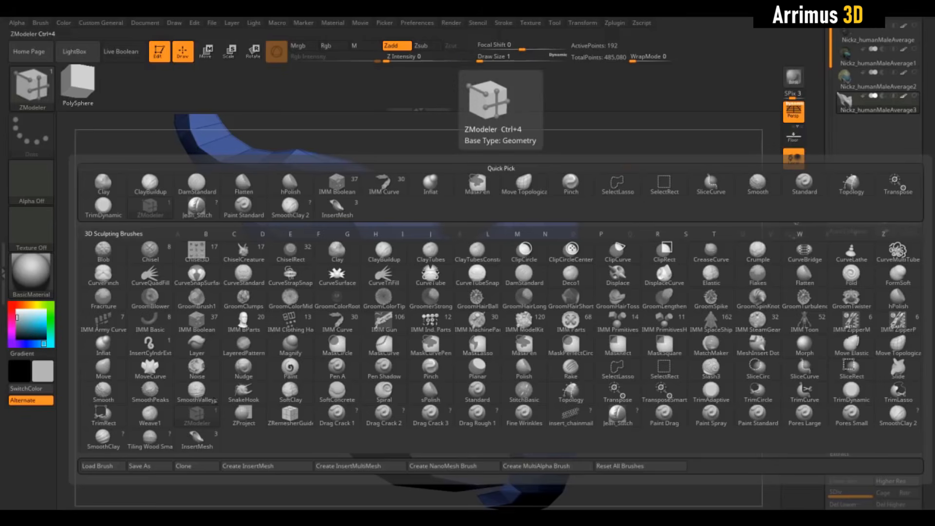
key(z)
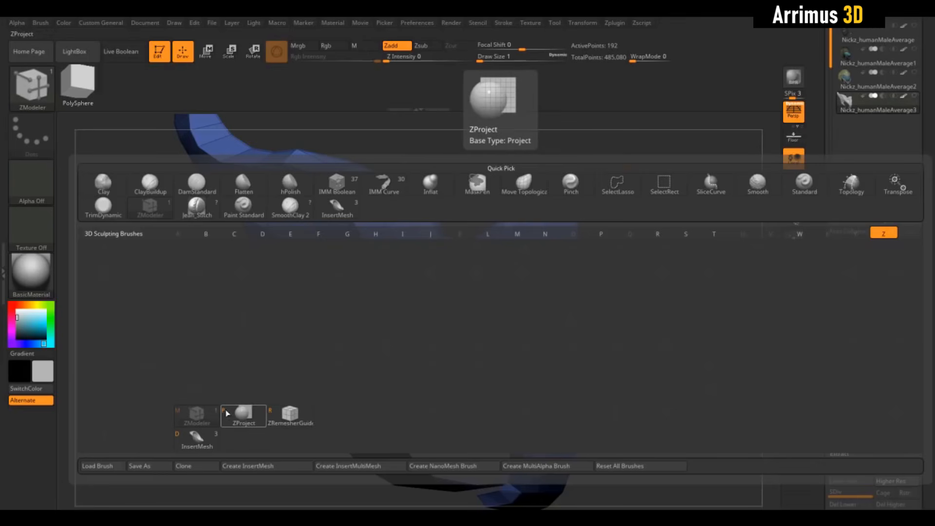
click(196, 415)
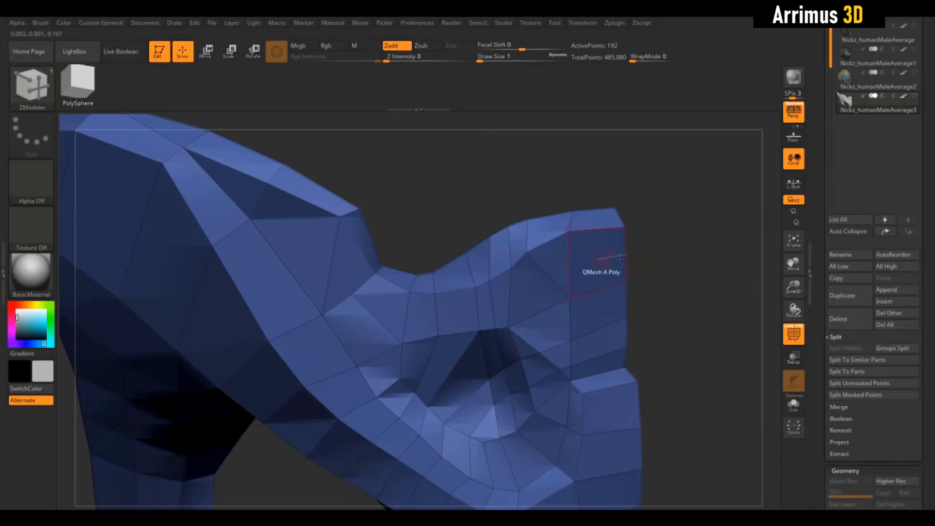
Try a QMesh extrusion on the single polygon at the upper edge of the mask's nose bridge, and undo it
mouse_move(689, 258)
mouse_down()
mouse_move(679, 218)
mouse_move(695, 248)
mouse_up()
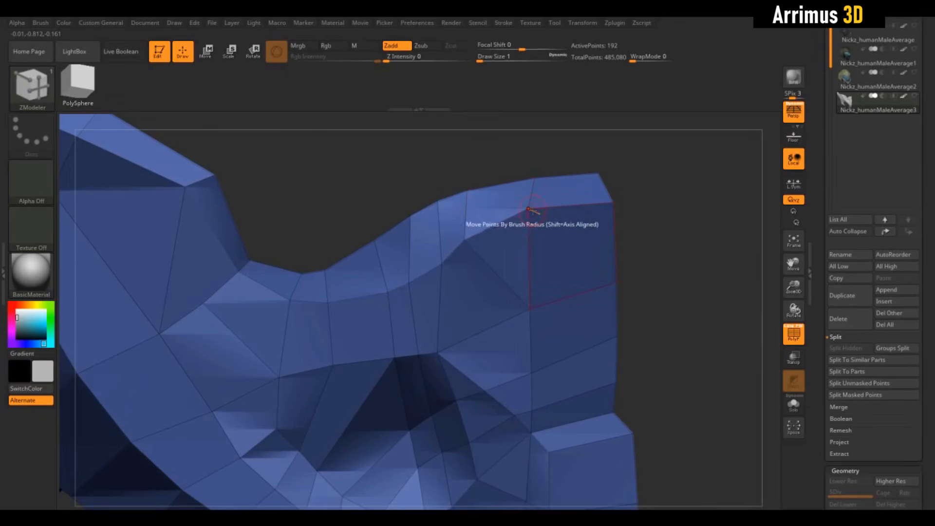
drag(662, 226, 690, 288)
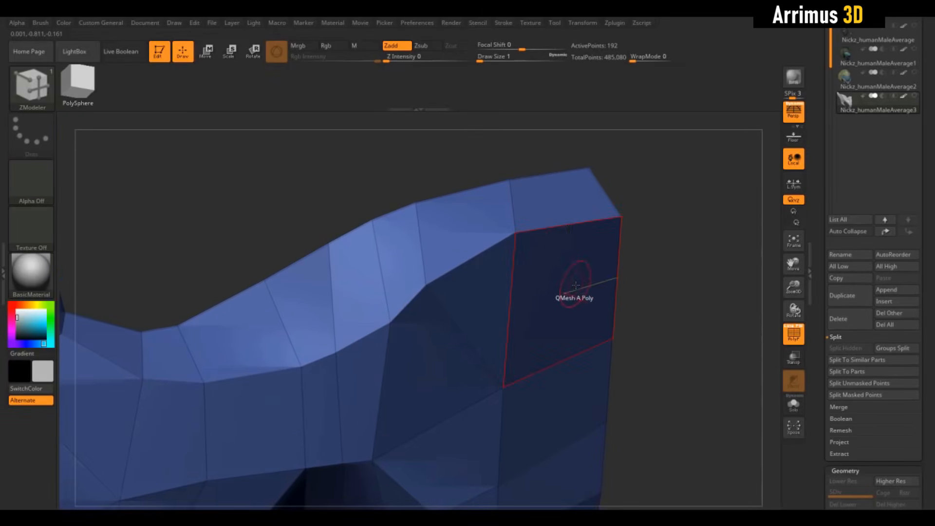
mouse_move(563, 288)
mouse_down()
mouse_move(644, 312)
mouse_move(467, 255)
mouse_move(626, 309)
mouse_move(561, 289)
mouse_up()
drag(645, 366, 573, 222)
drag(663, 302, 682, 267)
key(ctrl+z)
Try inserting an edge loop through the upper nose-bridge polygons and editing the polygon's corner, undoing each attempt
mouse_move(700, 237)
alt+mouse_down()
mouse_move(685, 269)
mouse_move(708, 240)
alt+mouse_up()
click(569, 239)
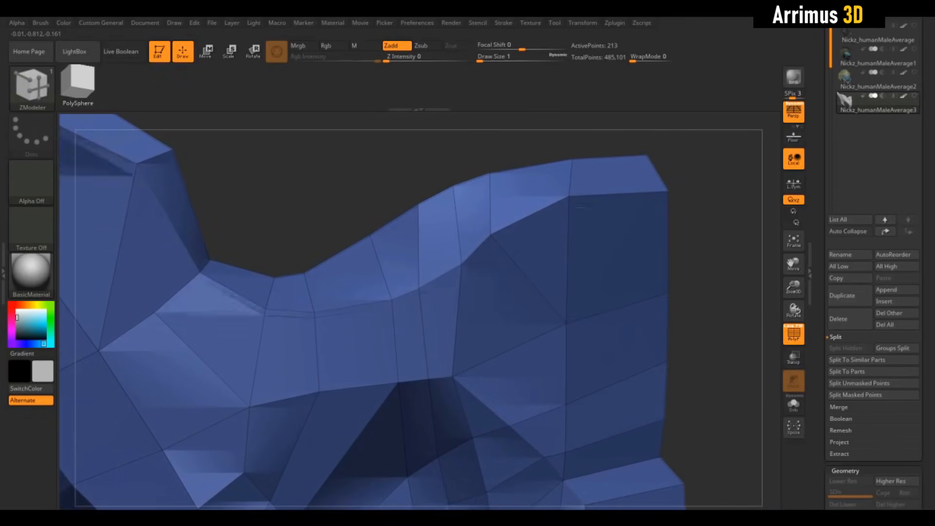
key(ctrl+z)
mouse_move(695, 166)
mouse_down()
mouse_move(711, 168)
mouse_move(704, 174)
mouse_up()
drag(573, 197, 601, 210)
key(ctrl+z)
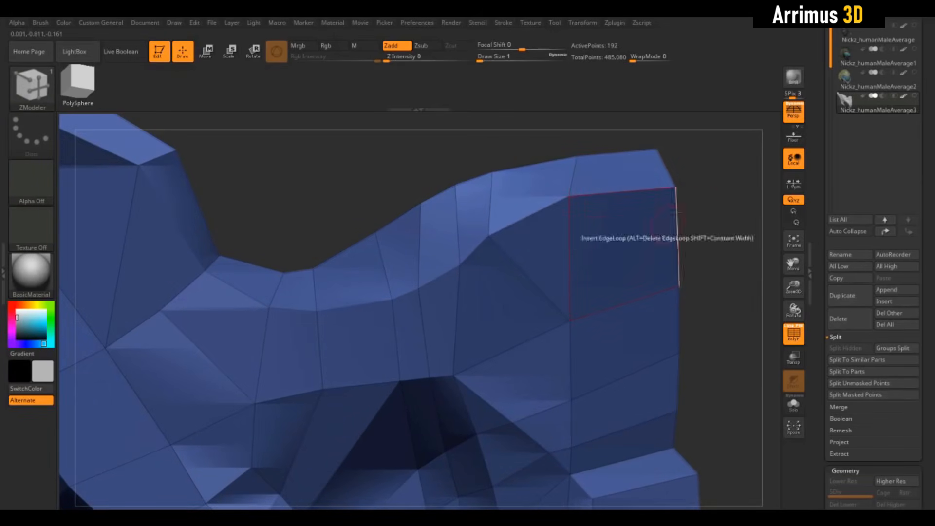
Review the ZModeler polygon actions, targets and modifiers available for the upper nose-bridge polygon
alt+drag(723, 173, 662, 226)
alt+drag(636, 283, 673, 255)
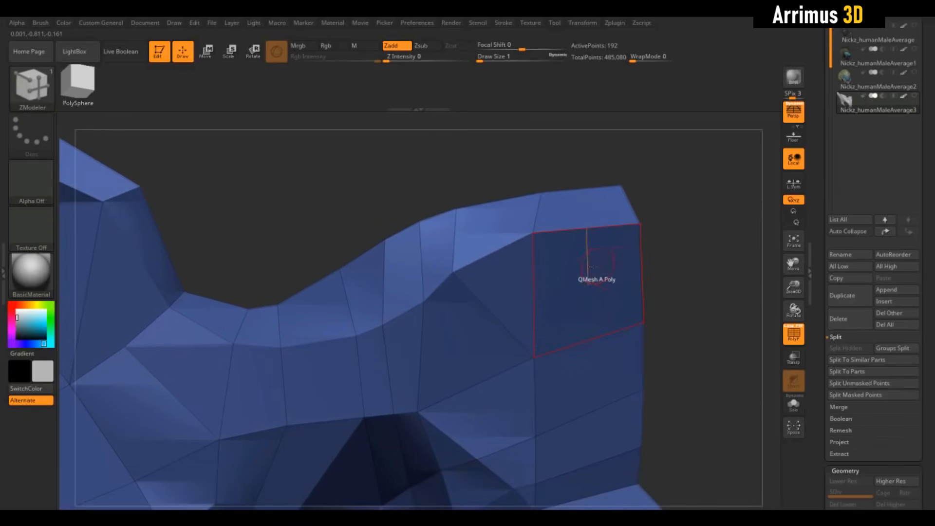
key(space)
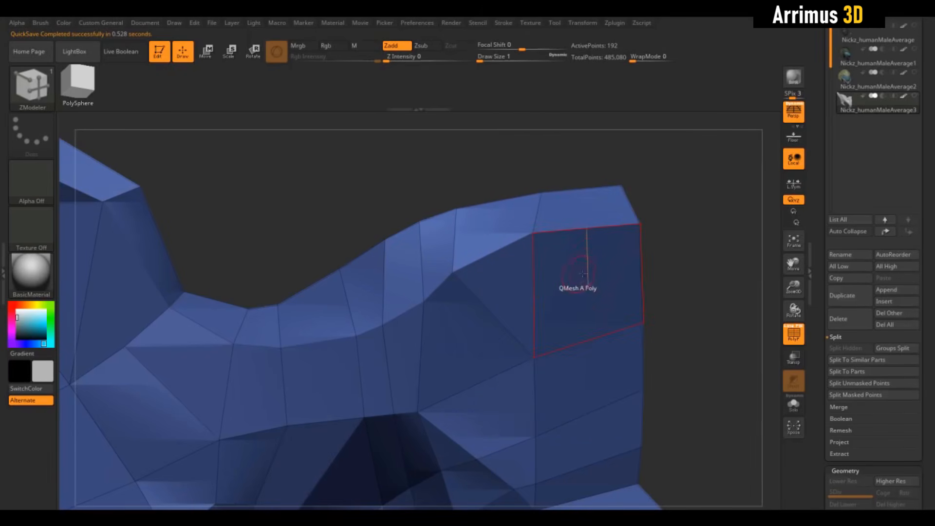
key(space)
key(space)
key(space)
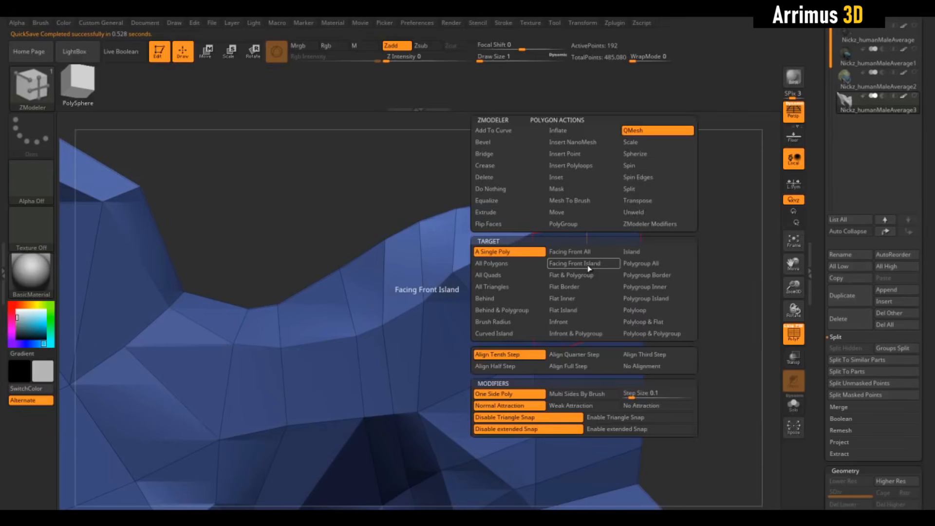
key(space)
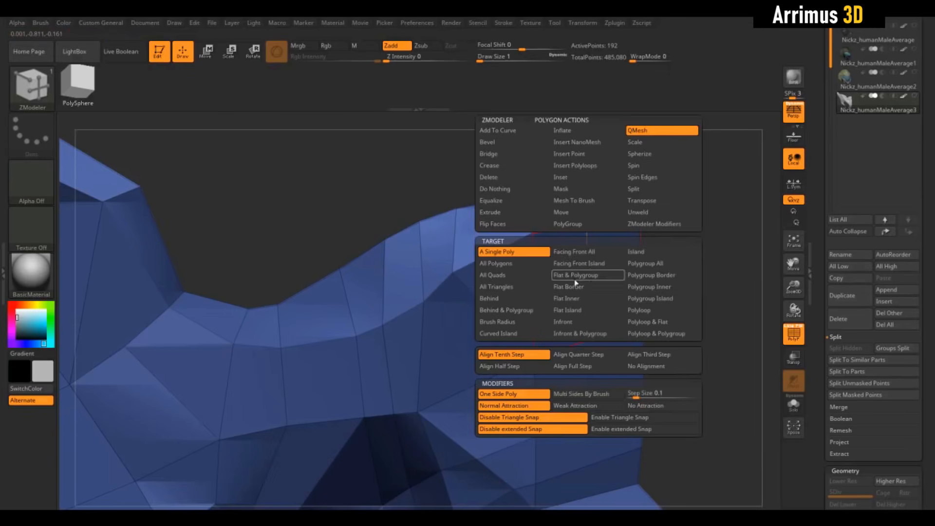
key(space)
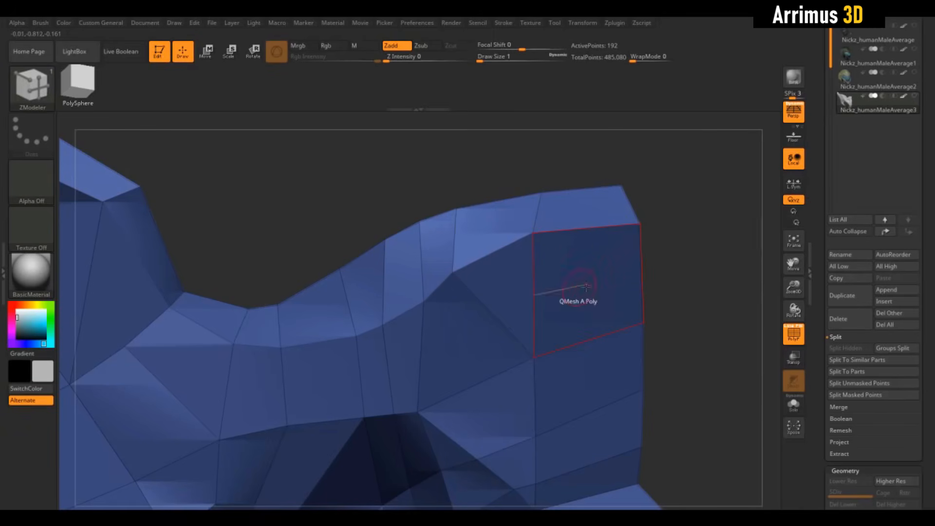
key(space)
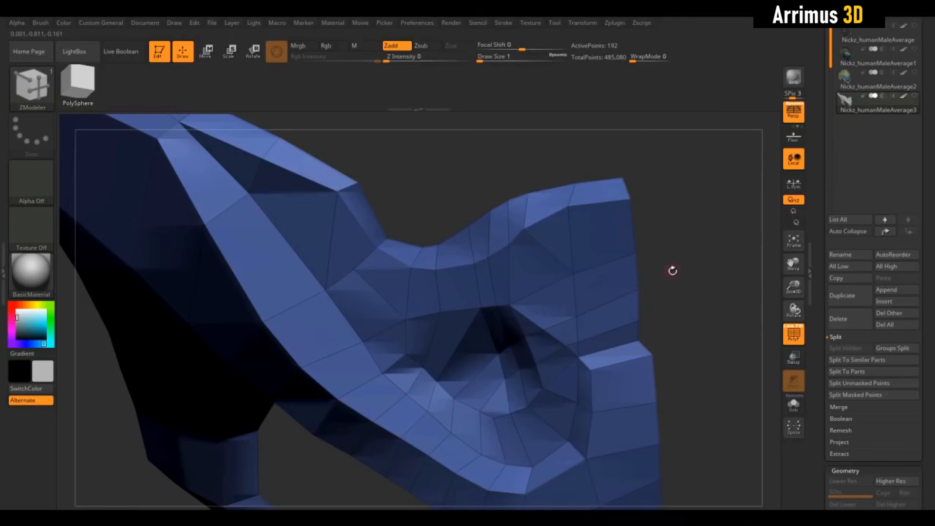
mouse_move(673, 270)
alt+mouse_down()
mouse_move(682, 215)
mouse_move(658, 217)
mouse_move(674, 195)
mouse_move(694, 194)
mouse_move(704, 202)
mouse_move(677, 229)
alt+mouse_up()
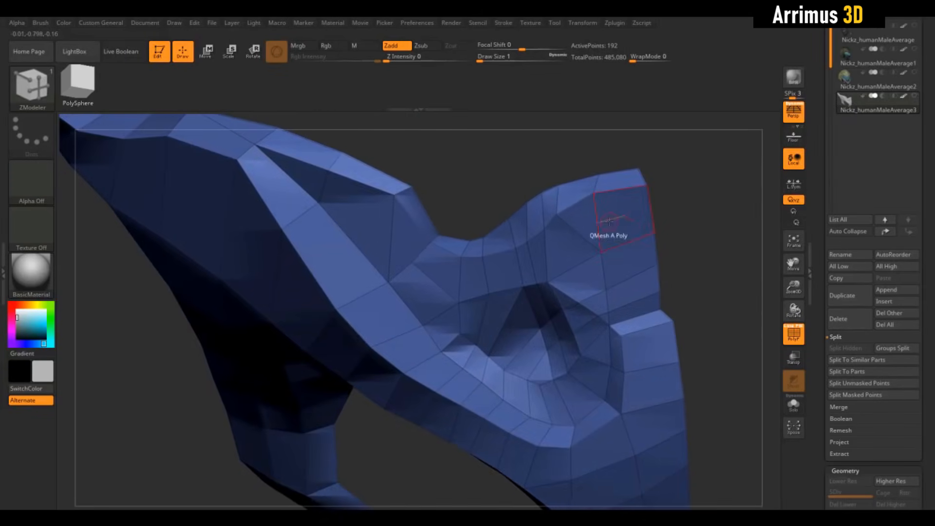
key(space)
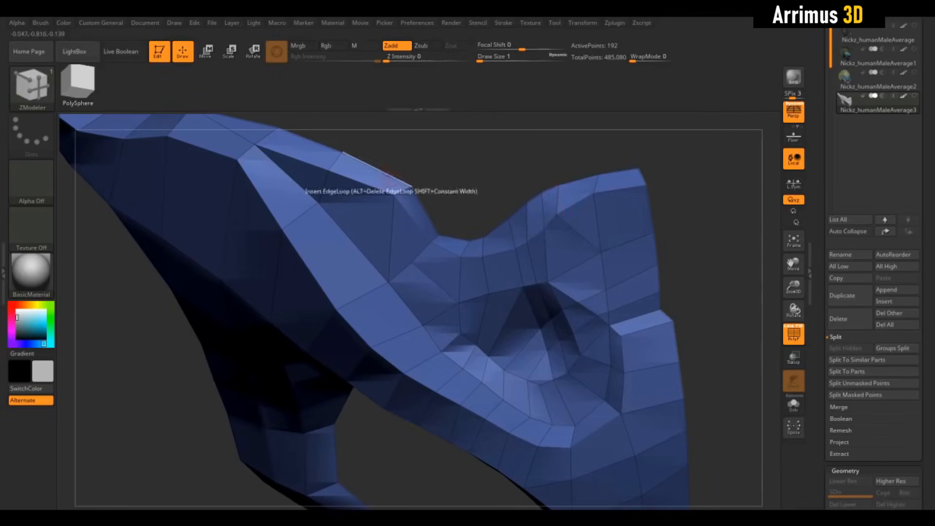
Mark the polygons of the upper nose bridge as a temporary polygroup with ZModeler
alt+drag(678, 170, 697, 157)
mouse_move(634, 198)
mouse_down()
mouse_move(651, 298)
mouse_move(597, 293)
mouse_move(580, 272)
mouse_move(584, 251)
mouse_up()
drag(594, 199, 632, 170)
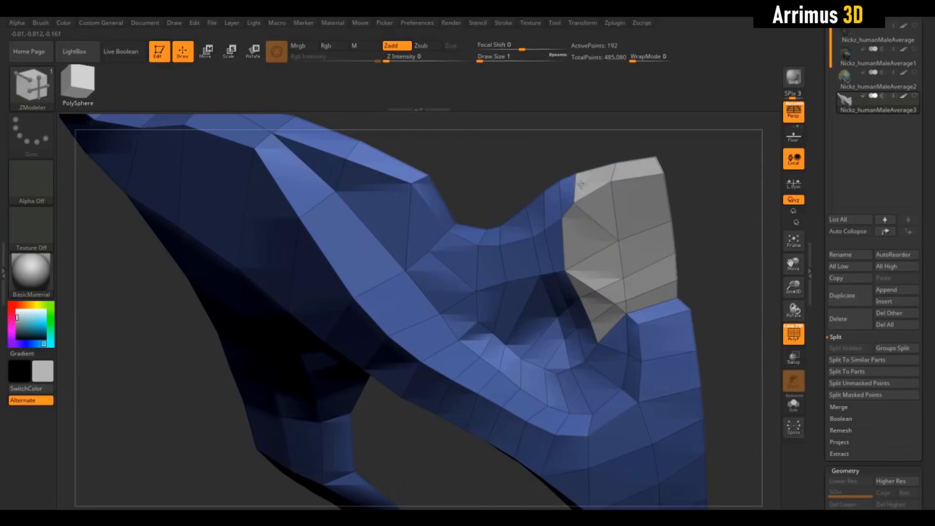
Try extruding the marked nose-bridge polygons together with QMesh, and undo the extrusion
drag(729, 190, 734, 172)
alt+drag(730, 210, 669, 218)
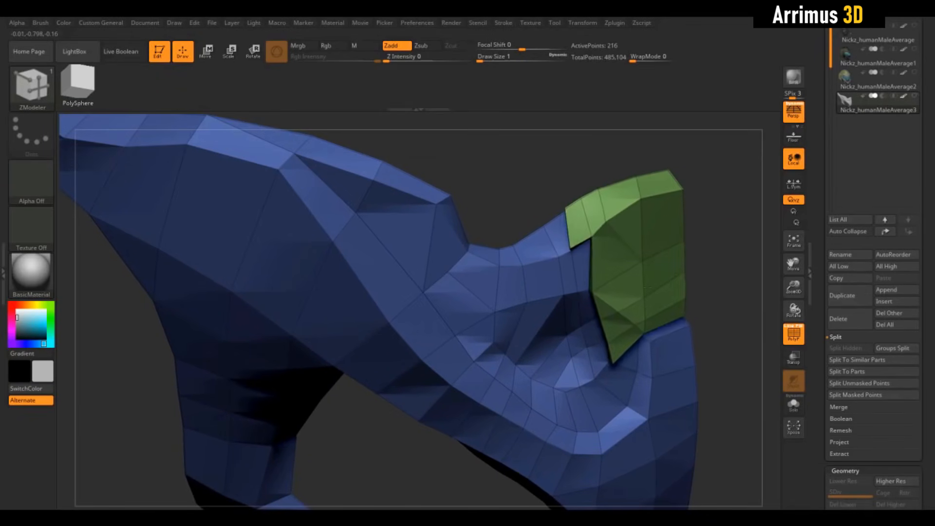
key(ctrl+z)
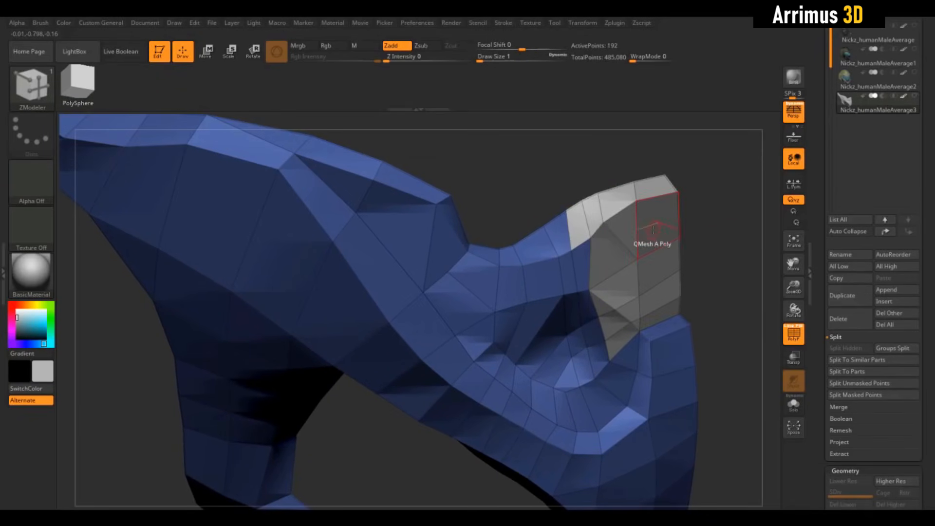
key(ctrl+shift+z)
drag(734, 199, 692, 229)
key(ctrl+z)
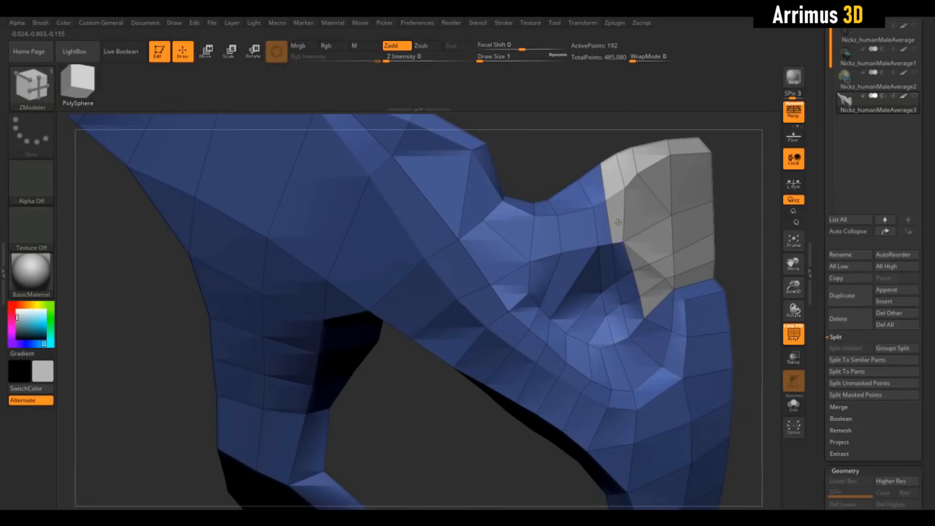
Mark all the recessed panel's polygons, from the nose bridge along the upper cheek, as one temporary polygroup with ZModeler
click(638, 336)
mouse_move(659, 320)
mouse_down()
mouse_move(634, 371)
mouse_move(592, 361)
mouse_move(606, 258)
mouse_move(583, 209)
mouse_up()
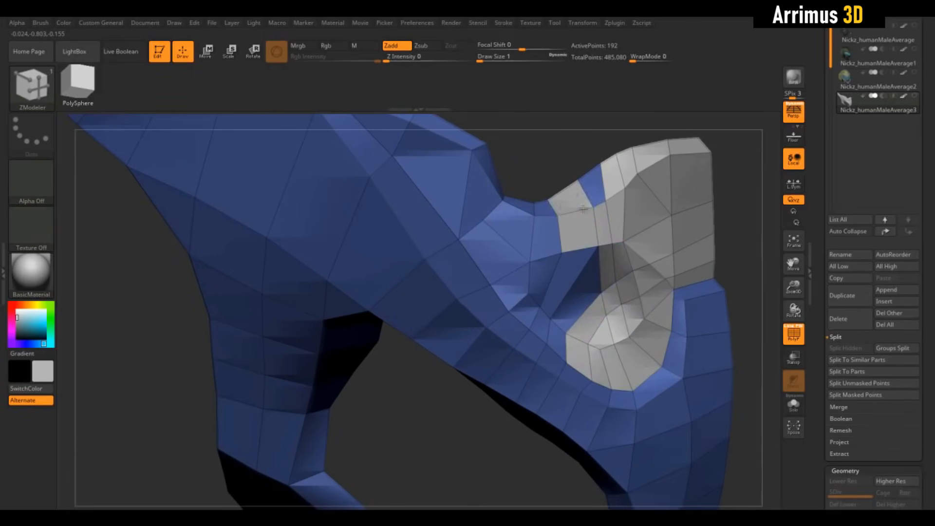
mouse_move(603, 176)
mouse_down()
mouse_move(575, 313)
mouse_move(512, 236)
mouse_move(497, 244)
mouse_up()
mouse_move(543, 152)
mouse_down()
mouse_move(608, 261)
mouse_move(585, 280)
mouse_move(541, 263)
mouse_move(479, 215)
mouse_move(653, 247)
mouse_move(645, 238)
mouse_move(626, 276)
mouse_move(662, 275)
mouse_move(707, 208)
mouse_move(696, 277)
mouse_up()
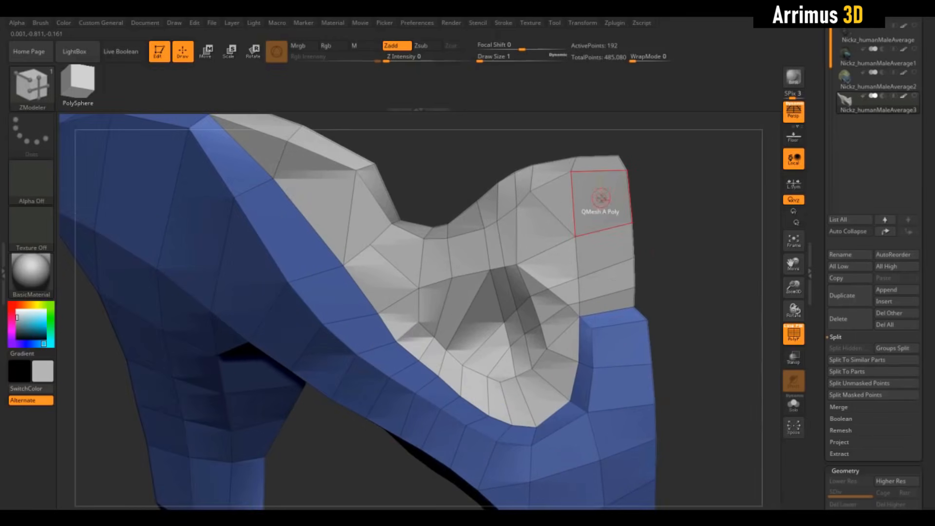
Commit the marked recessed-panel polygons as their own polygroup and cycle its colour to yellow-green
key(space)
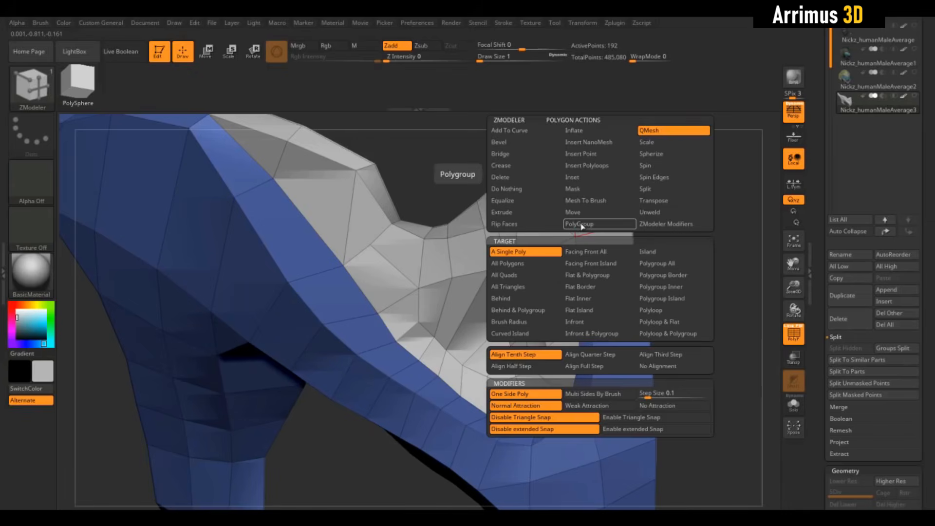
alt+drag(658, 193, 680, 238)
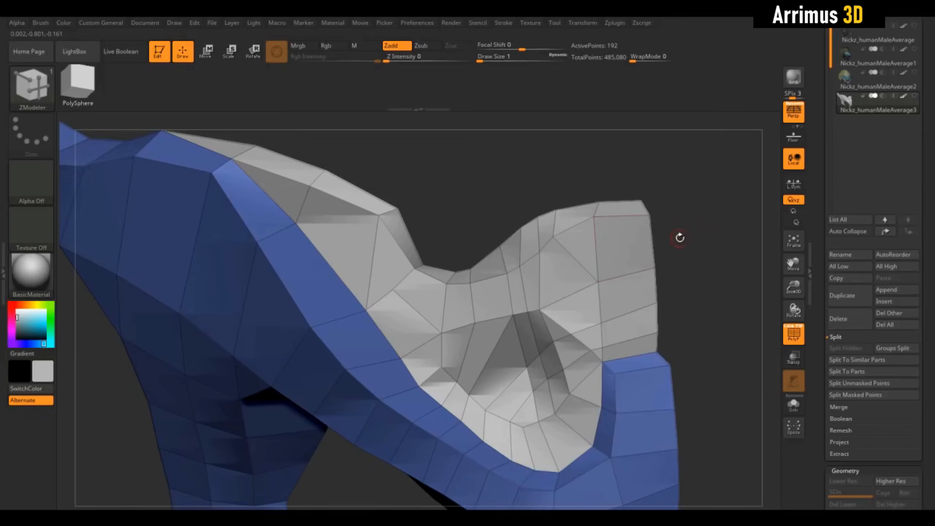
click(627, 246)
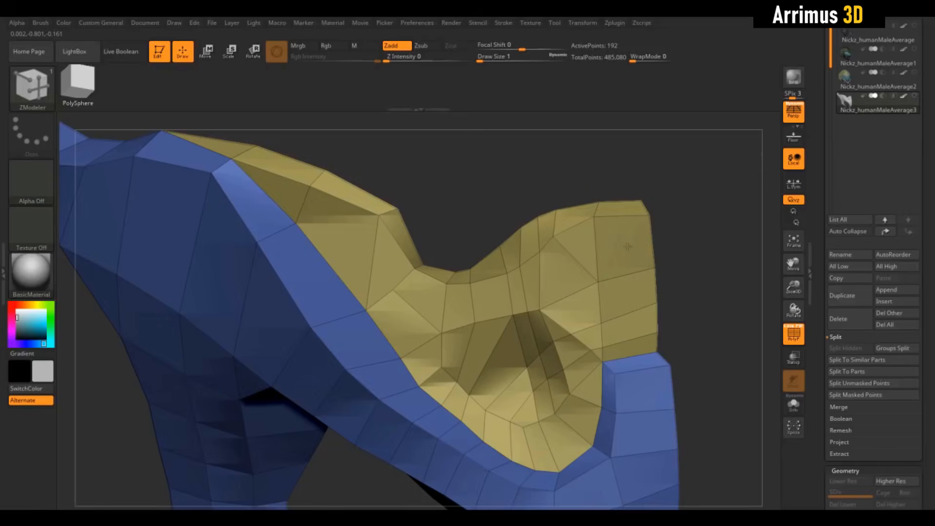
key(ctrl+w)
key(ctrl+w)
key(ctrl+w)
key(ctrl+w)
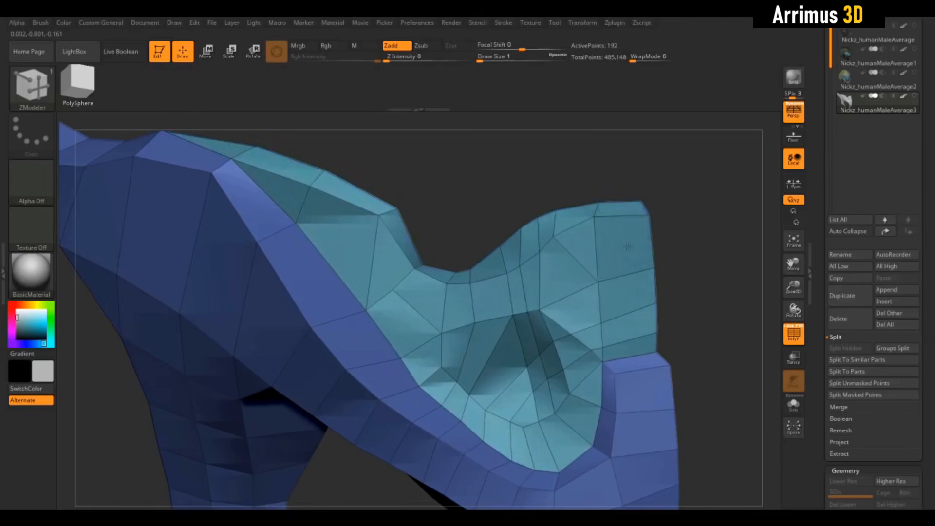
key(ctrl+w)
key(ctrl+w)
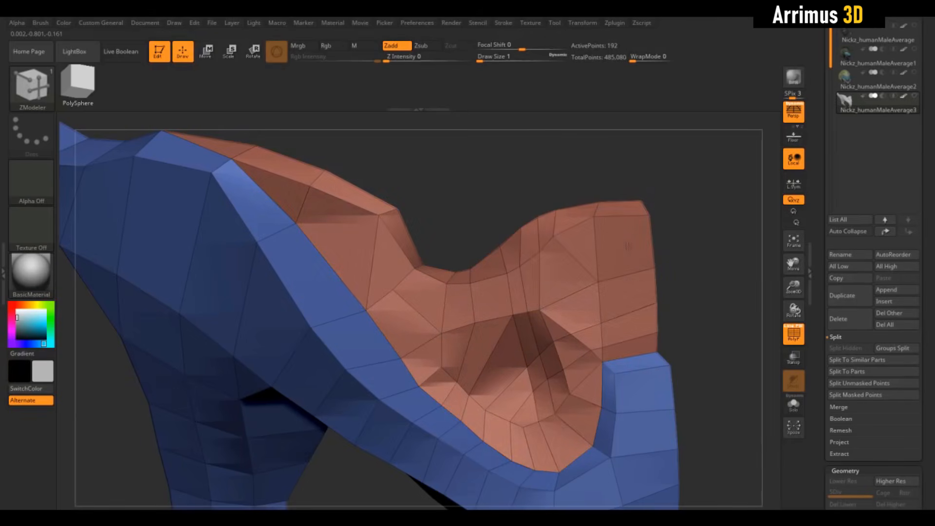
key(ctrl+w)
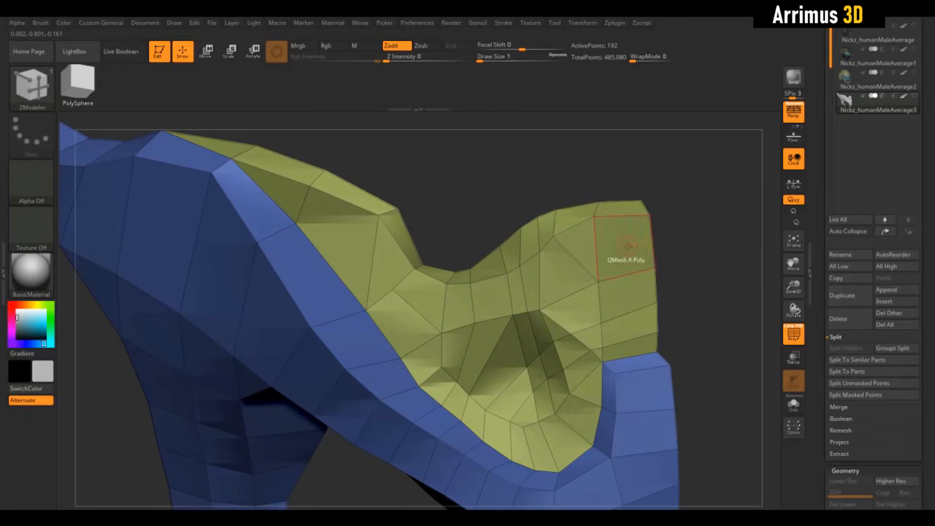
Split the mask mesh into separate subtools by polygroup and inspect the detached recessed panel
drag(714, 284, 711, 262)
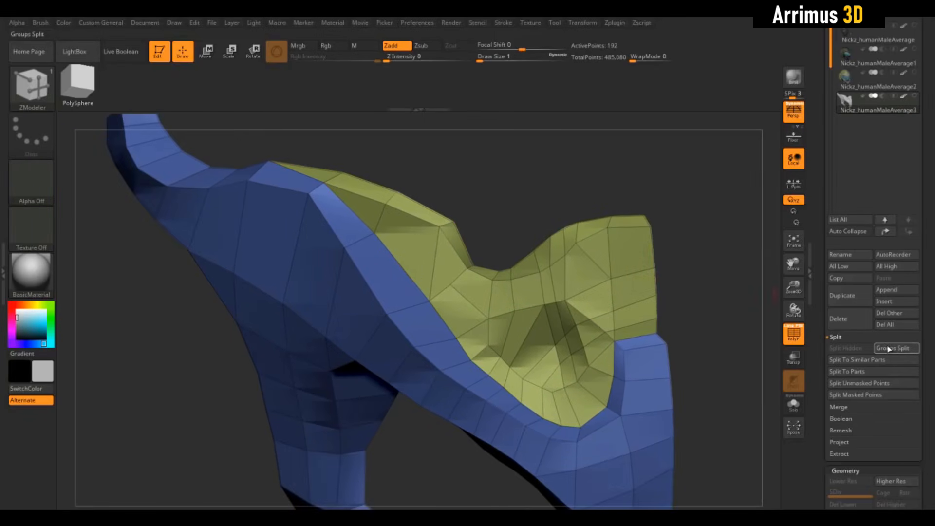
click(890, 349)
click(847, 126)
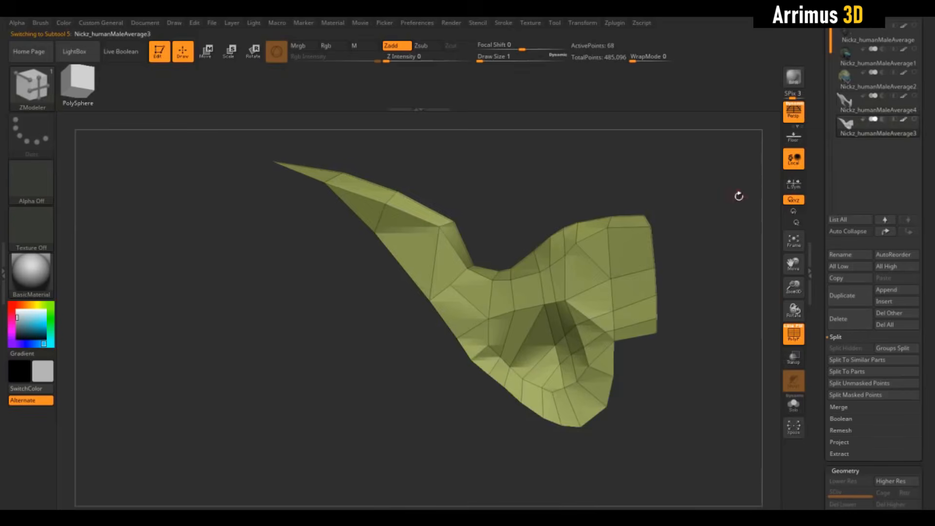
drag(737, 195, 775, 177)
Make Nickz_humanMaleAverage4 the active subtool and display Nickz_humanMaleAverage3 together with it
click(880, 112)
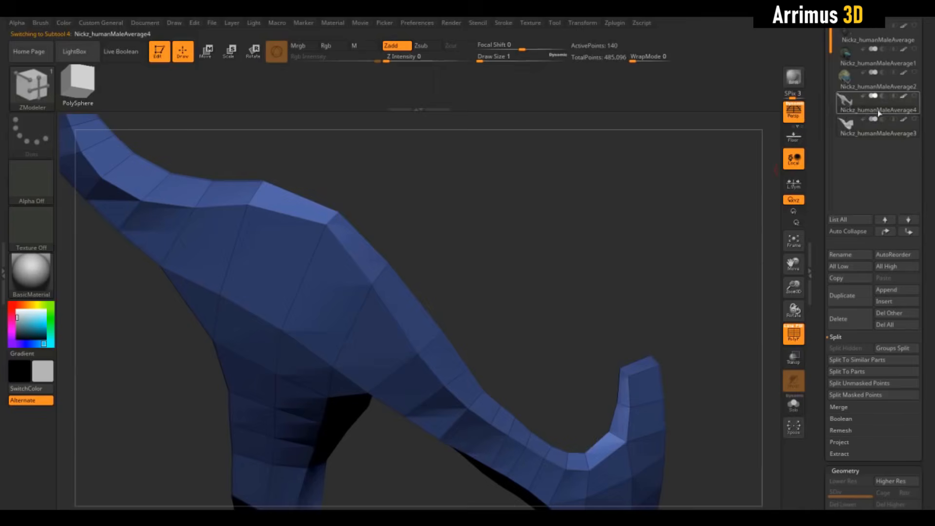
click(915, 123)
key(f)
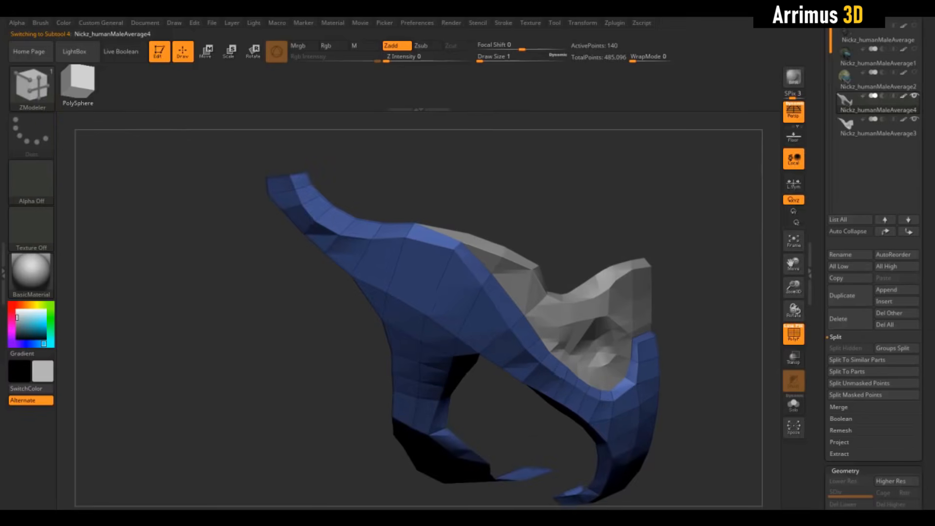
drag(734, 157, 747, 143)
Compare the two split mask pieces with the sculpted helmet by temporarily showing Nickz_humanMaleAverage1, keeping Nickz_humanMaleAverage4 active
click(915, 50)
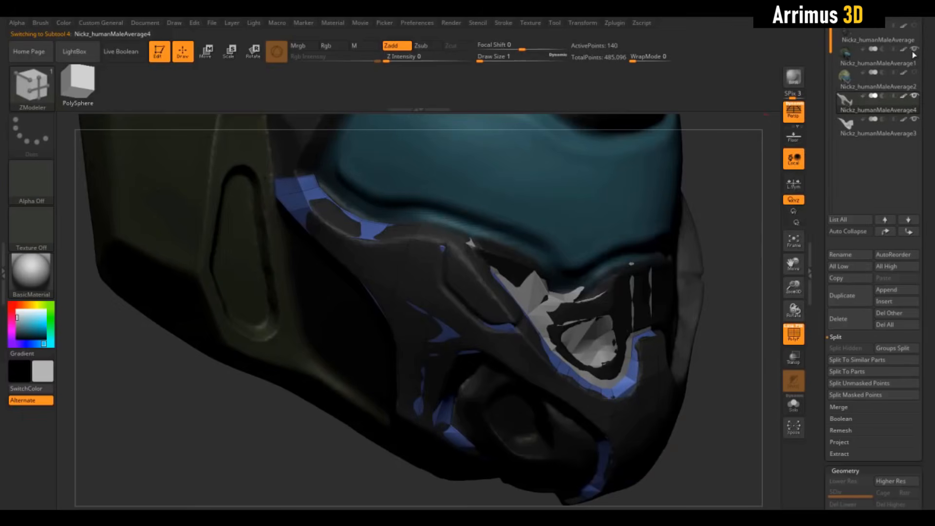
click(914, 49)
drag(686, 159, 710, 161)
key(shift+f)
key(shift+f)
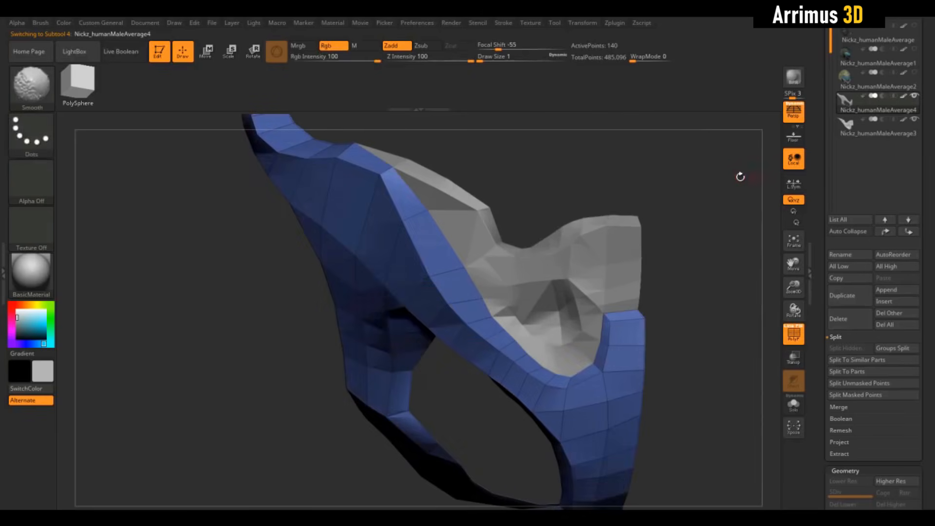
click(850, 128)
click(851, 103)
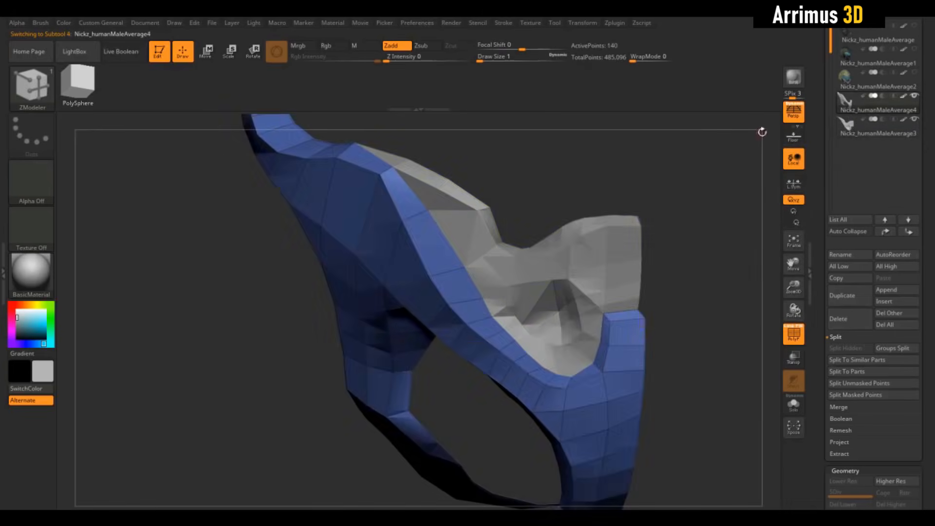
Compare the mask frame's back faces with Double display turned off and on again, leaving Double enabled
drag(674, 185, 582, 260)
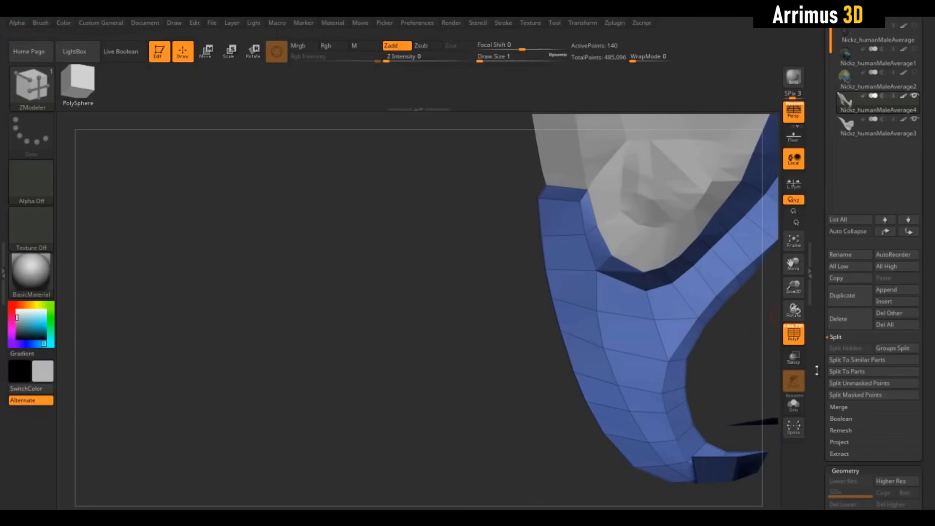
mouse_move(817, 372)
mouse_down()
mouse_move(814, 213)
mouse_move(820, 222)
mouse_up()
click(849, 202)
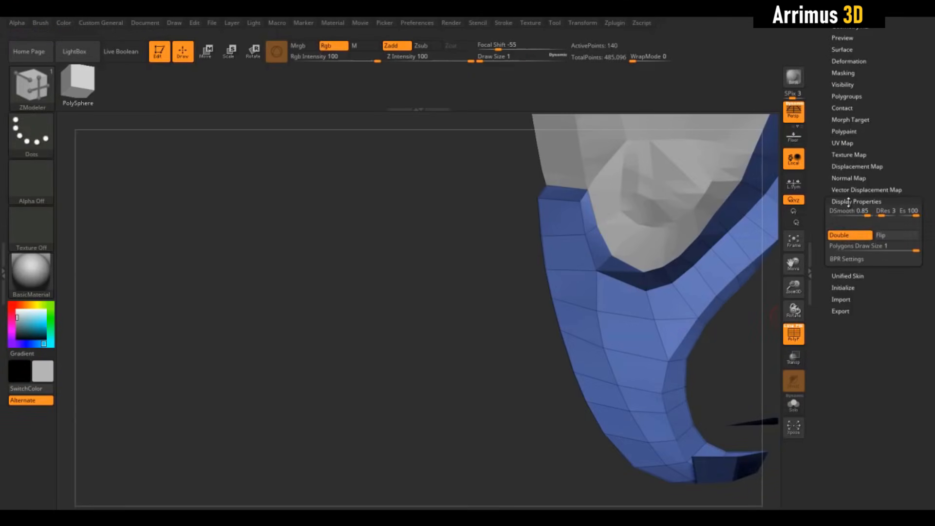
click(842, 235)
drag(462, 271, 644, 306)
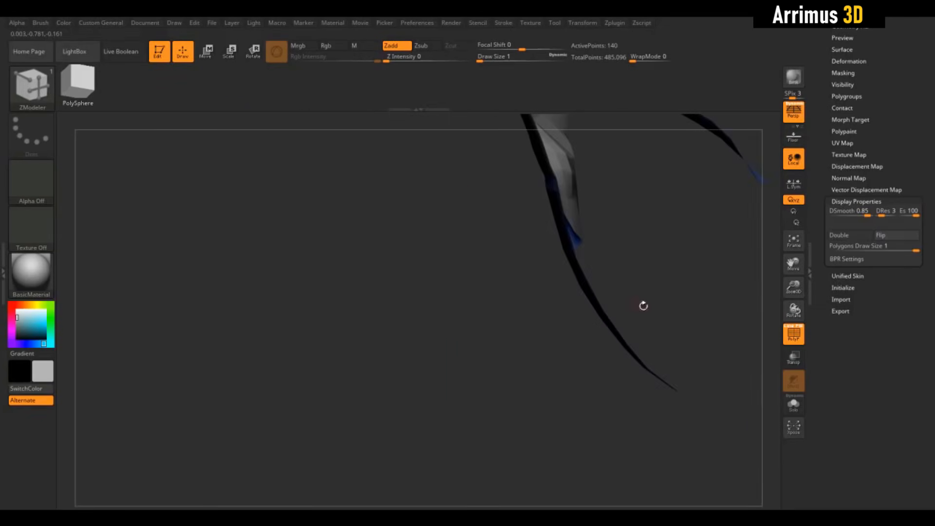
click(830, 237)
drag(682, 248, 615, 299)
drag(685, 243, 667, 260)
key(ctrl+z)
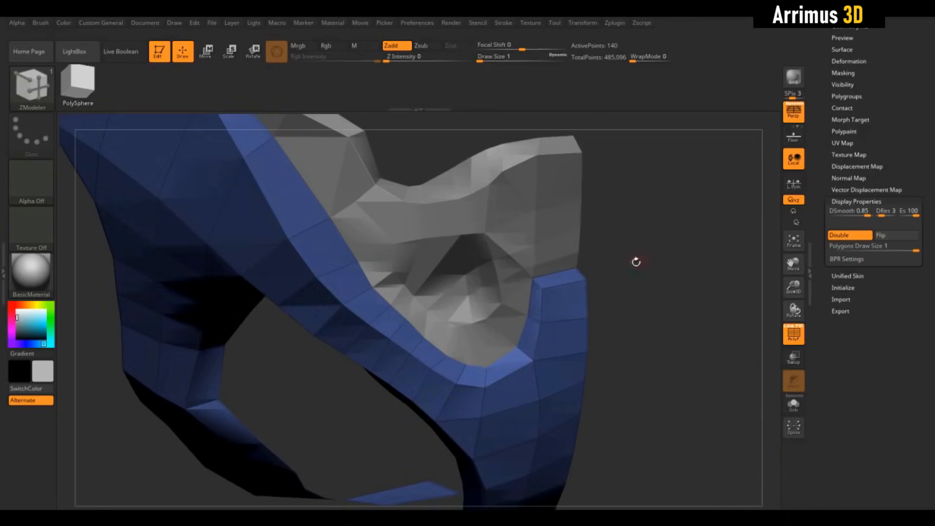
Set the QMesh modifiers to Multi Sides By Brush, No Attraction, Enable Triangle Snap and Enable extended Snap
key(space)
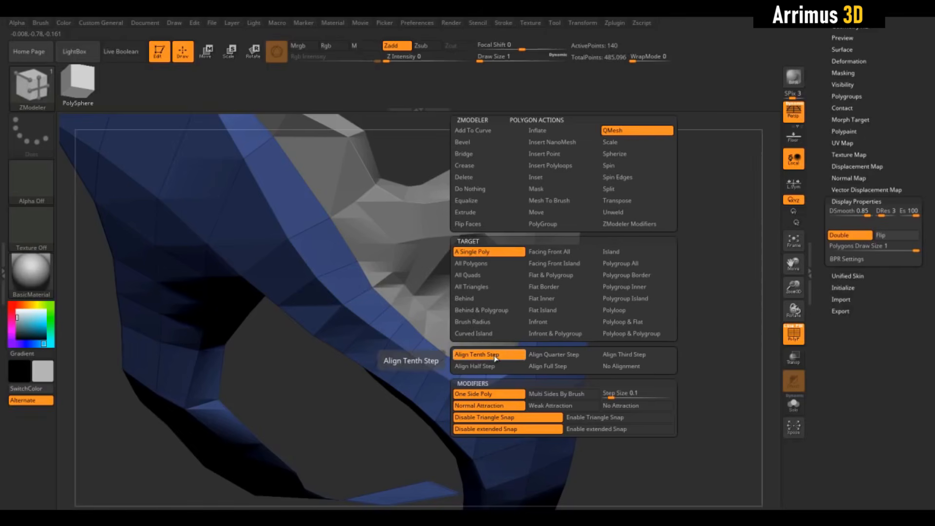
click(554, 393)
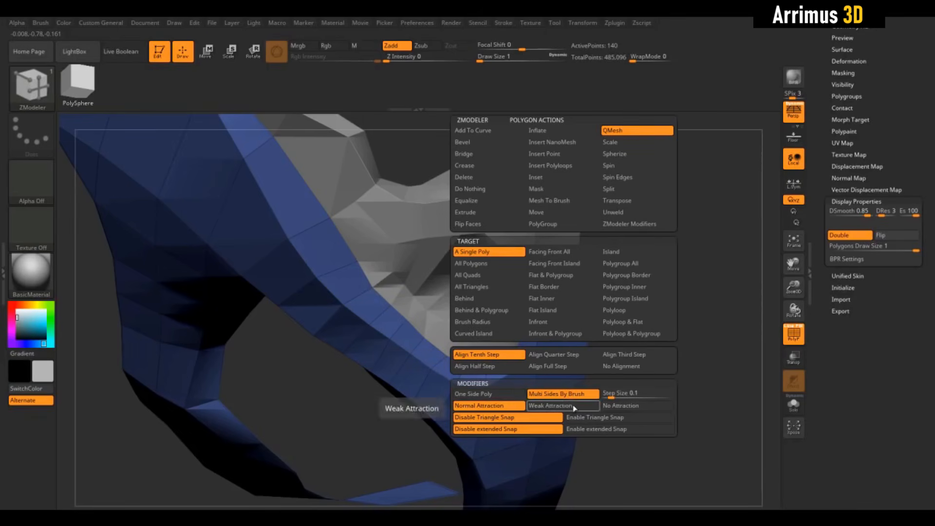
click(633, 406)
click(597, 417)
click(609, 430)
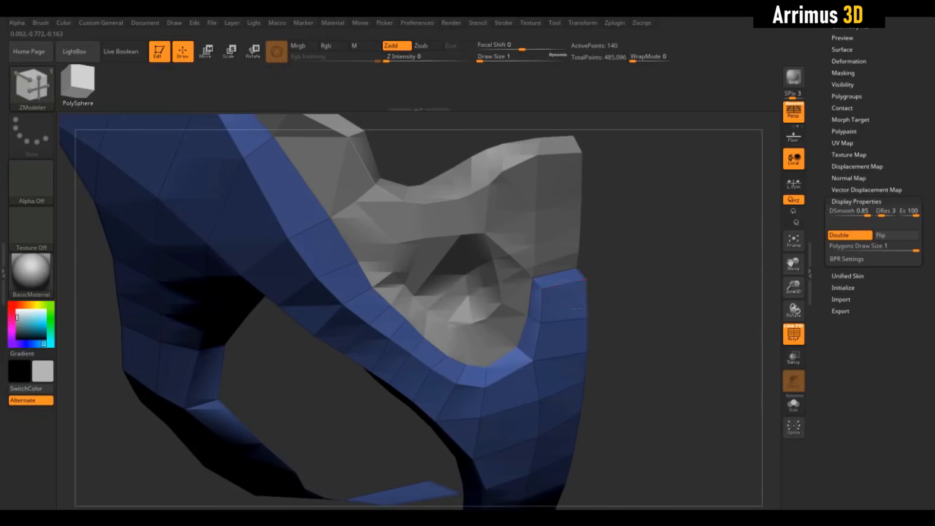
Restore the QMesh modifiers to One Side Poly, Normal Attraction, Disable Triangle Snap and Disable extended Snap, targeting A Single Poly
key(space)
click(499, 252)
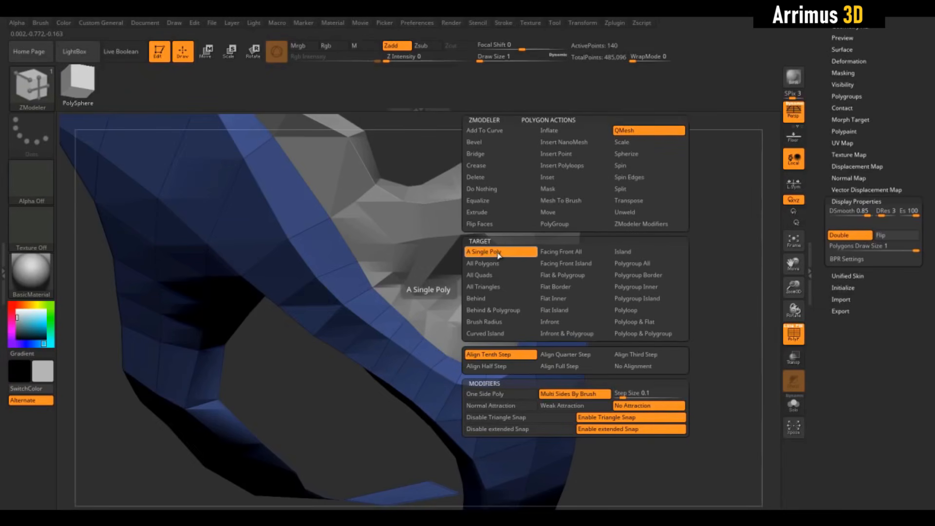
click(503, 395)
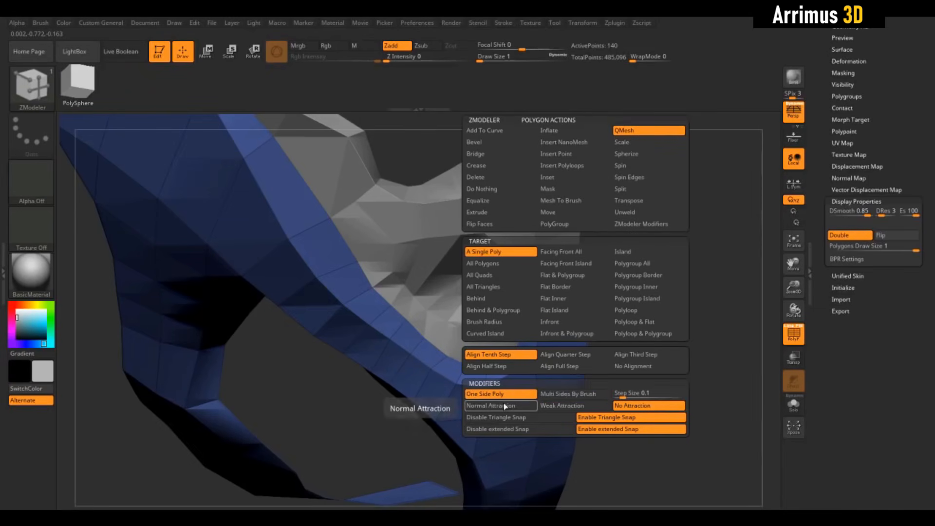
click(502, 406)
click(504, 417)
click(507, 430)
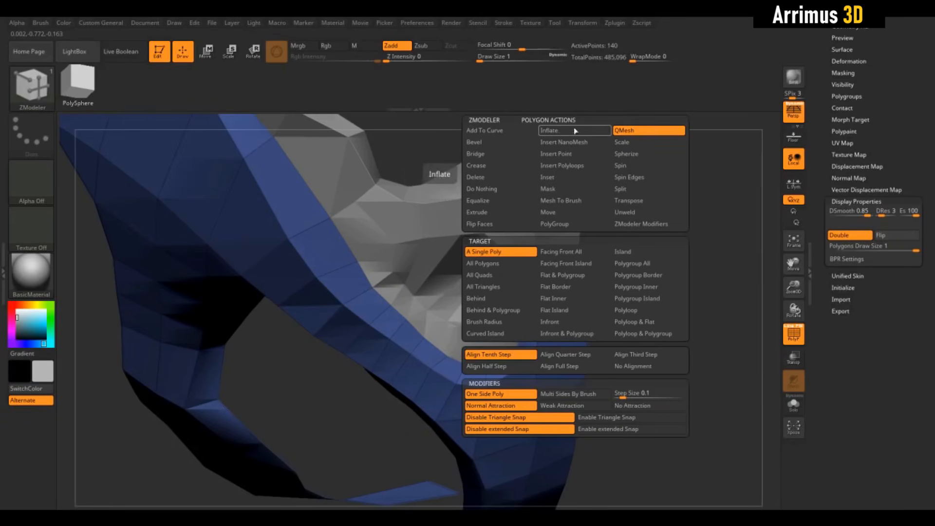
Try QMesh with the All Polygons target on the mask frame, and undo the extrusion
click(497, 135)
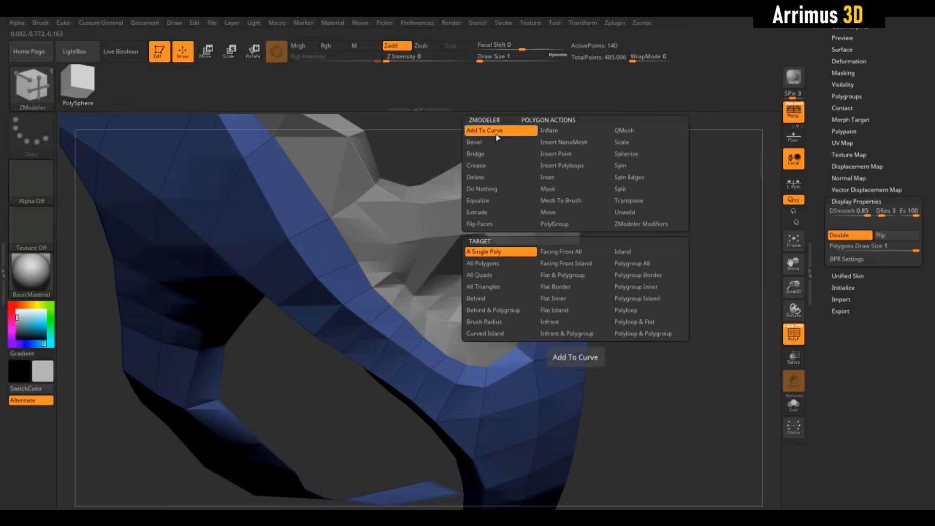
click(622, 131)
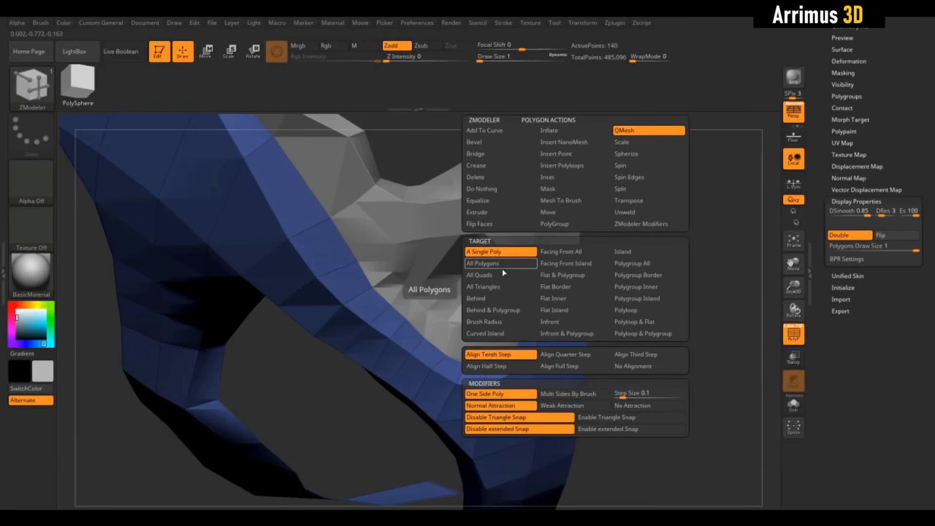
click(490, 264)
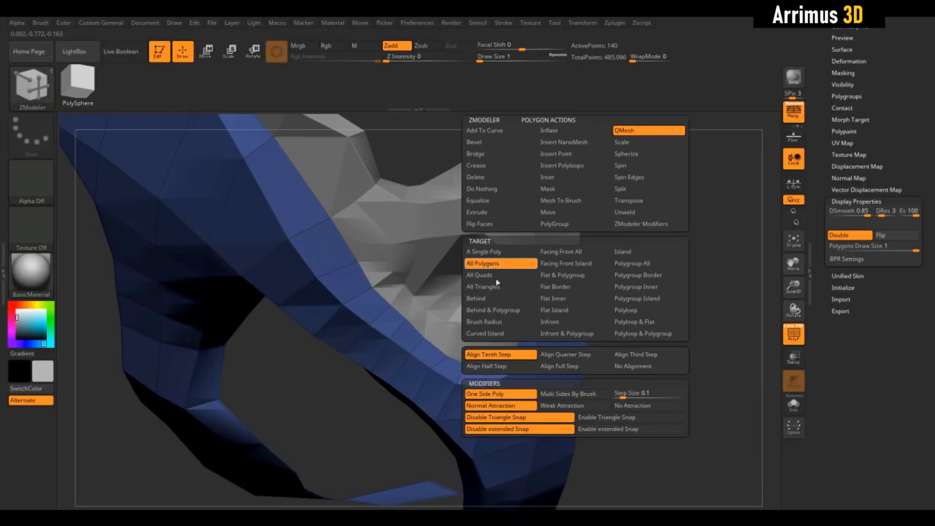
drag(553, 381, 541, 410)
key(ctrl+z)
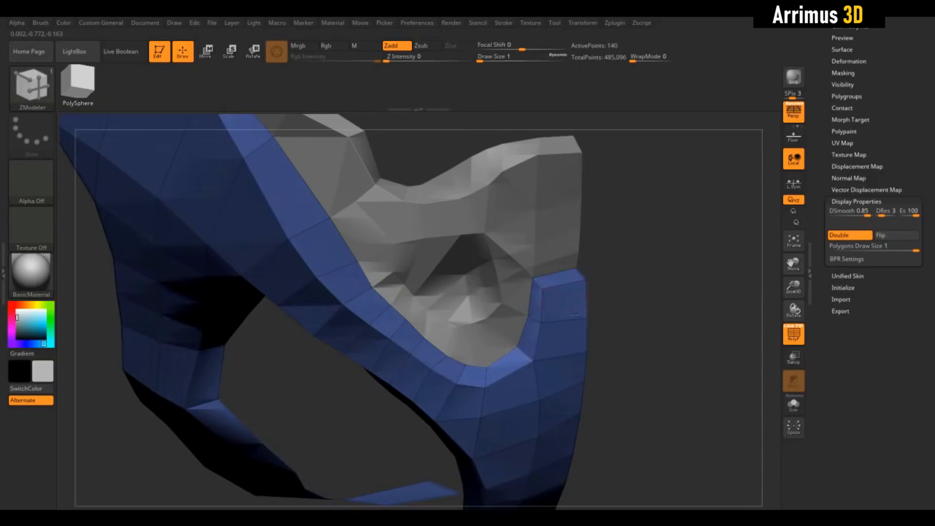
Set the QMesh target to Polygroup All and try it on the mask frame's blue polygroup
key(space)
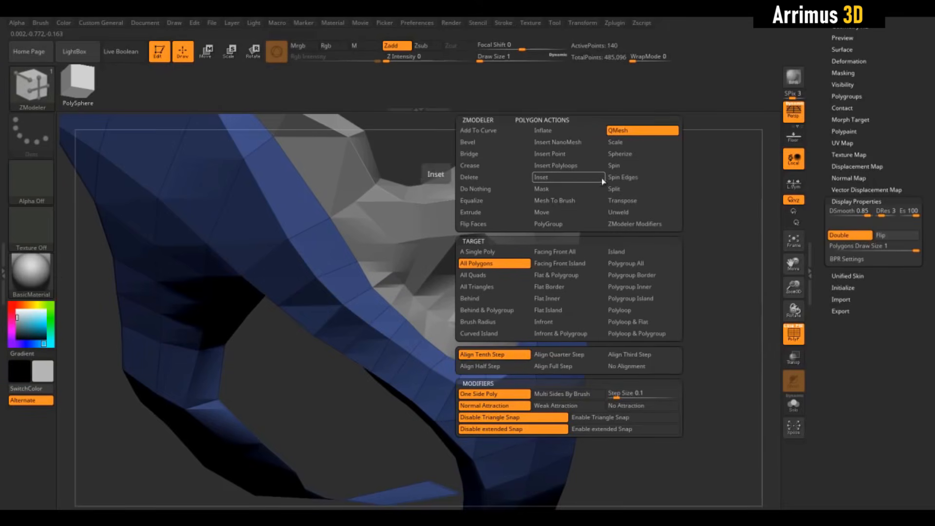
mouse_move(396, 307)
ctrl+right_down()
mouse_move(679, 301)
mouse_move(606, 292)
mouse_move(672, 301)
mouse_move(718, 250)
mouse_move(668, 264)
mouse_move(598, 237)
ctrl+right_up()
key(space)
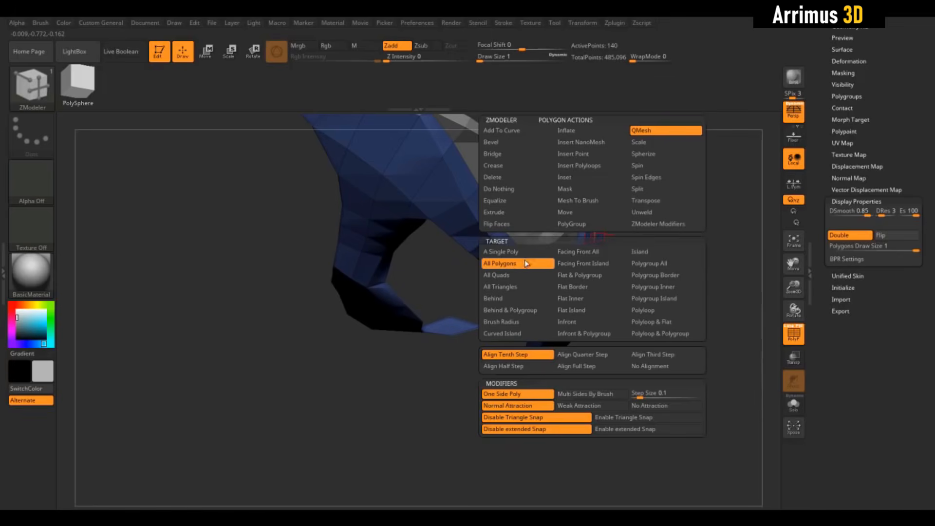
ctrl+right_drag(685, 250, 685, 288)
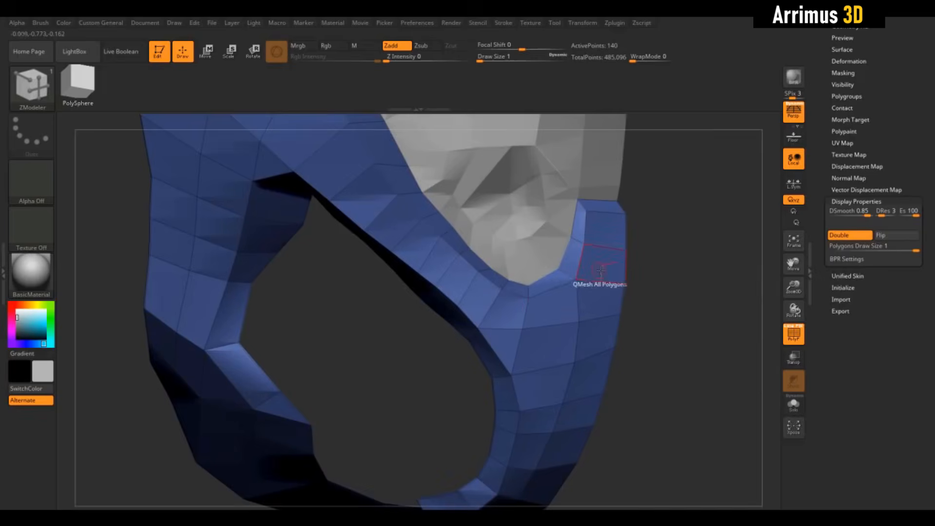
key(space)
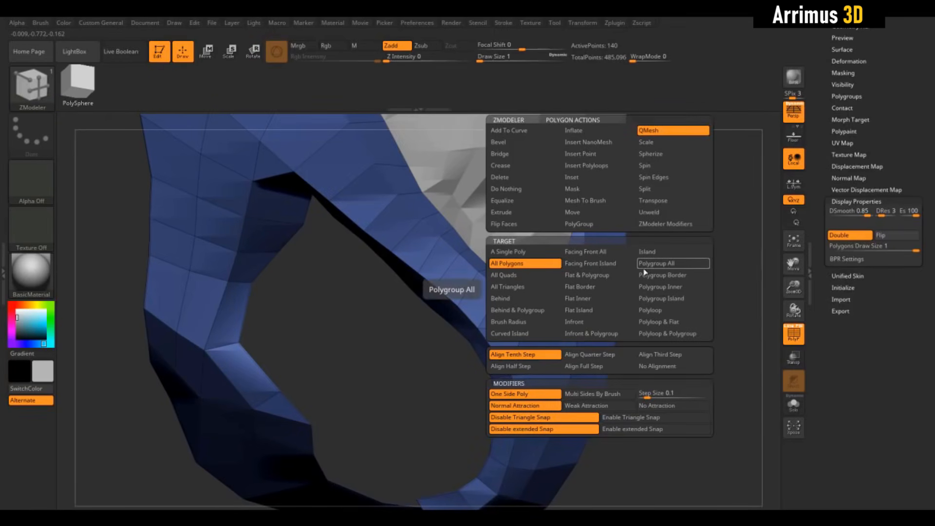
click(656, 263)
click(615, 312)
drag(613, 266, 615, 273)
mouse_move(694, 272)
ctrl+right_down()
mouse_move(690, 196)
mouse_move(686, 244)
mouse_move(710, 240)
mouse_move(646, 229)
mouse_move(681, 257)
mouse_move(664, 188)
mouse_move(680, 210)
mouse_move(693, 263)
ctrl+right_up()
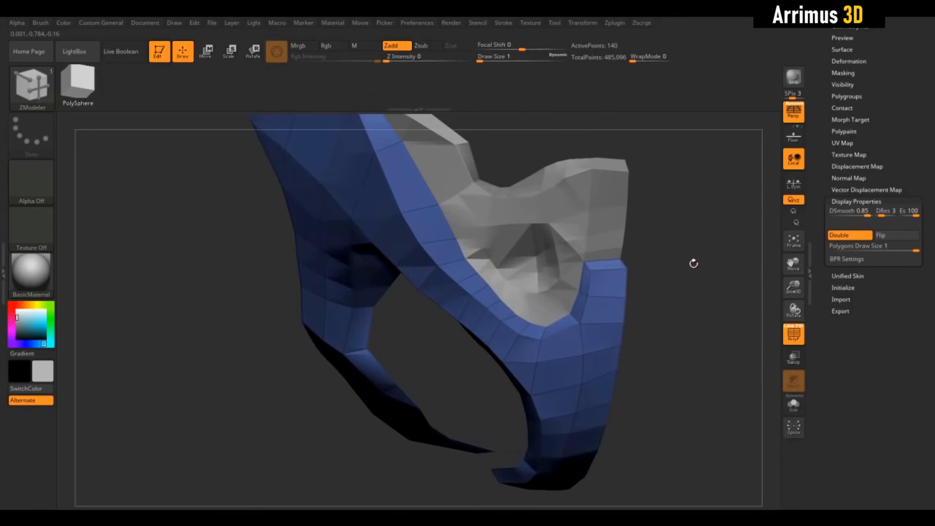
Try QMesh with the Polygroup Island target on the mask frame, and undo the extrusion
key(space)
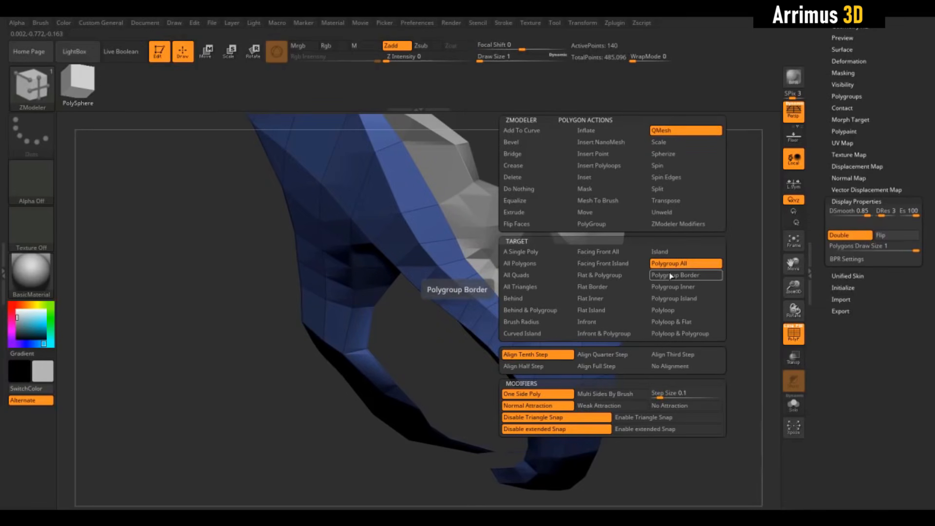
click(688, 296)
mouse_move(605, 310)
mouse_down()
mouse_move(625, 305)
mouse_move(614, 308)
mouse_up()
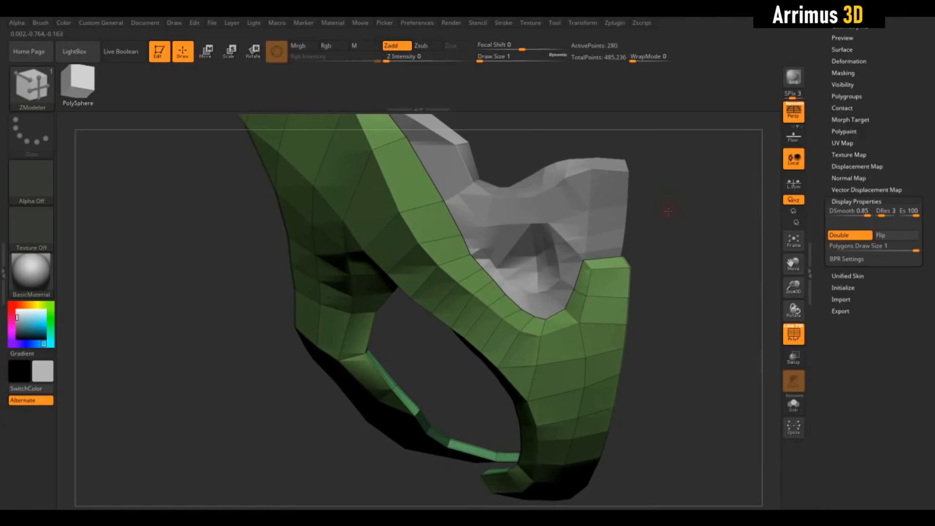
key(ctrl+z)
Set the QMesh target to All Polygons and extrude the whole mask frame to give it thickness
key(space)
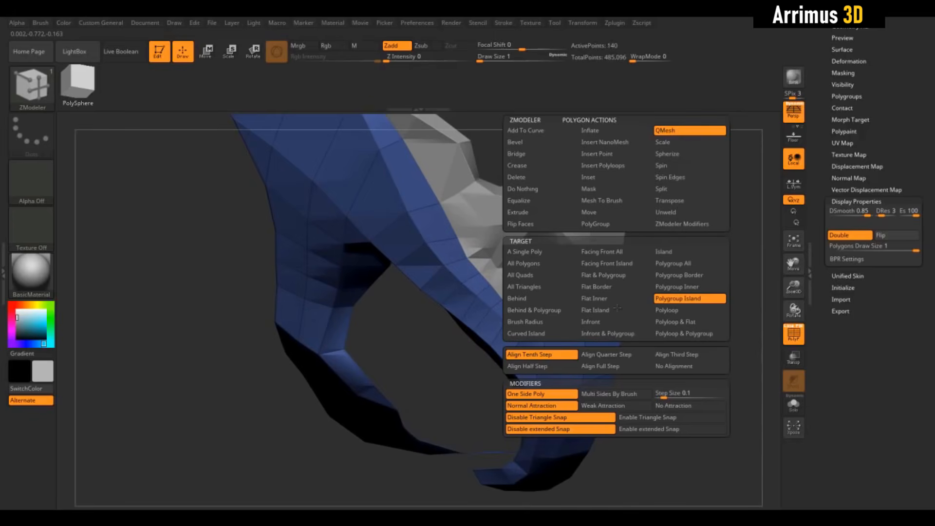
click(542, 262)
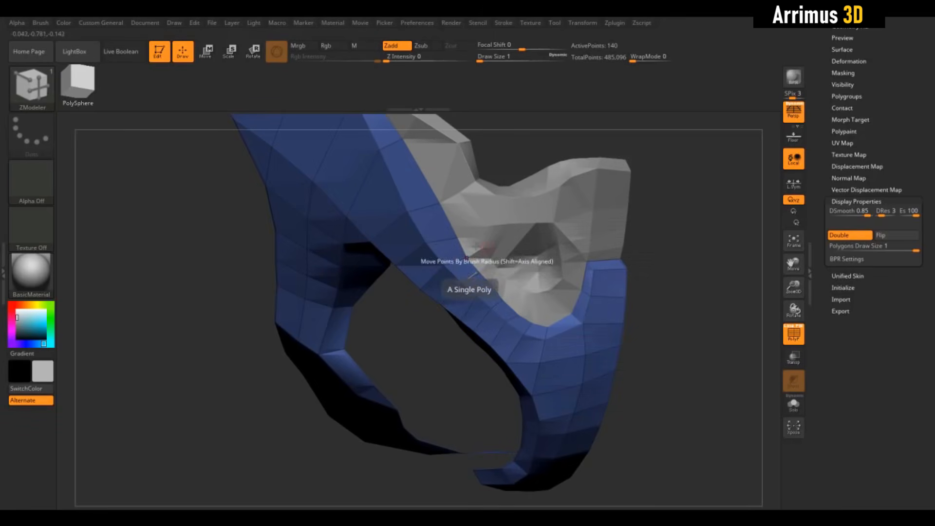
drag(606, 315, 643, 364)
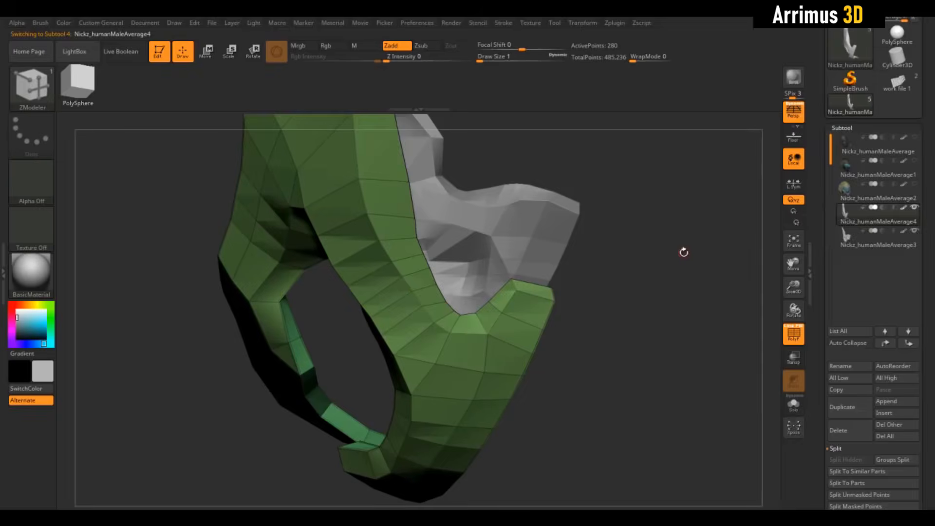
Activate the recessed panel's subtool and thicken it with QMesh All Polygons to match the frame
click(848, 237)
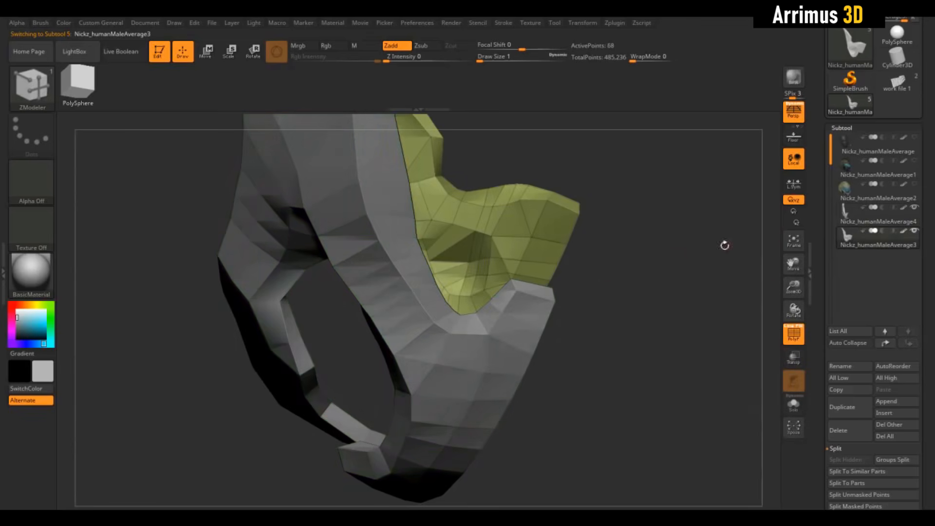
drag(627, 271, 600, 270)
drag(553, 226, 557, 232)
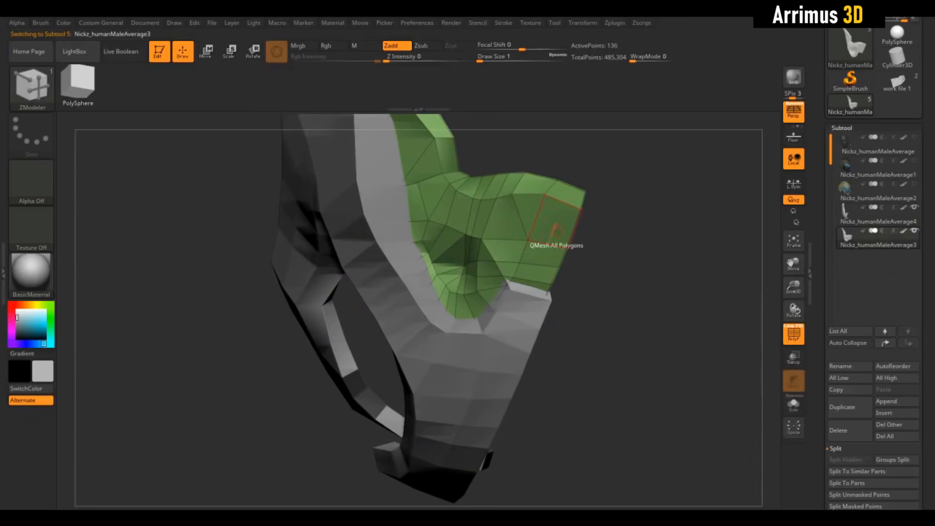
drag(645, 262, 597, 307)
drag(488, 293, 503, 227)
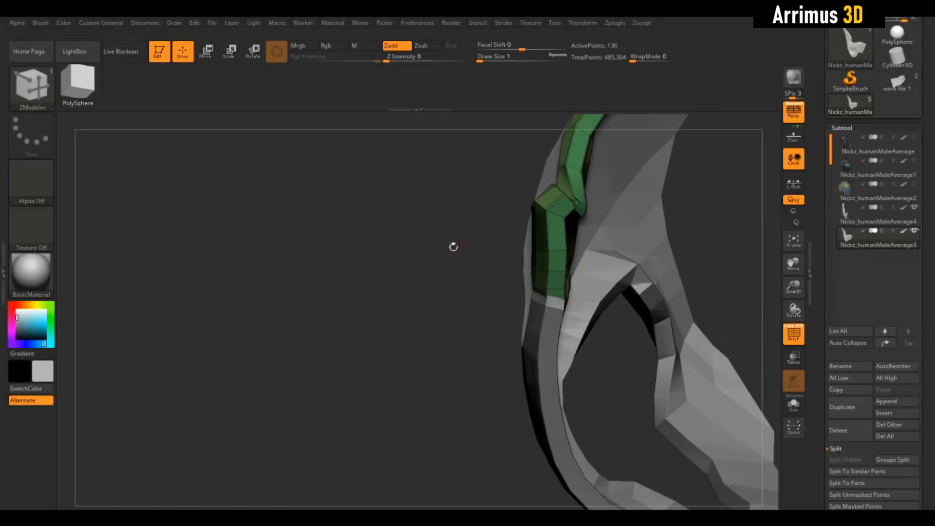
drag(454, 247, 657, 251)
Activate the frame subtool, set the point action to Split, and try splitting vertices just below the recessed panel's notch
click(848, 216)
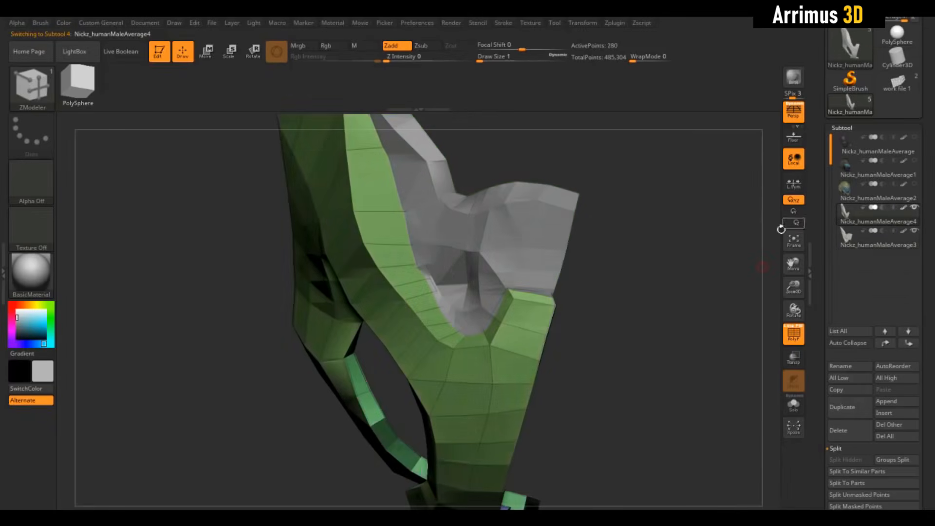
drag(671, 303, 671, 278)
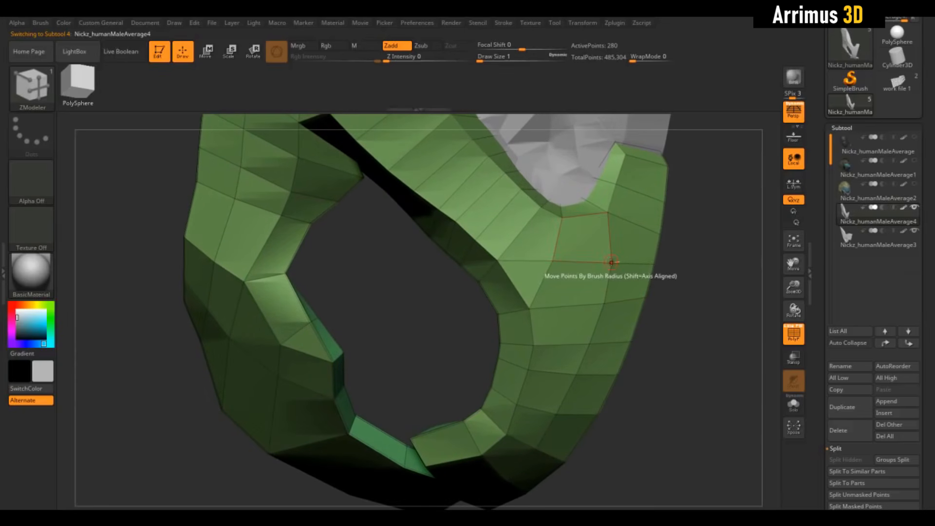
key(space)
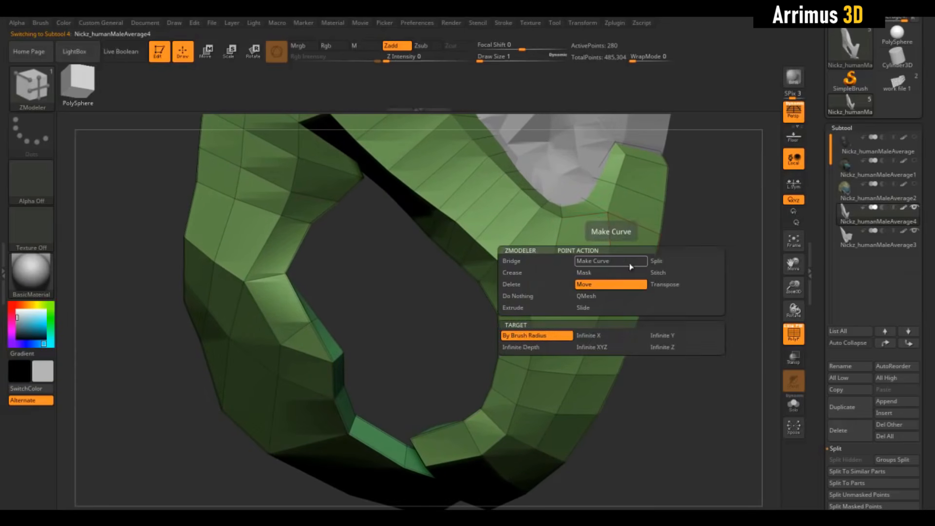
click(657, 264)
alt+drag(720, 216, 701, 239)
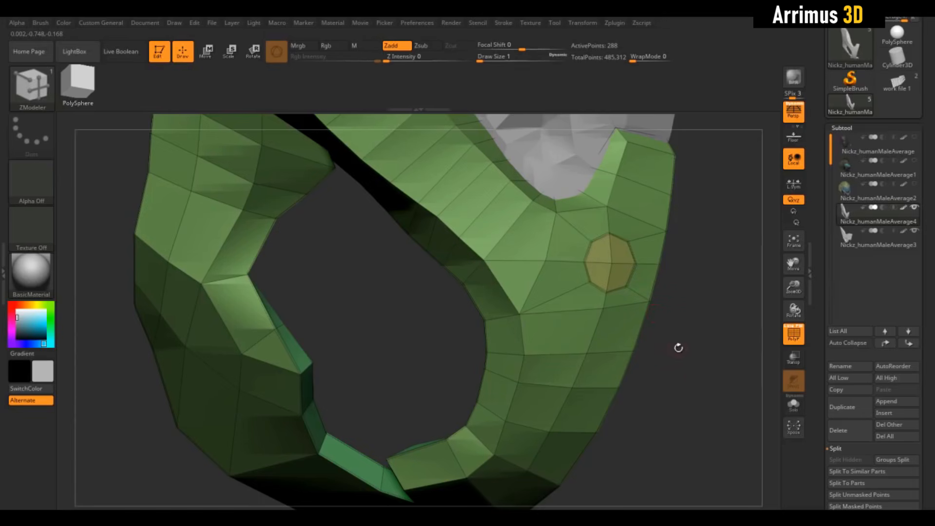
drag(675, 316, 633, 275)
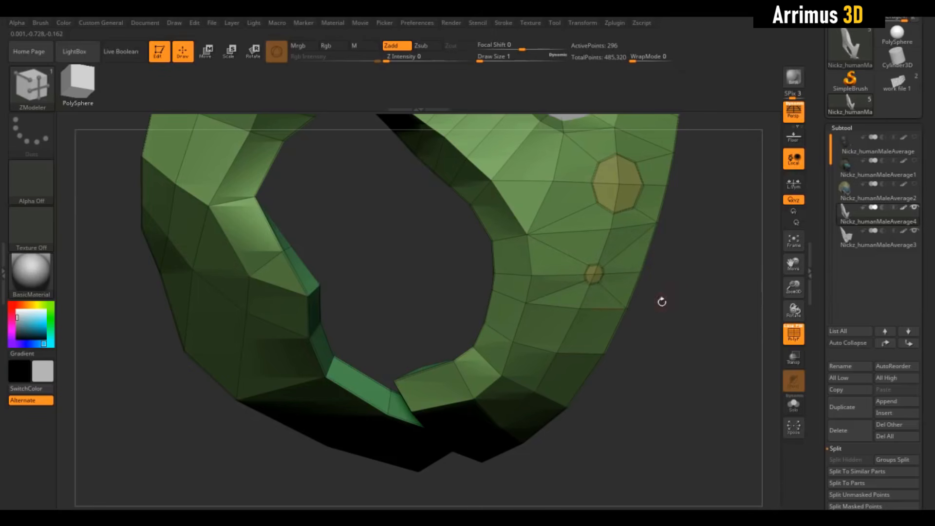
Try Split Point on further vertices down the frame to its tip and on one vertex of the opposite arm
drag(663, 302, 661, 309)
alt+drag(675, 342, 670, 318)
alt+drag(668, 350, 679, 298)
drag(679, 298, 679, 282)
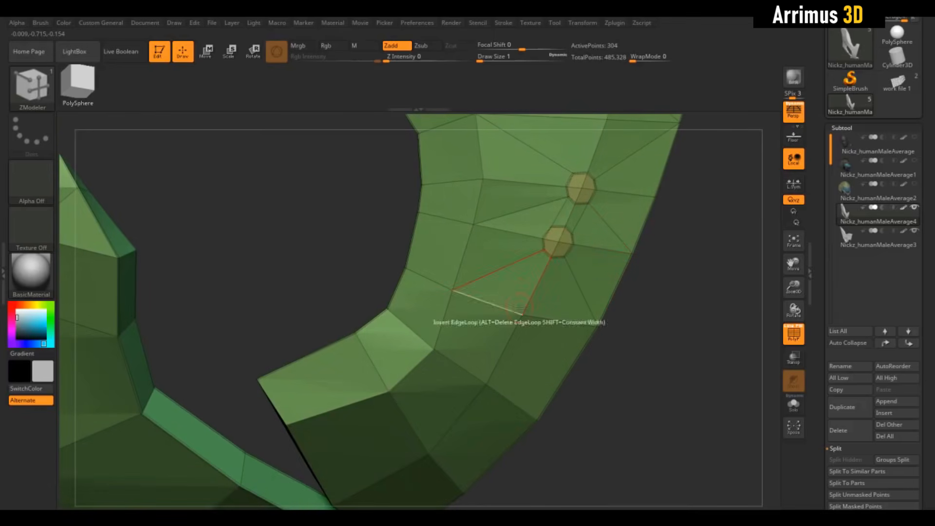
drag(674, 317, 678, 301)
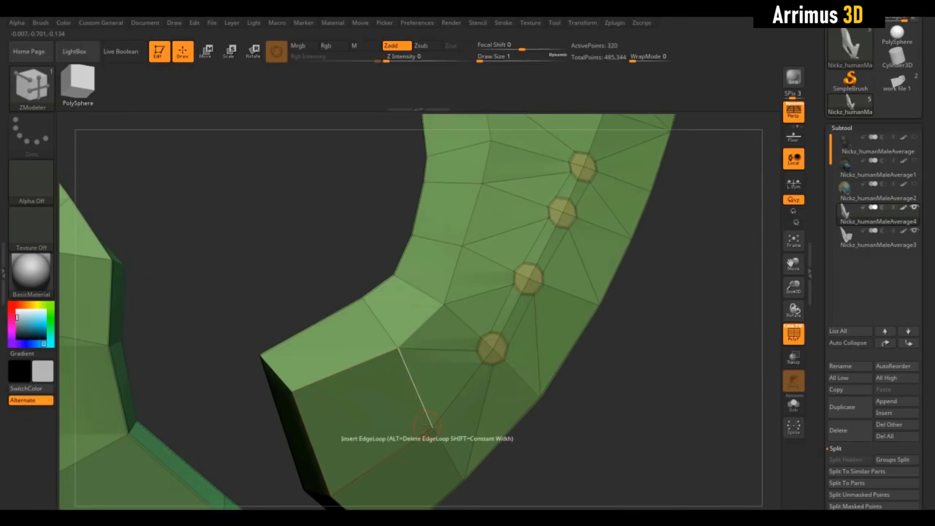
drag(433, 429, 442, 433)
alt+drag(533, 451, 609, 363)
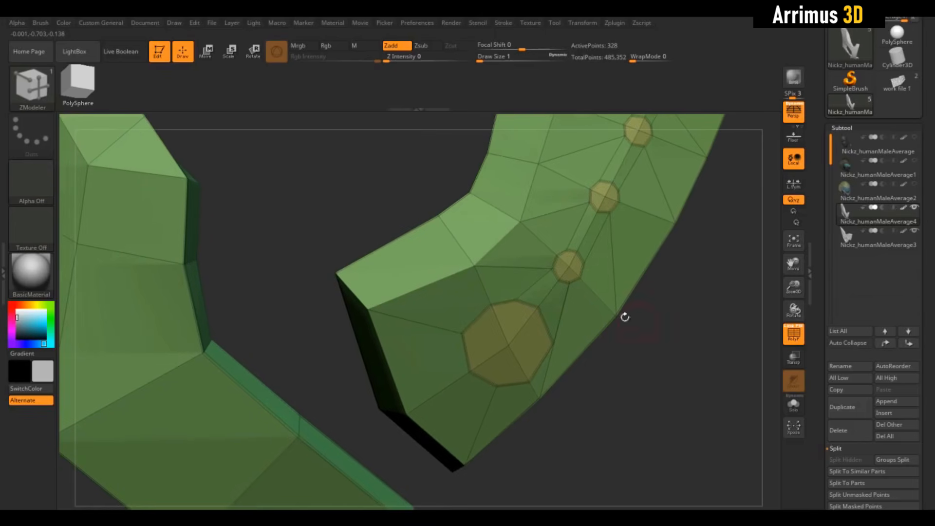
alt+drag(626, 419, 620, 369)
alt+drag(391, 217, 433, 230)
click(263, 291)
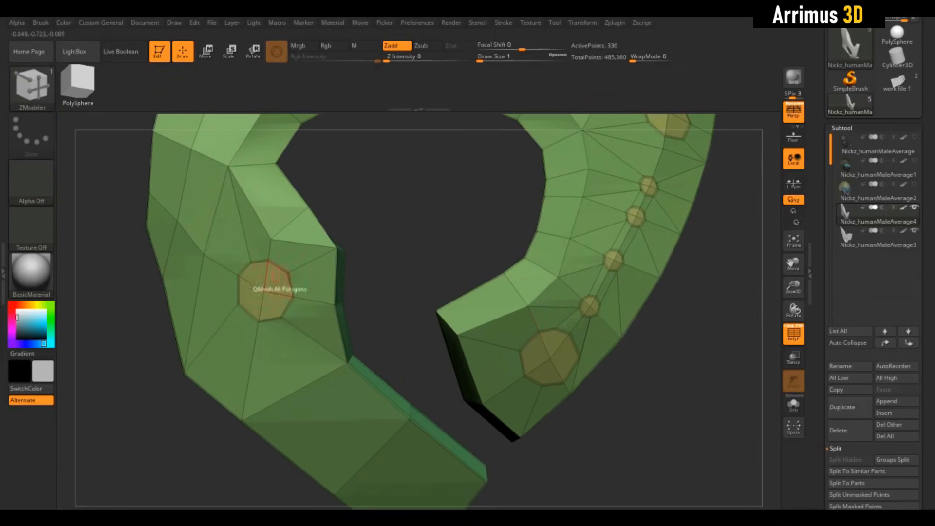
Undo all the vertex splits on the thickened mask frame
alt+drag(466, 221, 370, 239)
drag(541, 292, 598, 312)
key(ctrl+z)
key(ctrl+z)
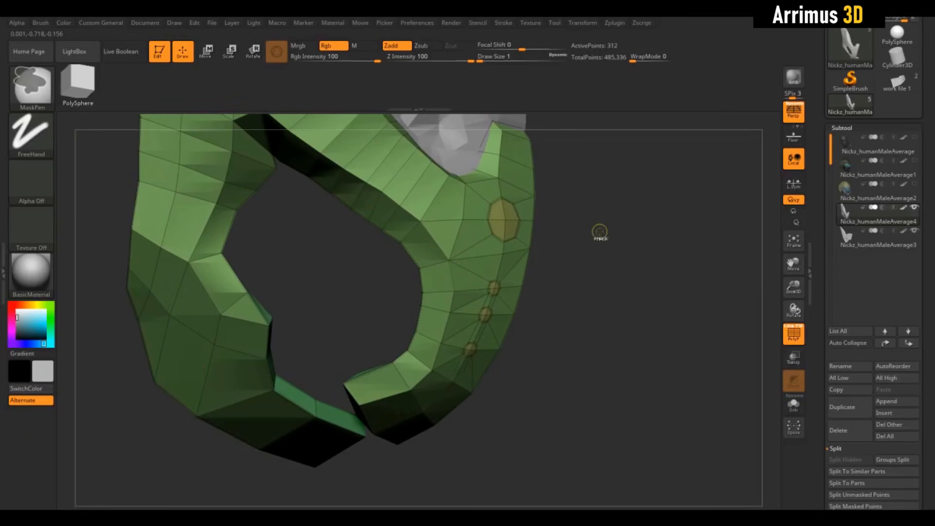
drag(620, 238, 524, 178)
alt+drag(524, 178, 746, 188)
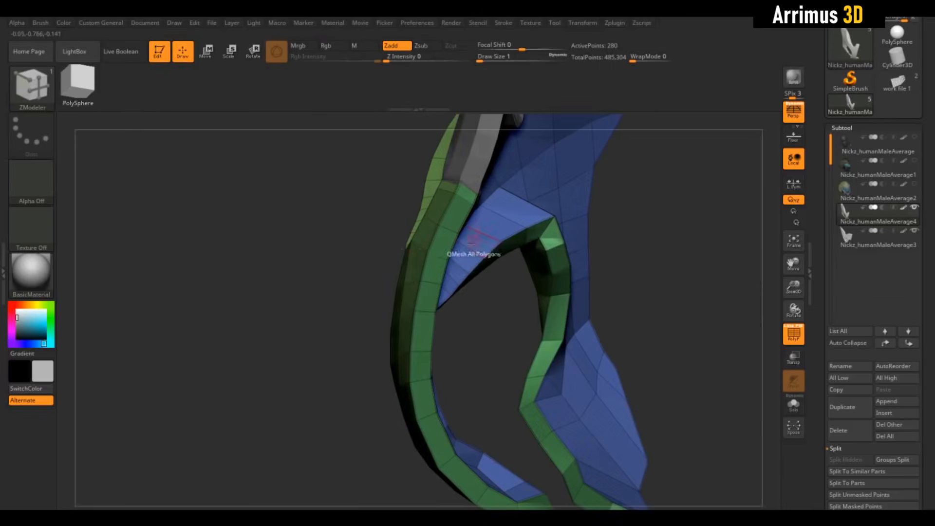
drag(667, 235, 753, 364)
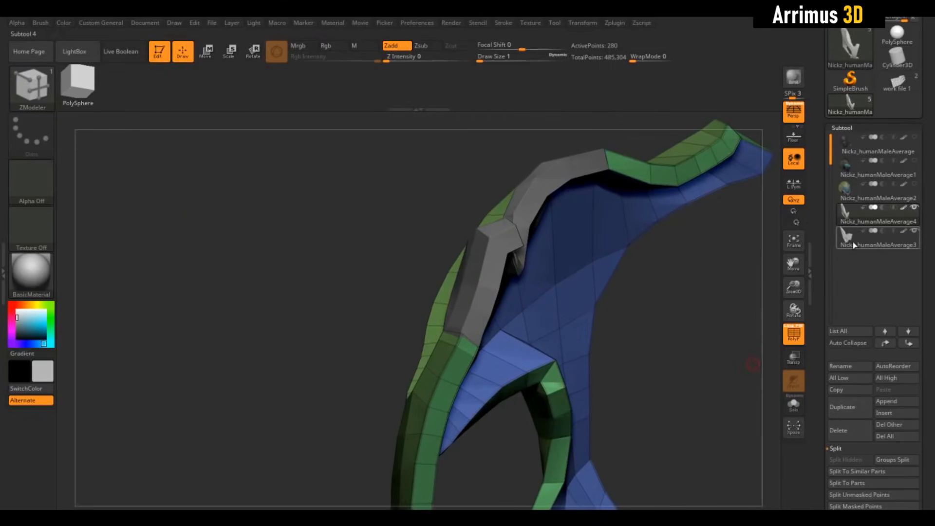
click(853, 242)
drag(699, 313, 277, 267)
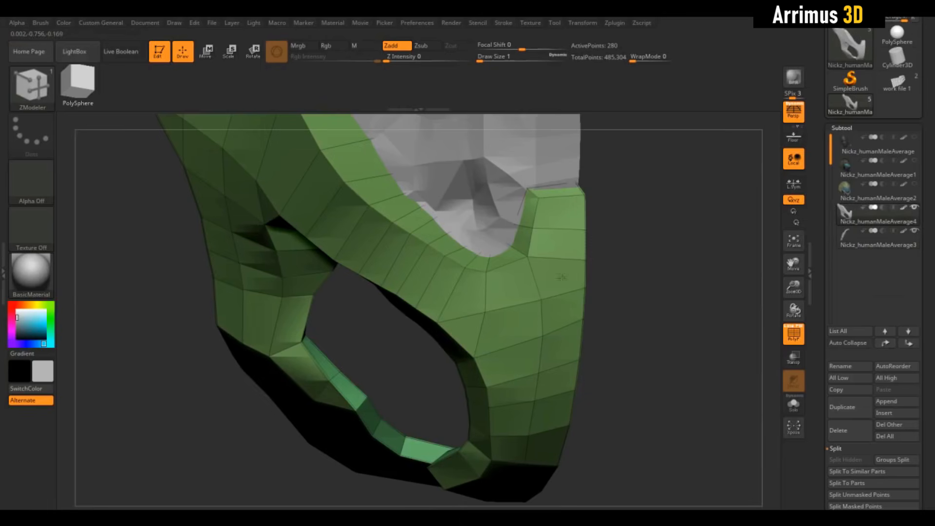
Set the QMesh target to A Single Poly for the mask frame
key(space)
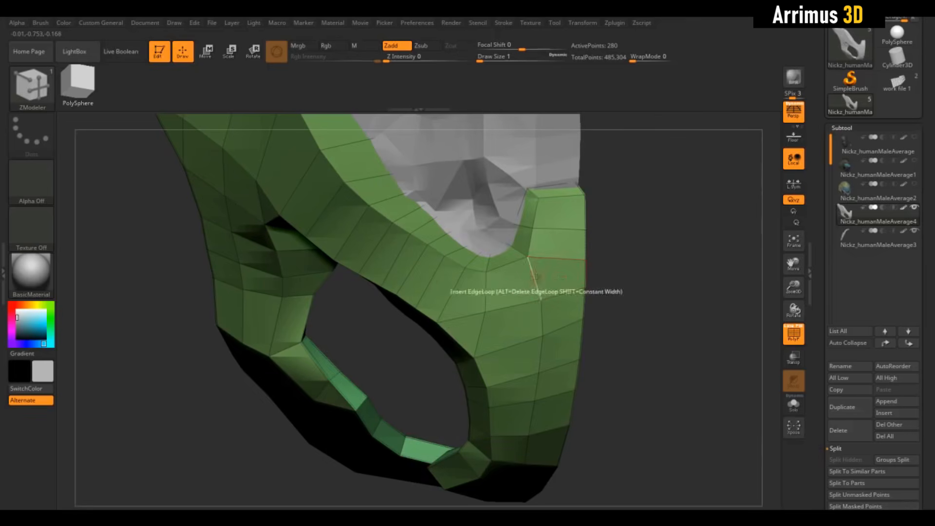
key(space)
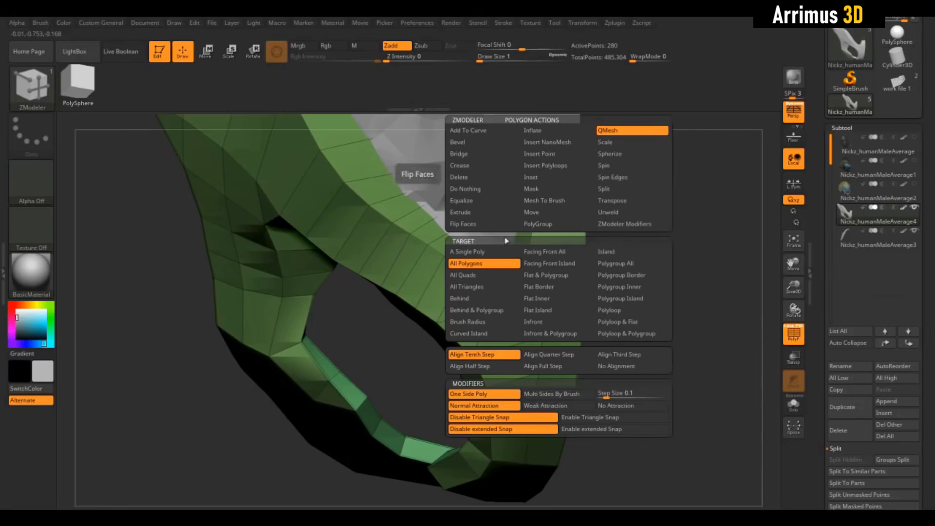
click(481, 252)
Try extruding individual polygons outward along the frame's front edge with QMesh A Single Poly
drag(657, 295, 701, 286)
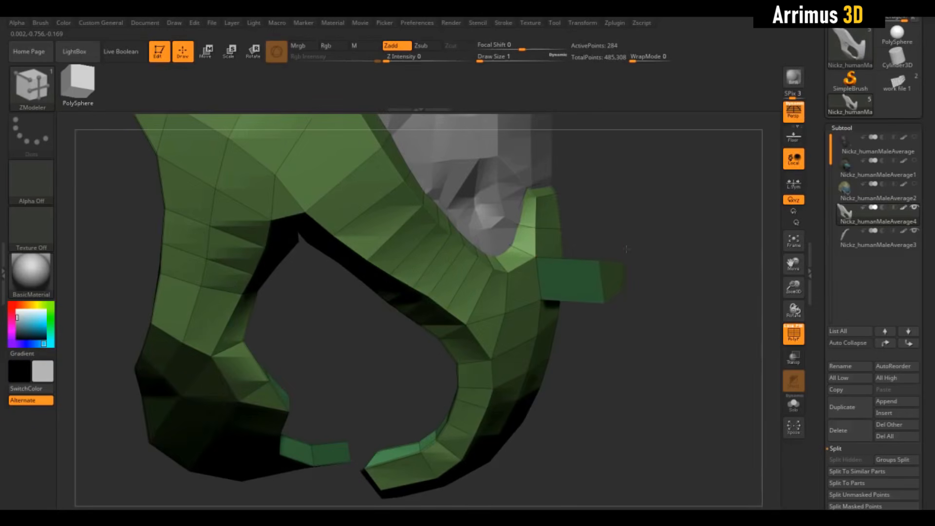
drag(660, 341, 638, 299)
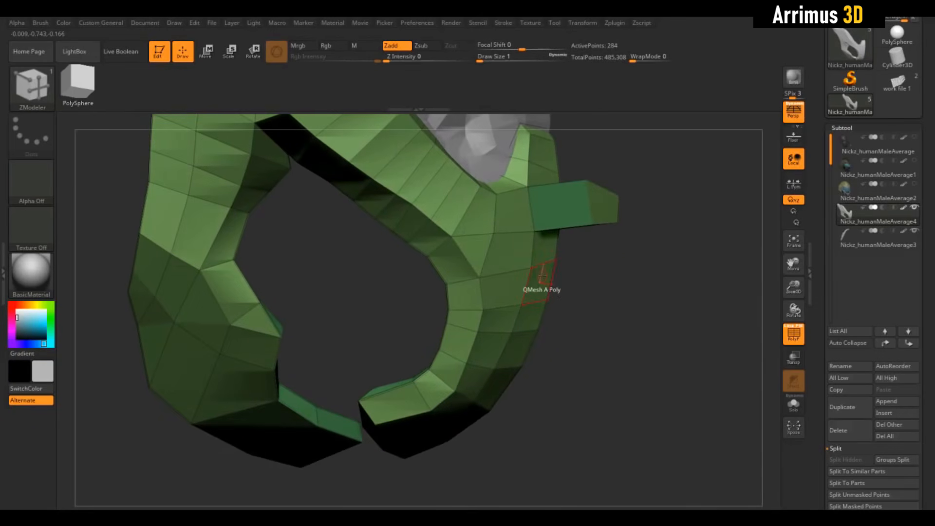
drag(541, 274, 544, 298)
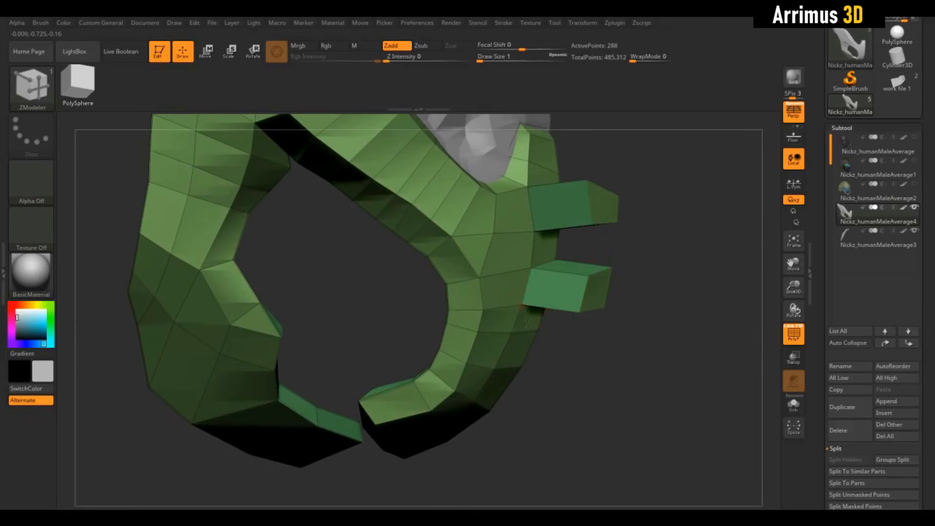
click(528, 323)
drag(670, 286, 655, 275)
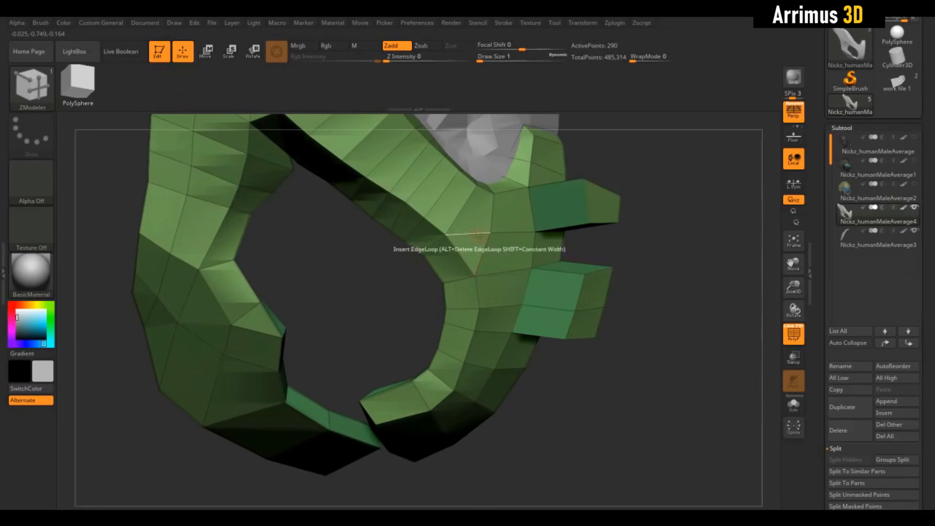
Try Split Point on a vertex in each arm of the frame and extrude another single polygon near the frame's lower end
key(space)
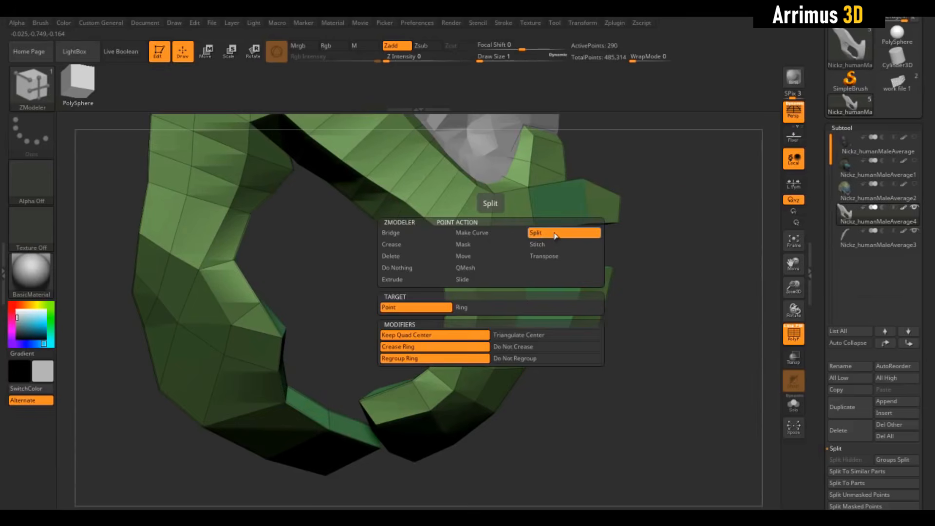
drag(693, 187, 685, 202)
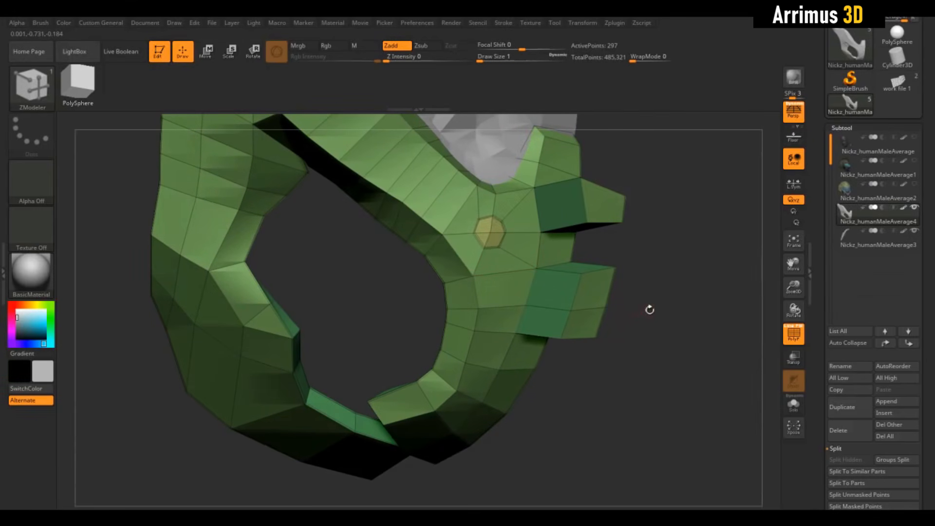
drag(650, 310, 664, 355)
click(521, 336)
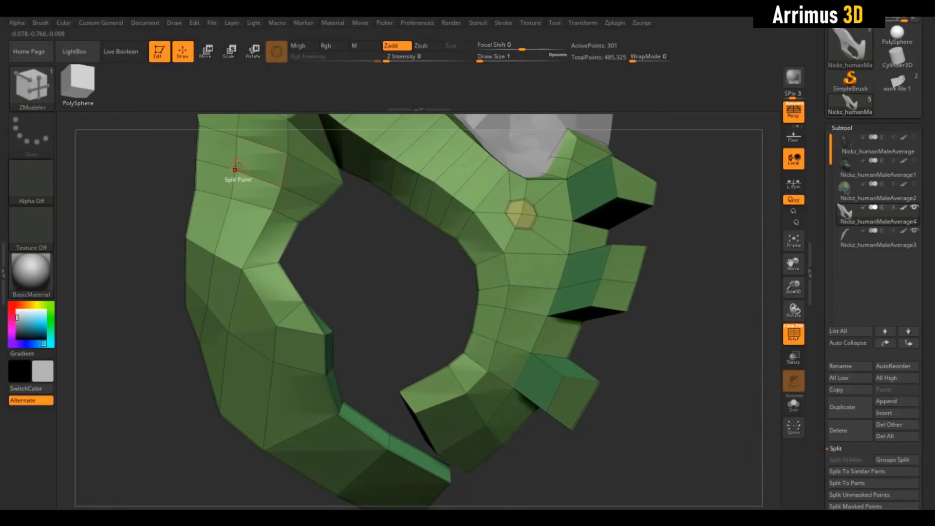
drag(687, 284, 706, 279)
alt+drag(579, 267, 615, 286)
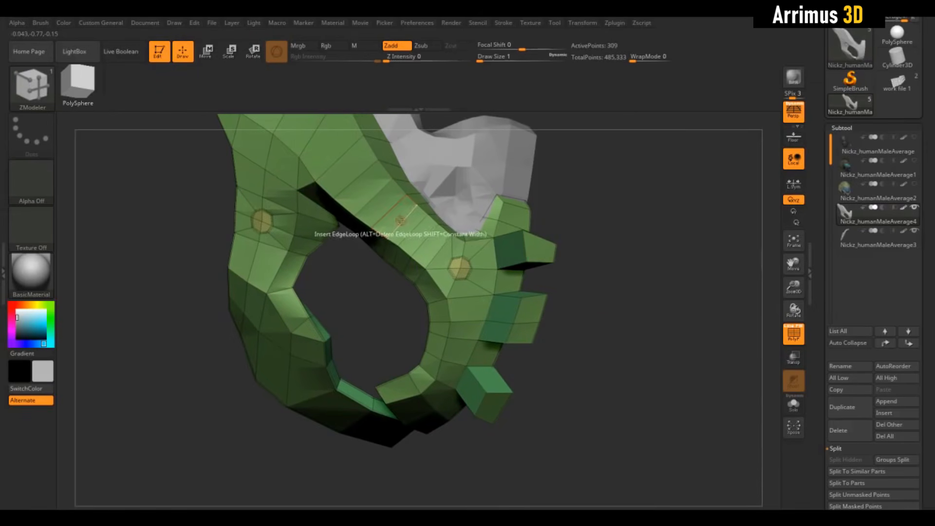
Undo the test splits and single-polygon extrusions on the mask frame
key(space)
click(384, 189)
key(ctrl)
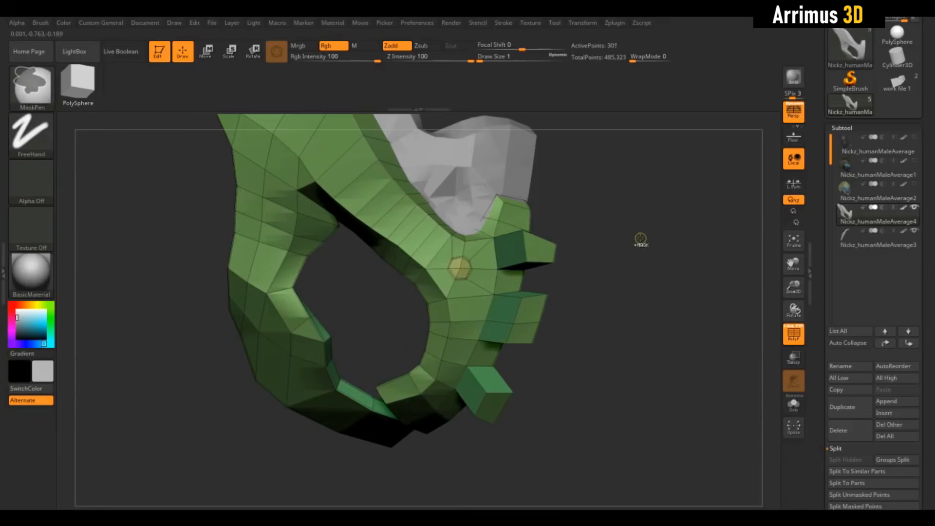
key(ctrl+z)
key(ctrl+z)
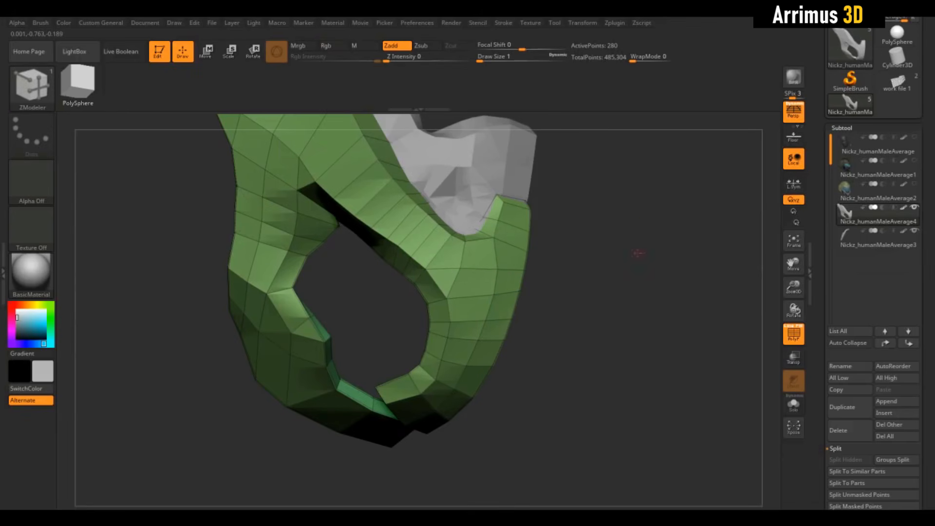
Extrude two adjacent polygons outward on the frame's front edge below the recessed panel with QMesh A Single Poly
mouse_move(644, 238)
alt+mouse_down()
mouse_move(602, 235)
mouse_move(605, 298)
mouse_move(577, 295)
alt+mouse_up()
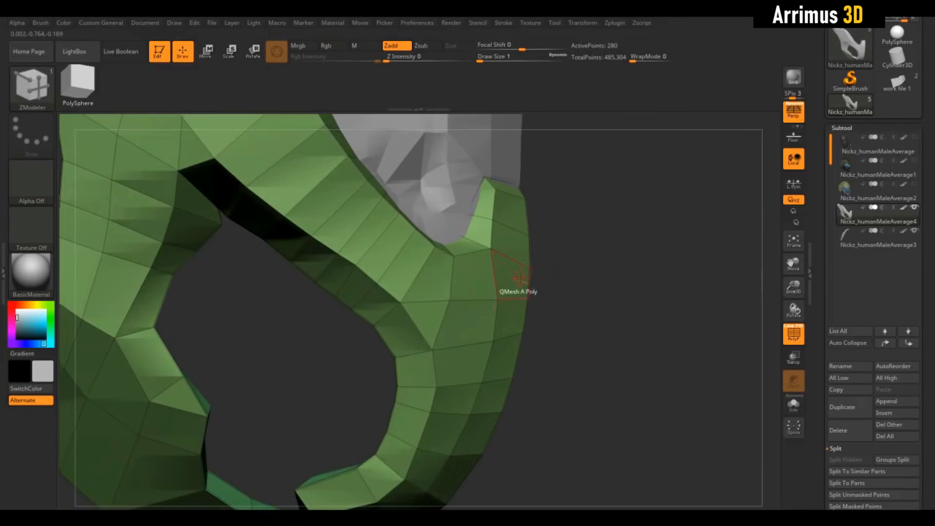
drag(540, 258, 591, 316)
drag(453, 265, 479, 243)
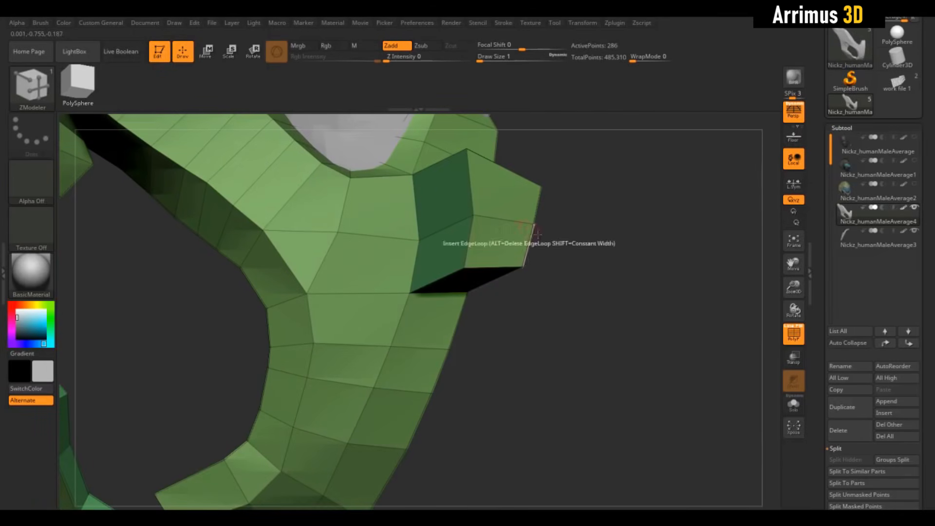
Try subdividing the mask frame, and undo that together with the two-polygon extrusion on its front edge
drag(571, 257, 580, 371)
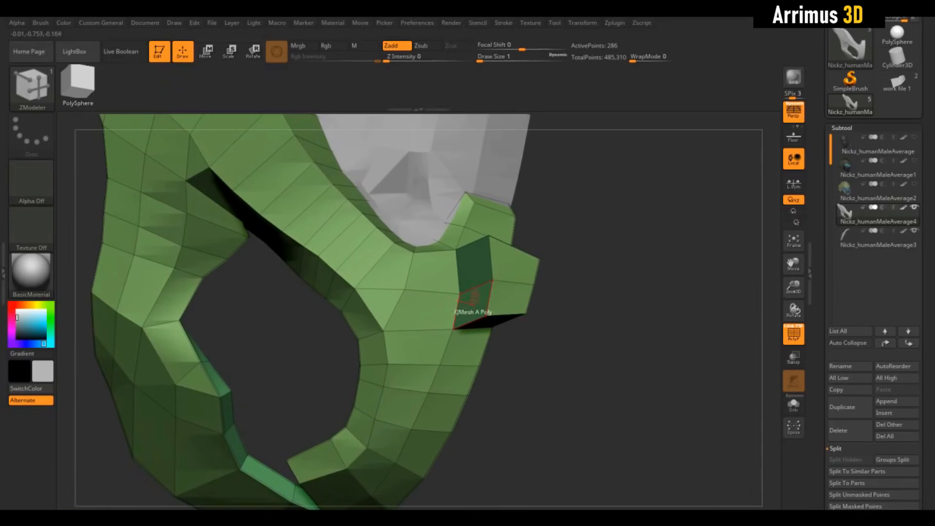
drag(526, 322, 555, 282)
drag(637, 312, 638, 280)
key(ctrl+d)
key(ctrl+d)
key(ctrl+z)
key(ctrl+z)
key(ctrl+z)
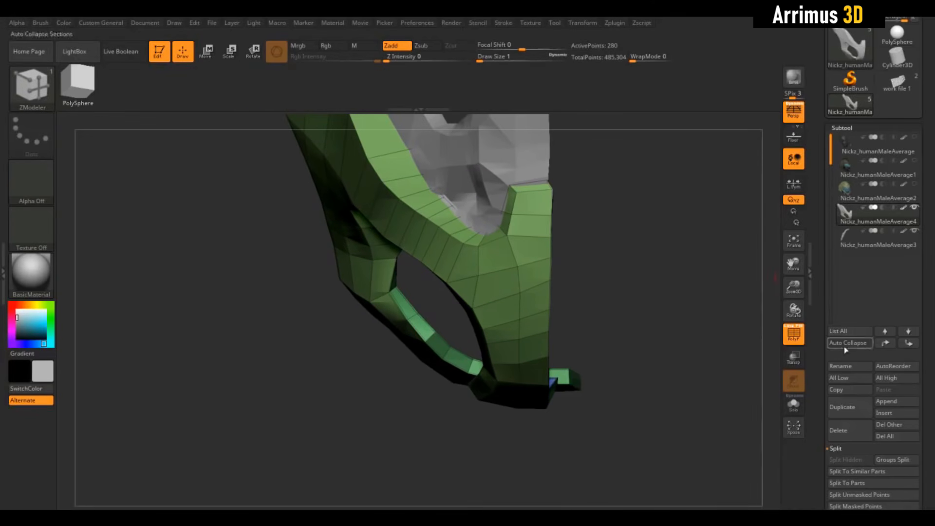
Try mirroring the half mask frame across its centre with Mirror And Weld, and undo the operation
drag(817, 343, 817, 195)
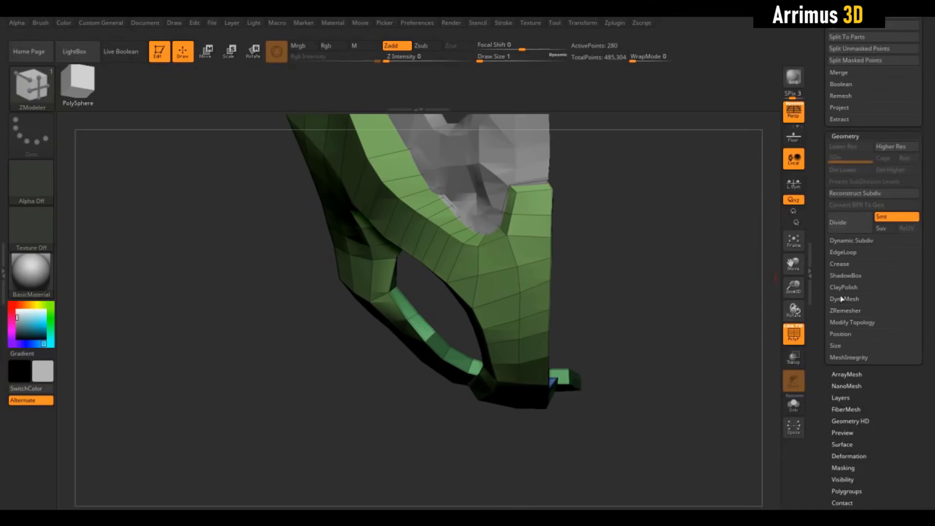
click(848, 324)
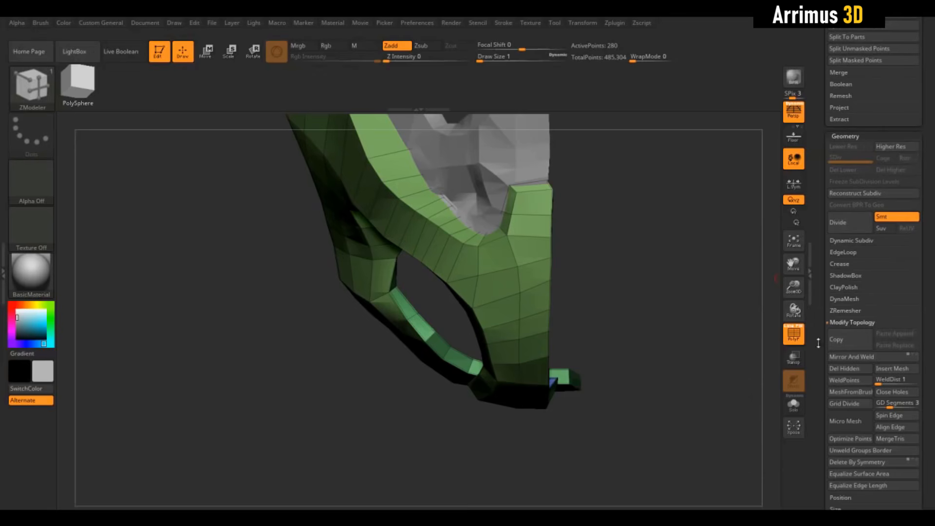
alt+drag(689, 246, 711, 318)
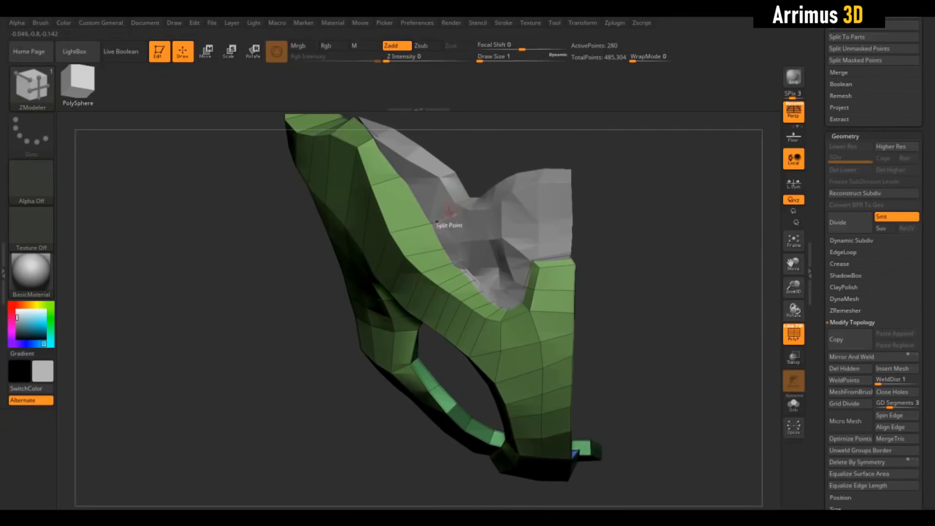
click(853, 357)
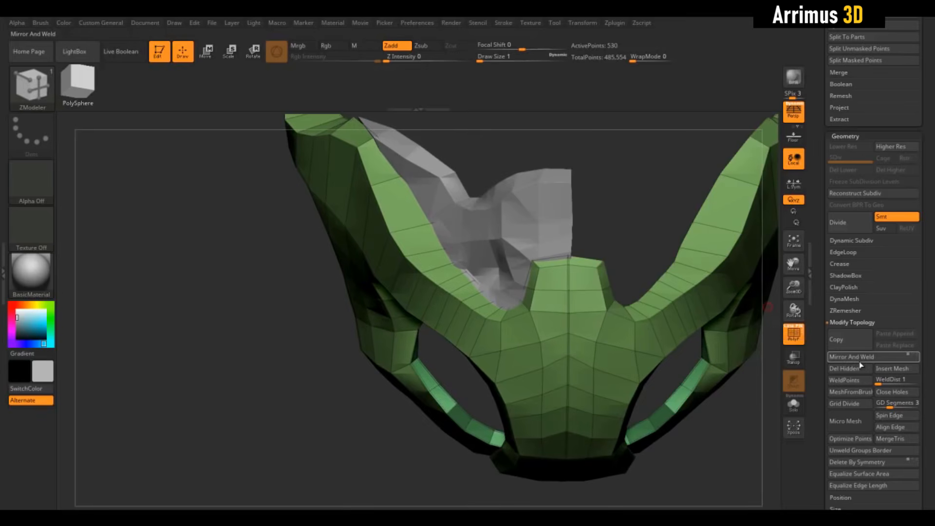
drag(664, 254, 692, 213)
key(ctrl+z)
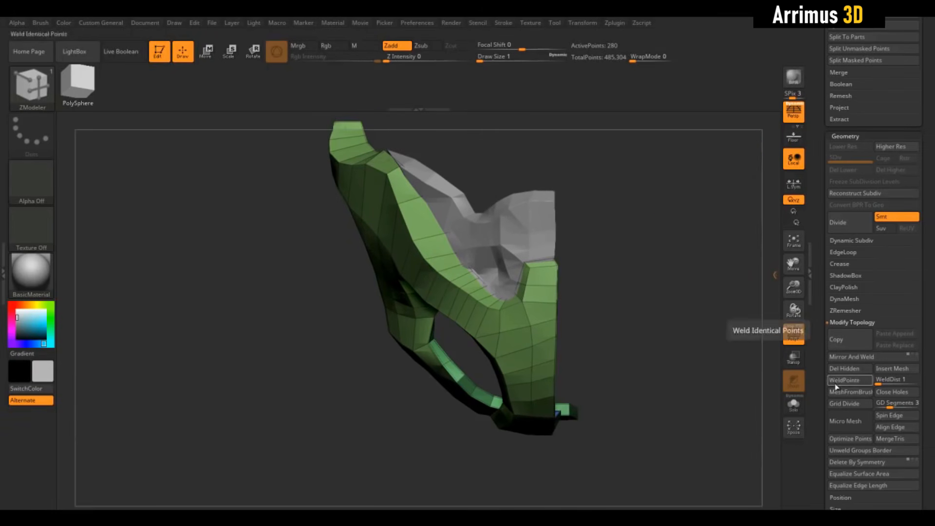
Flip the mask frame to the opposite side with the Mirror deformation, try Mirror And Weld there, and undo the weld
scroll(812, 313, down, 5)
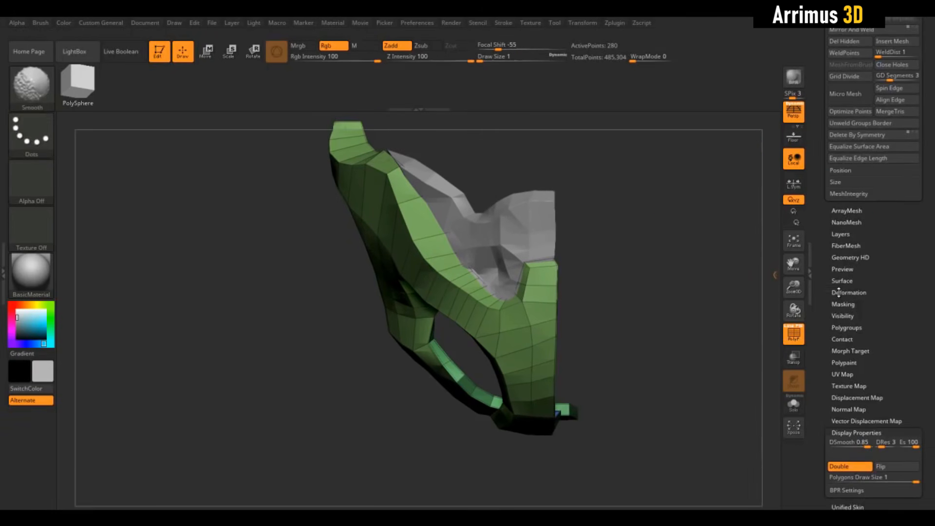
click(839, 292)
click(843, 315)
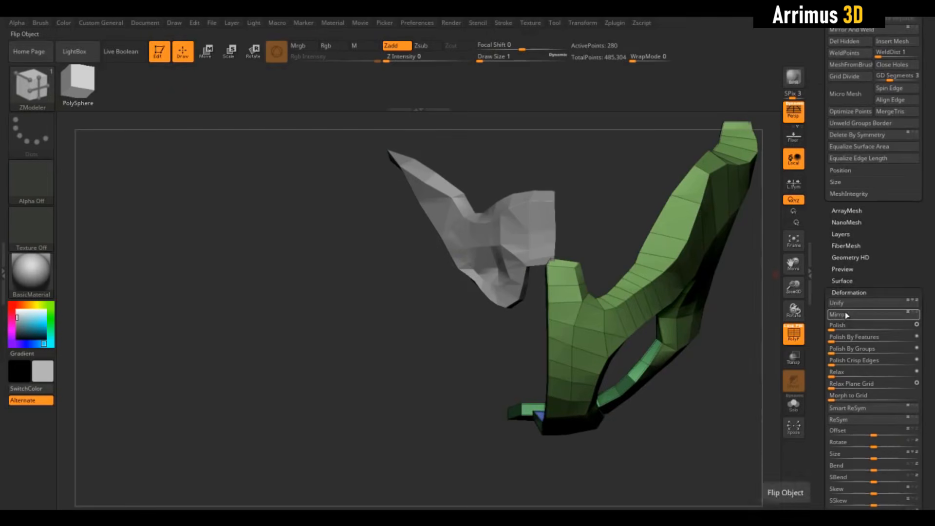
scroll(885, 304, up, 5)
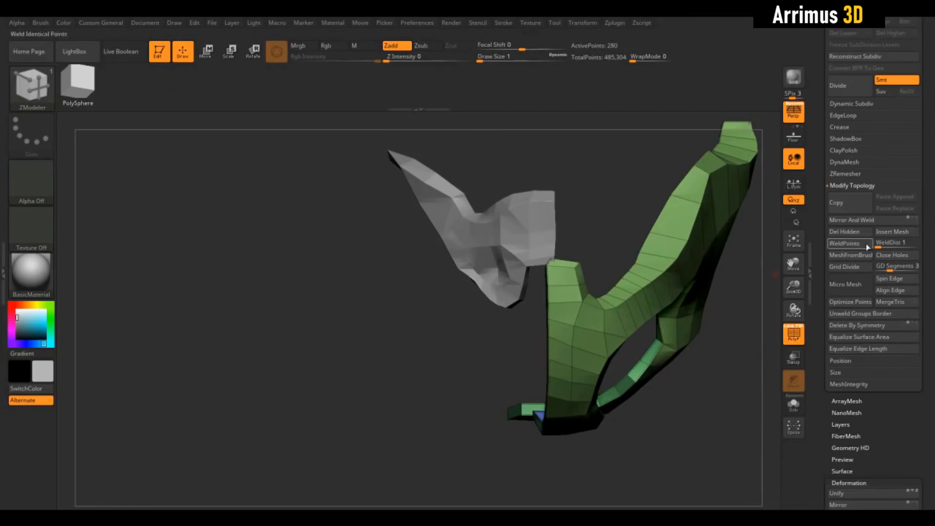
click(863, 224)
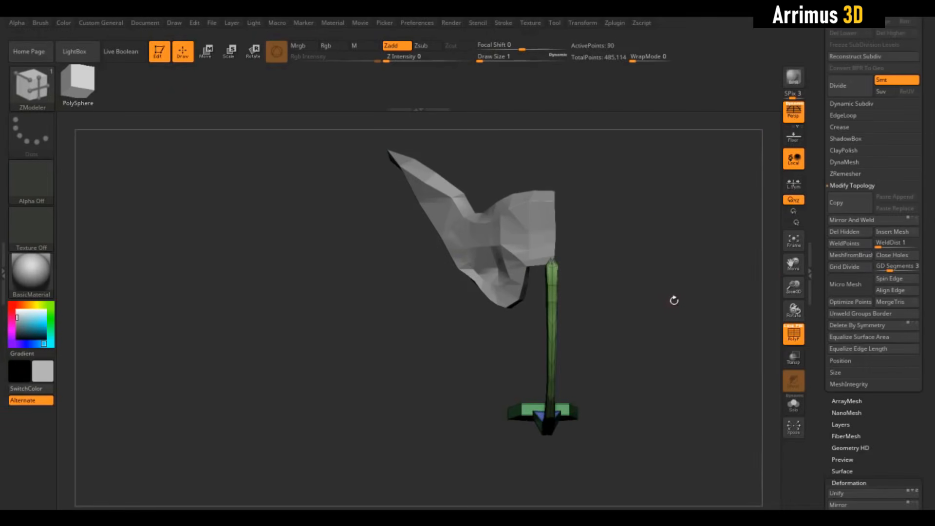
key(ctrl+z)
Flip the mask frame back with the Mirror deformation and complete both halves with Mirror And Weld
drag(713, 278, 522, 173)
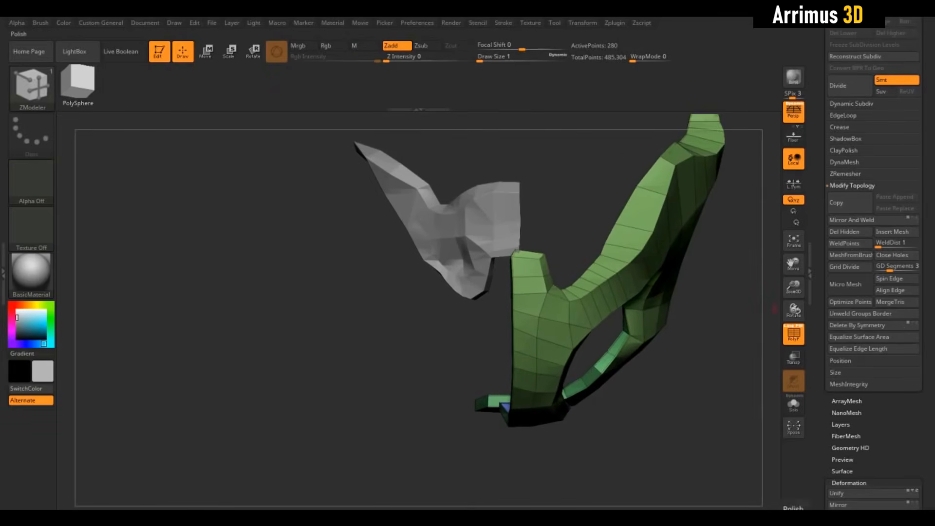
click(838, 505)
click(856, 221)
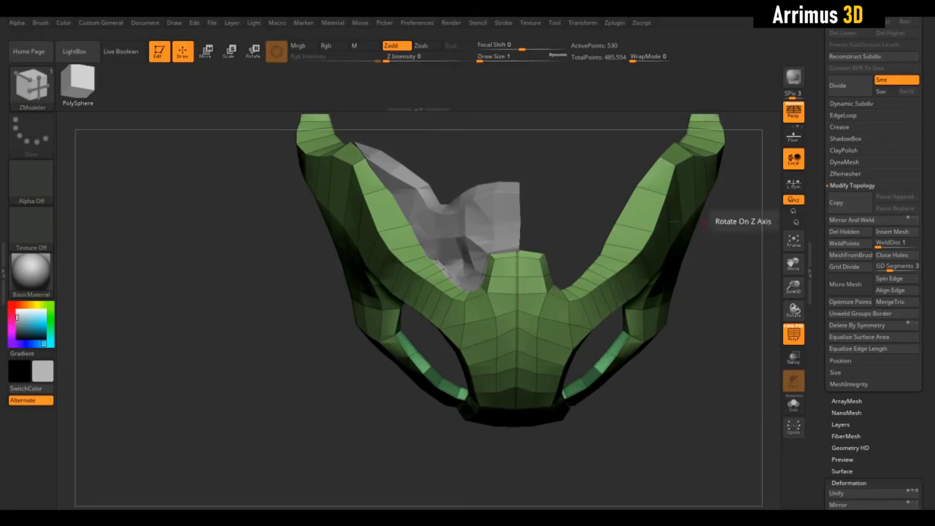
Select the recessed panel subtool Nickz_humanMaleAverage3 and complete its missing half with Mirror And Weld
drag(824, 222, 824, 336)
click(849, 157)
drag(823, 236, 822, 109)
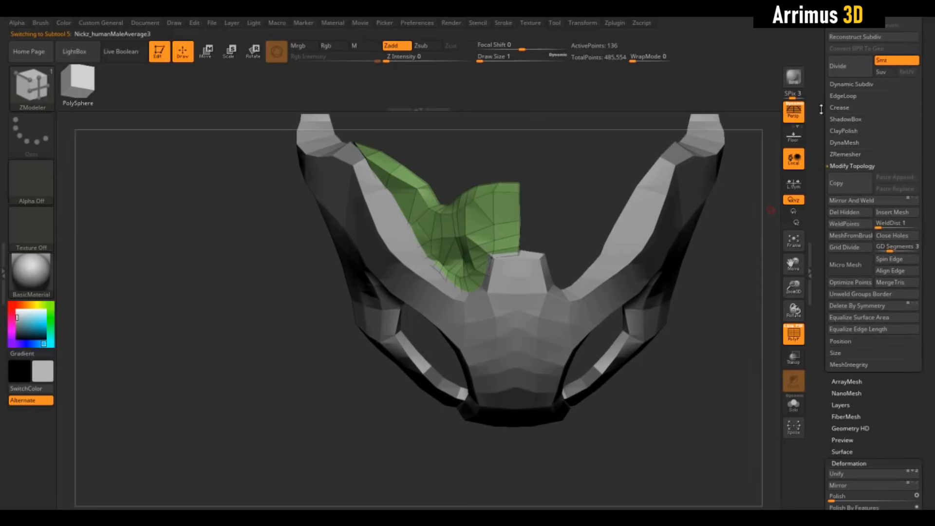
click(849, 201)
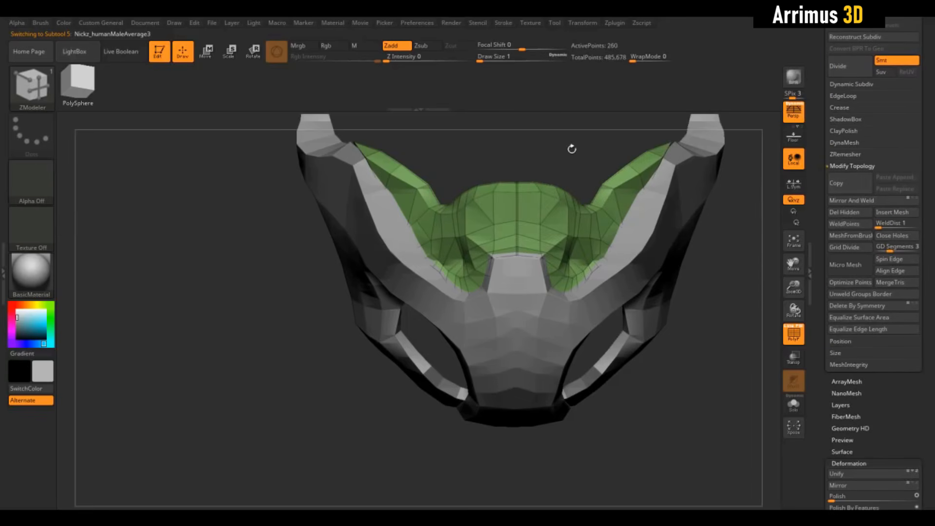
drag(572, 148, 598, 145)
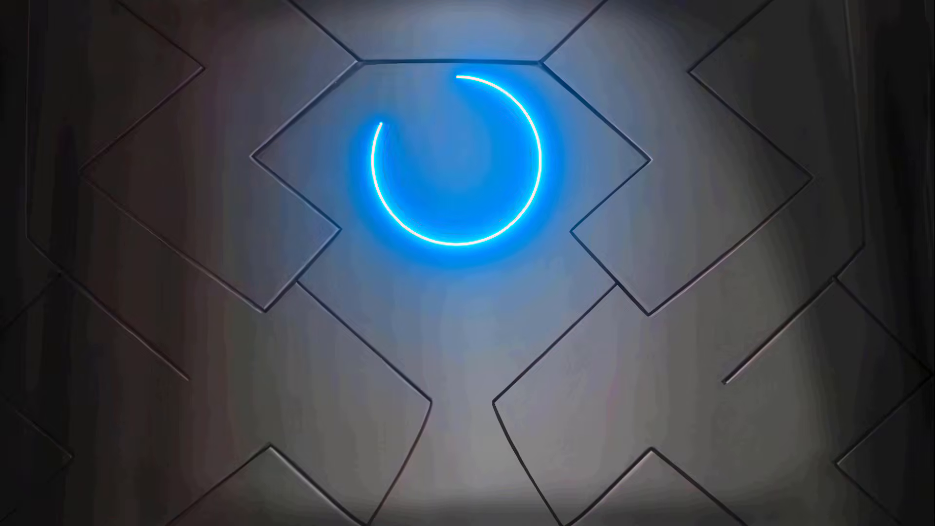